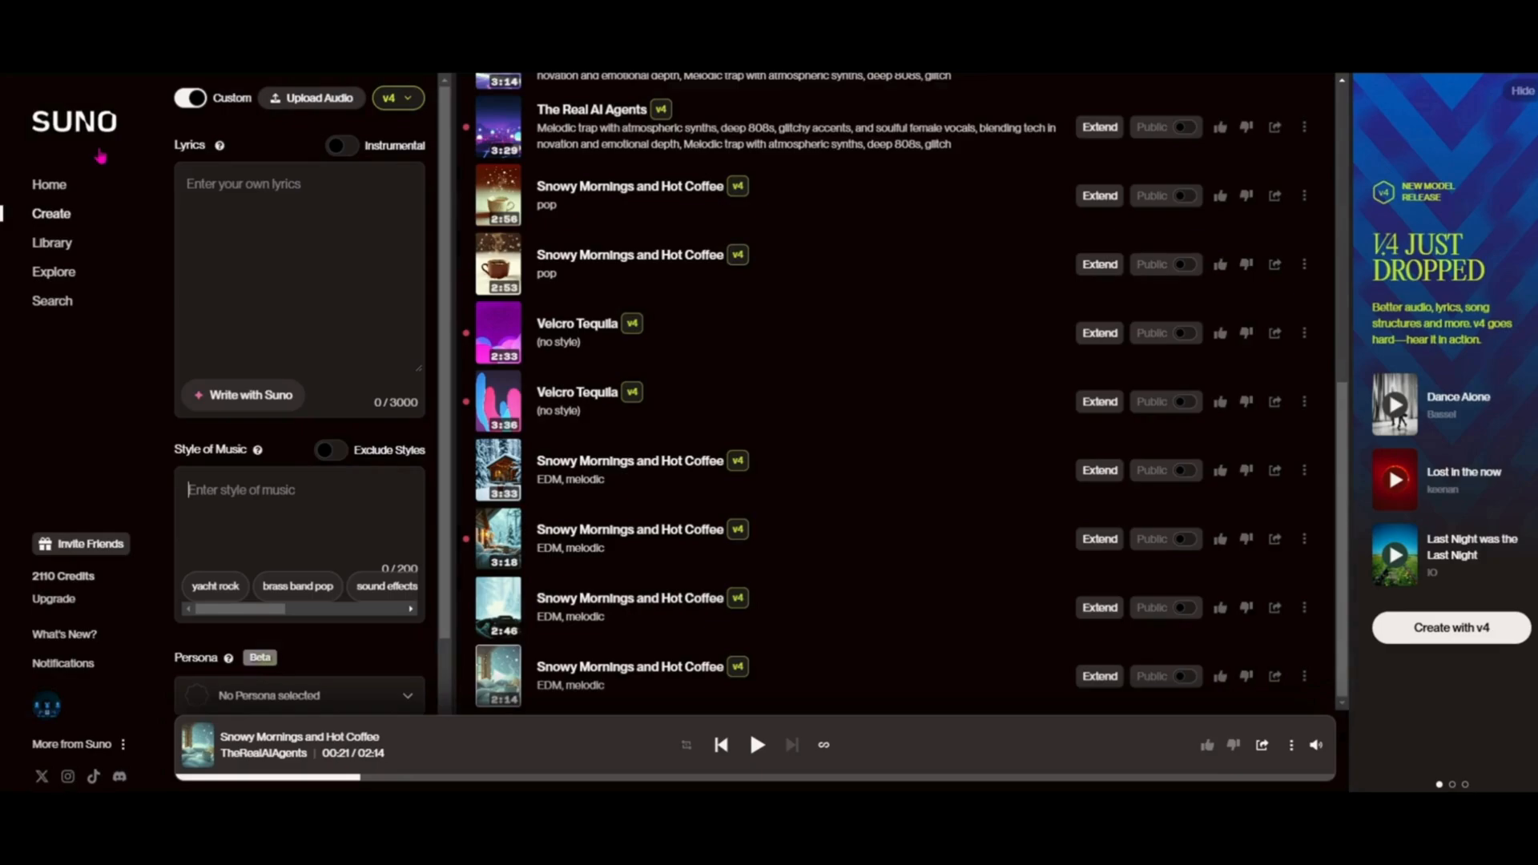
# Step: Turn off Custom mode, enter a description for a melodic song about coffee, a snowy morning and AI songwriting, and generate it
pyautogui.rightClick(205, 196)
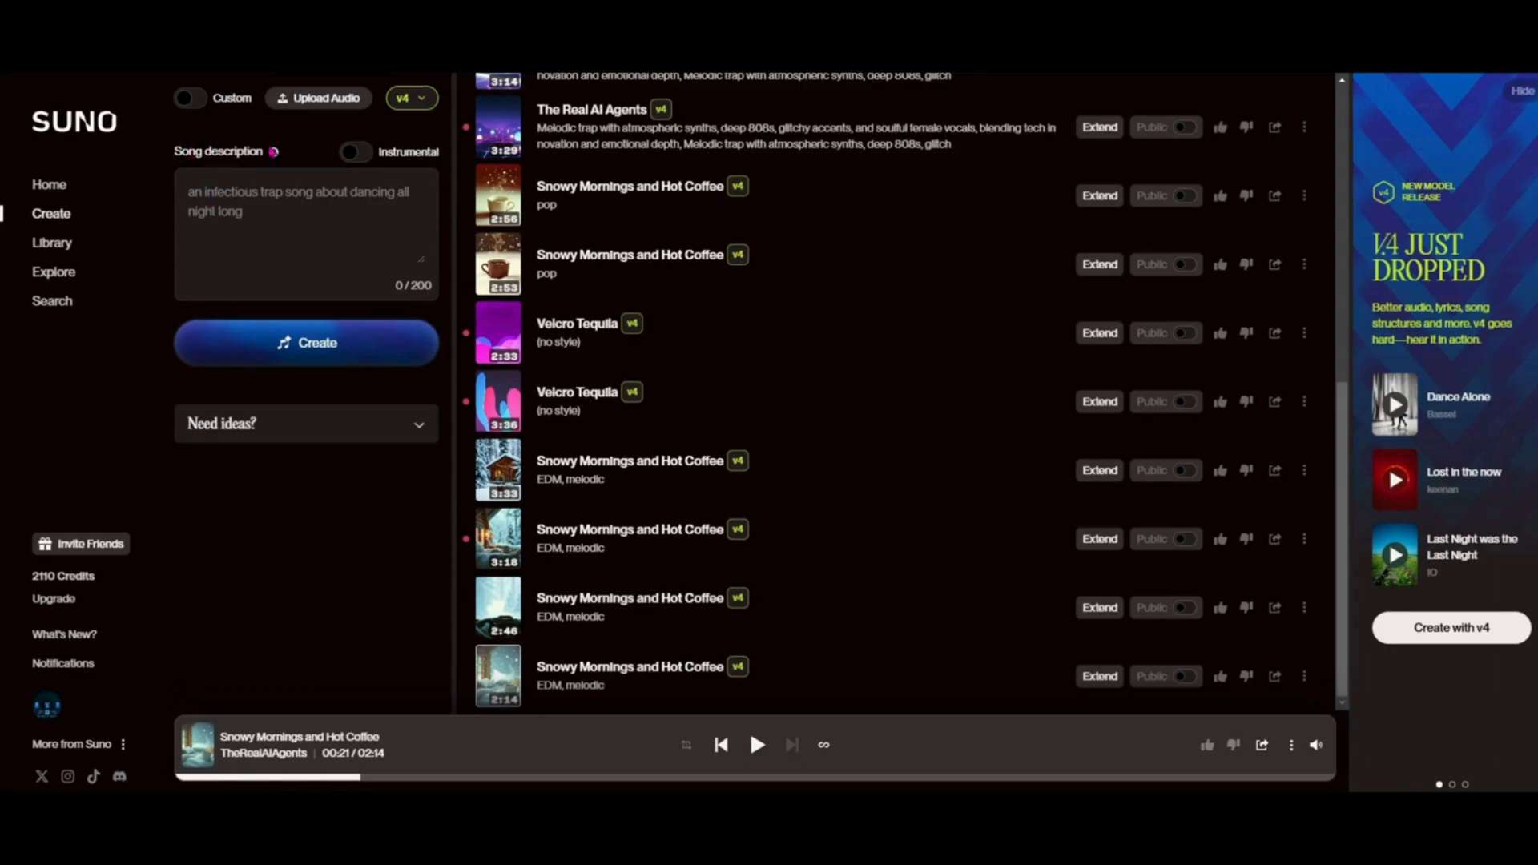
pyautogui.rightClick(226, 193)
pyautogui.click(267, 369)
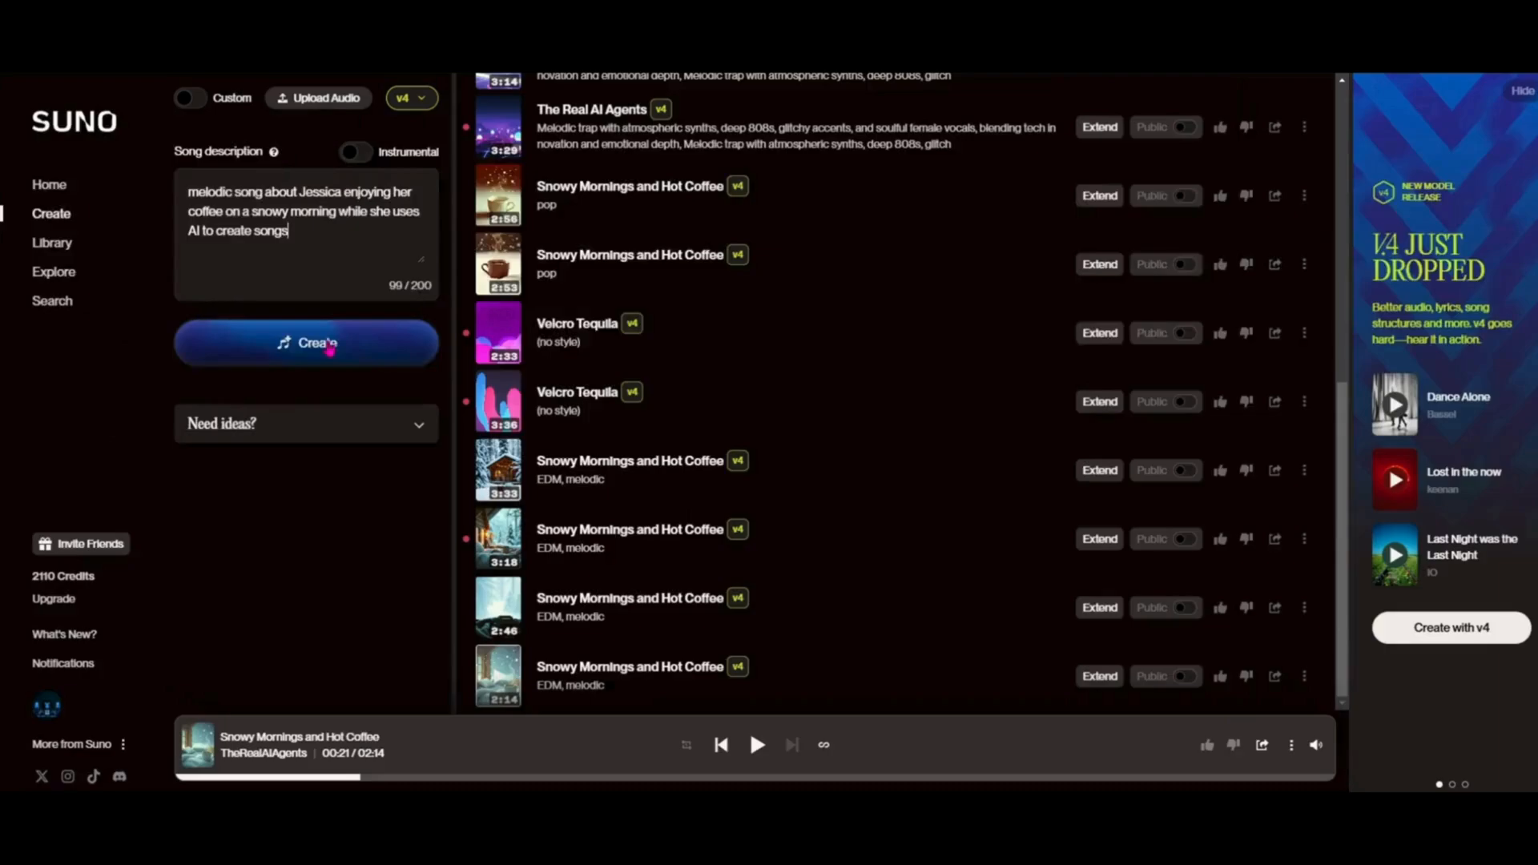
pyautogui.click(981, 578)
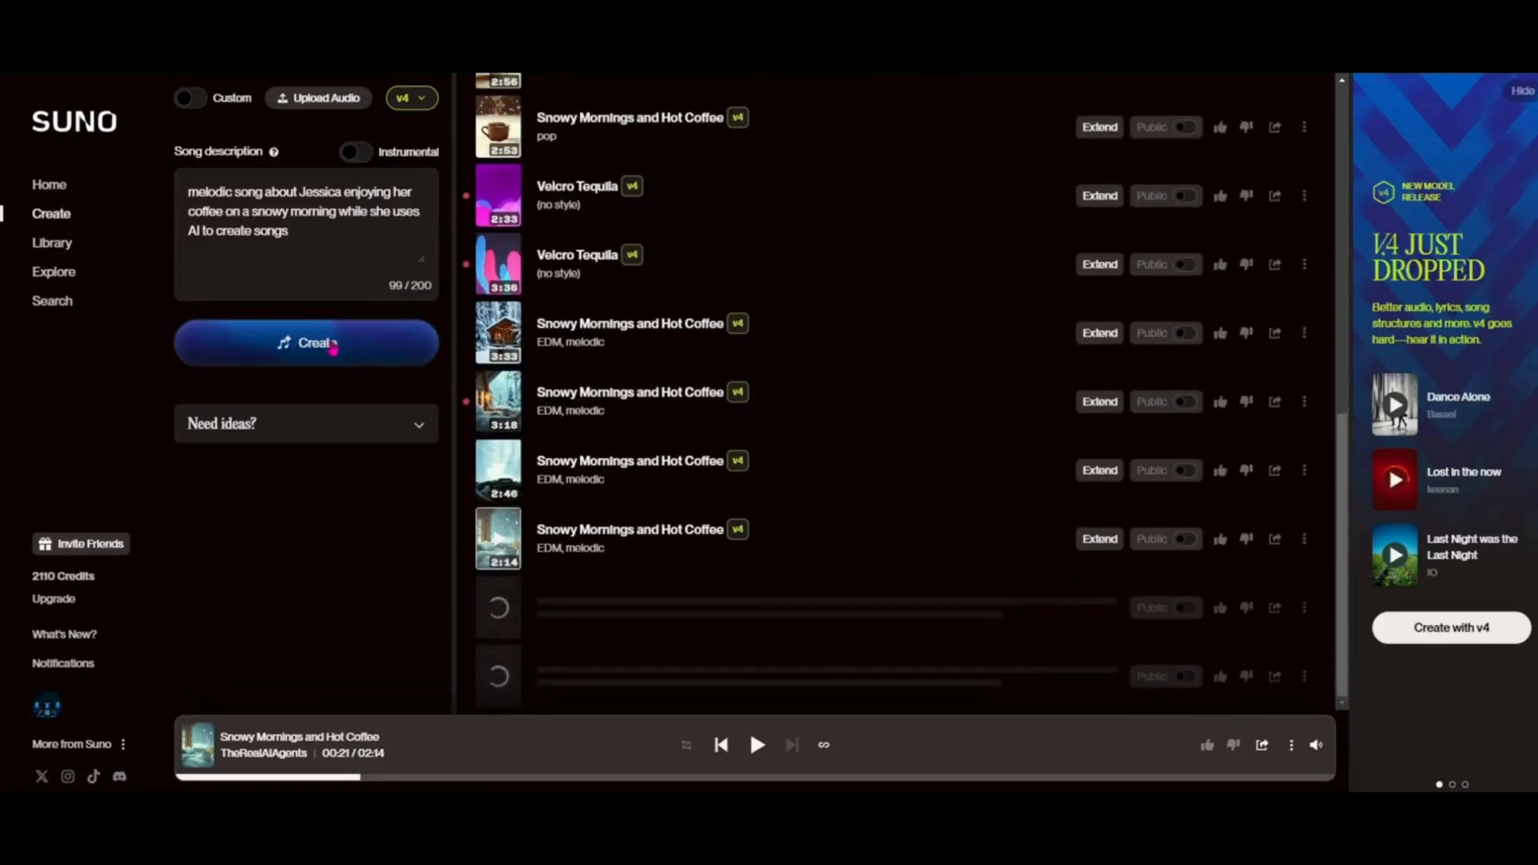
# Step: Review the available song model versions from v4 down to v2, leaving v4 selected
pyautogui.click(422, 101)
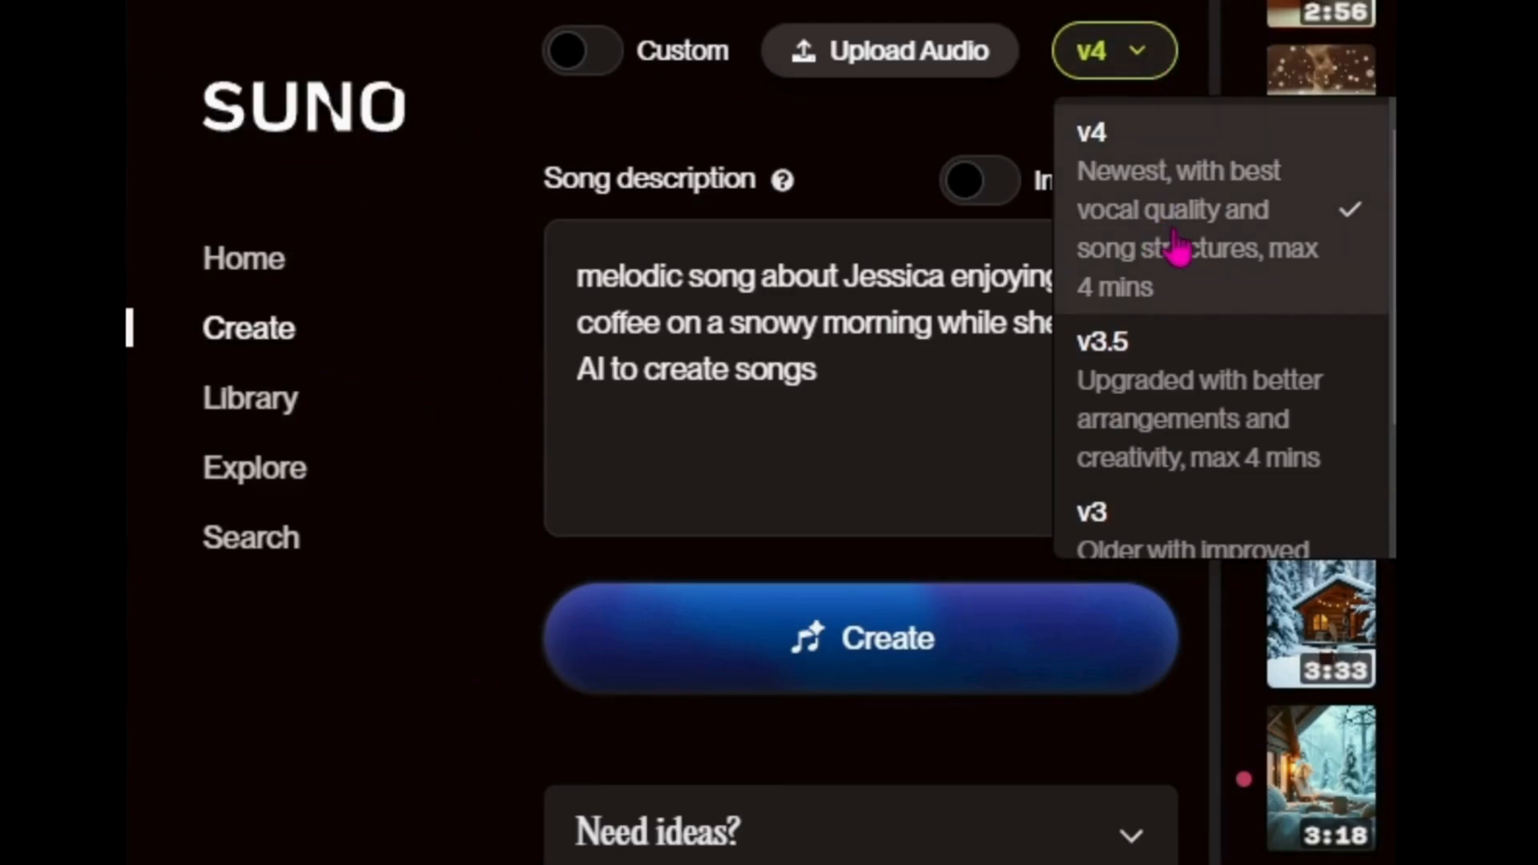
pyautogui.scroll(-2, 1178, 248)
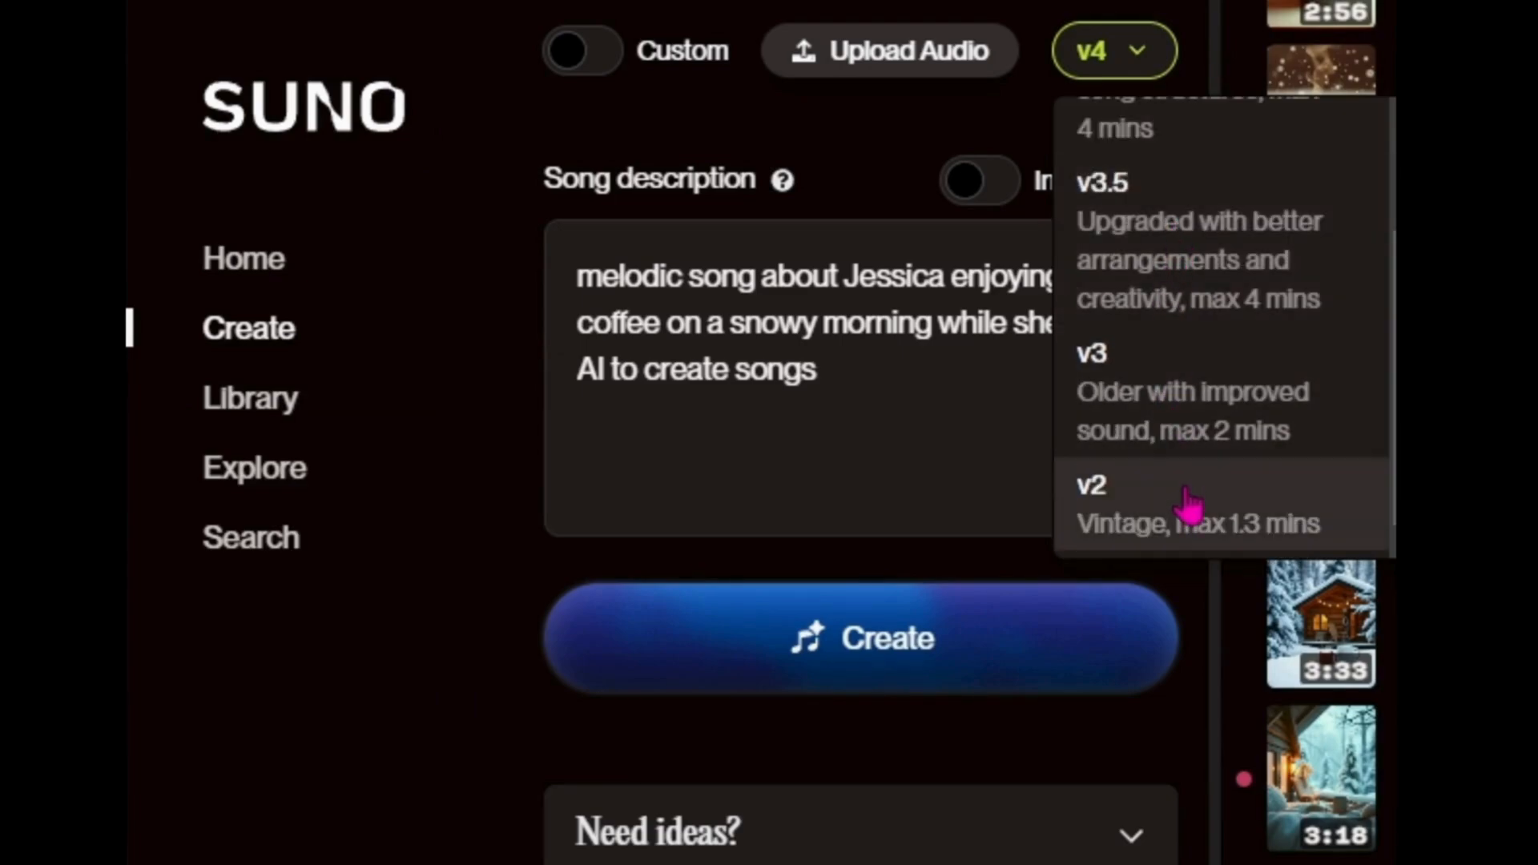
pyautogui.scroll(2, 1190, 256)
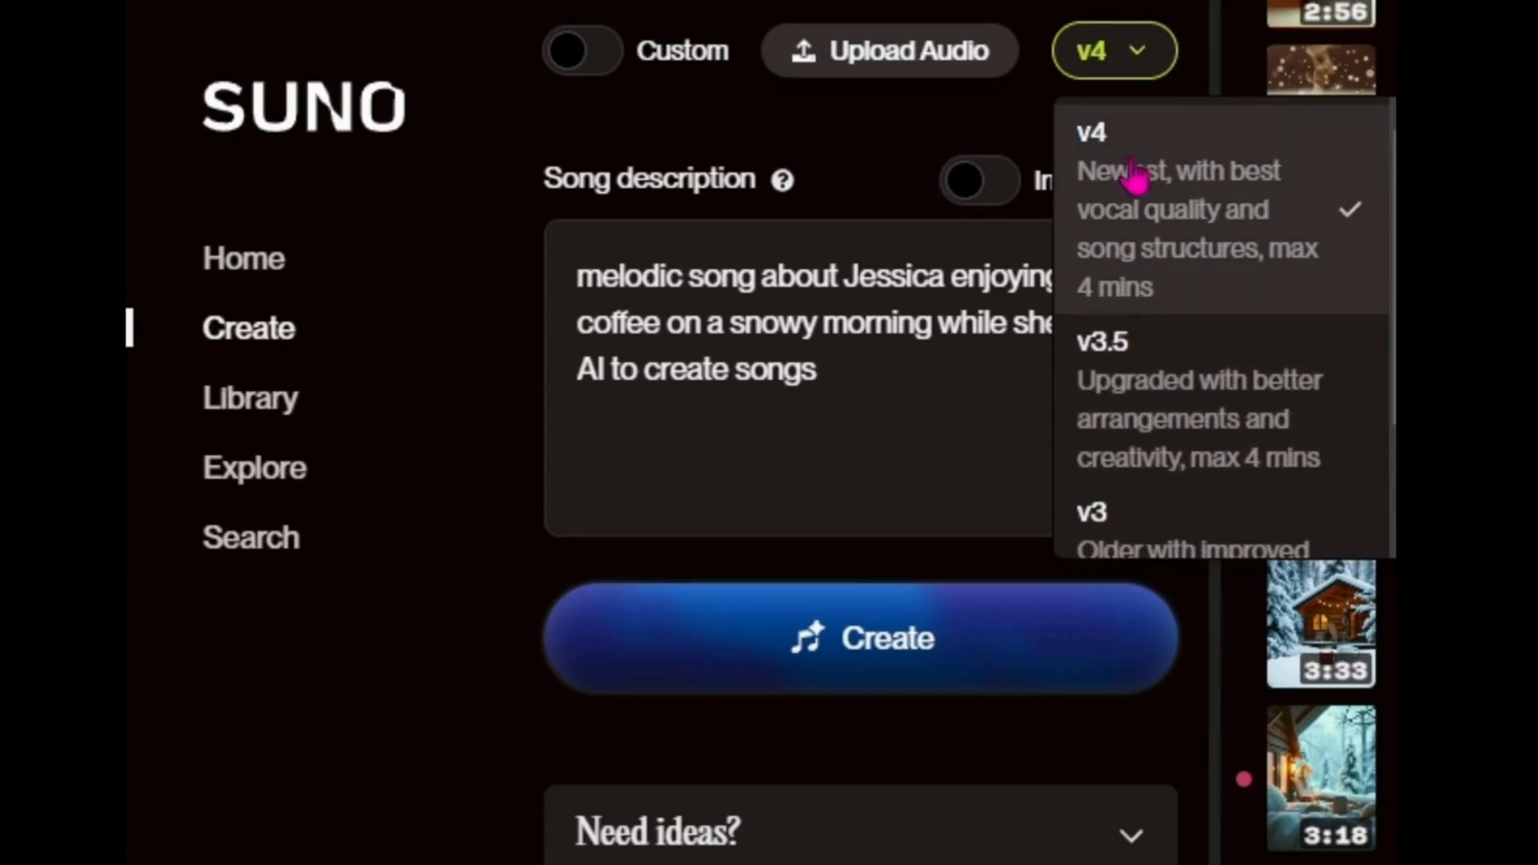
pyautogui.click(862, 152)
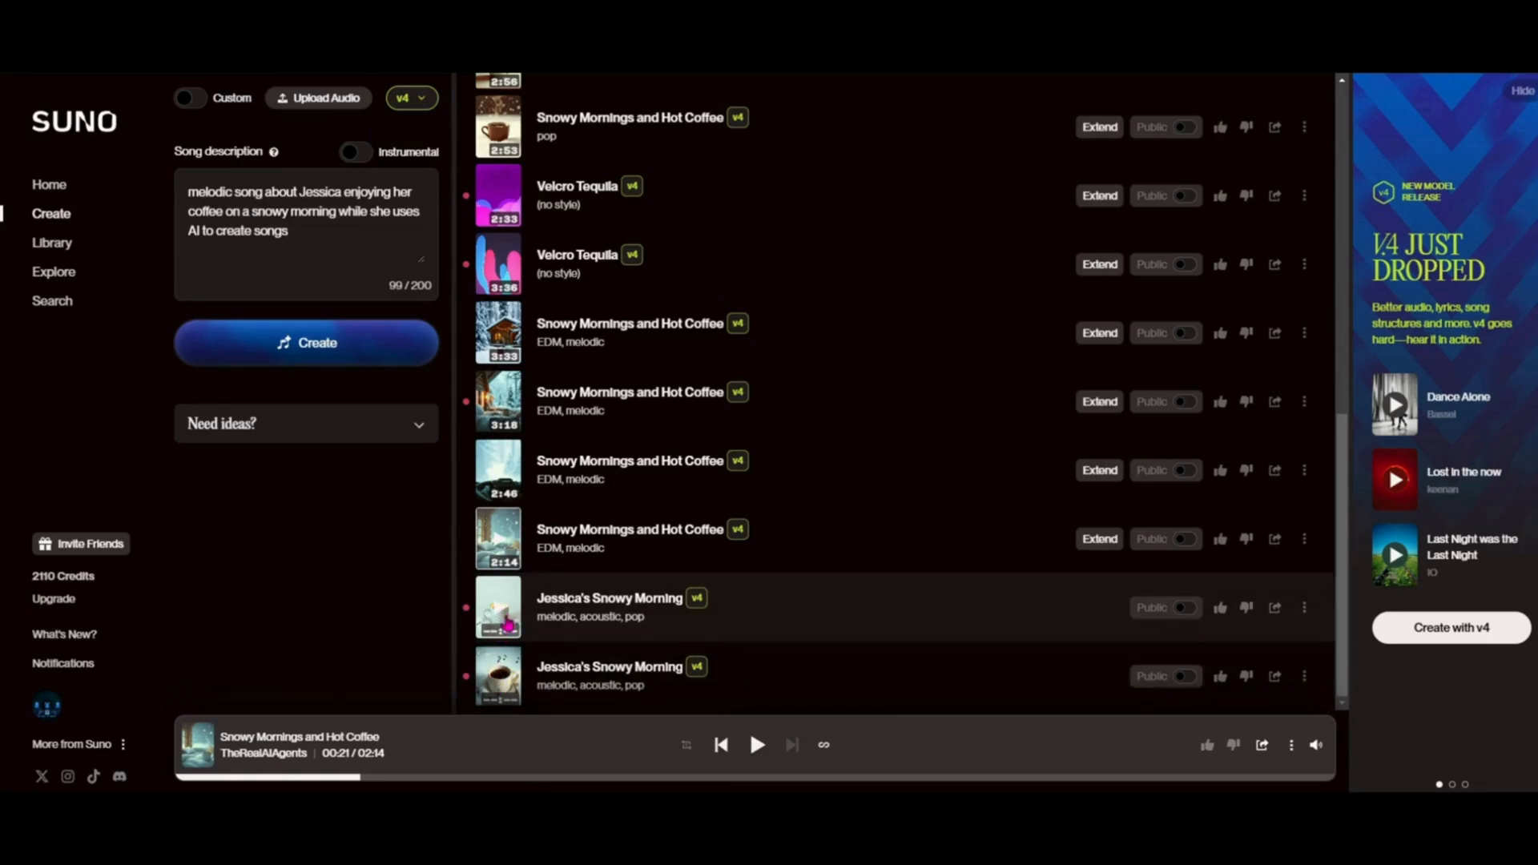
# Step: Open the first newly generated Snowy Morning song, listen to part of it, and pause playback
pyautogui.click(569, 600)
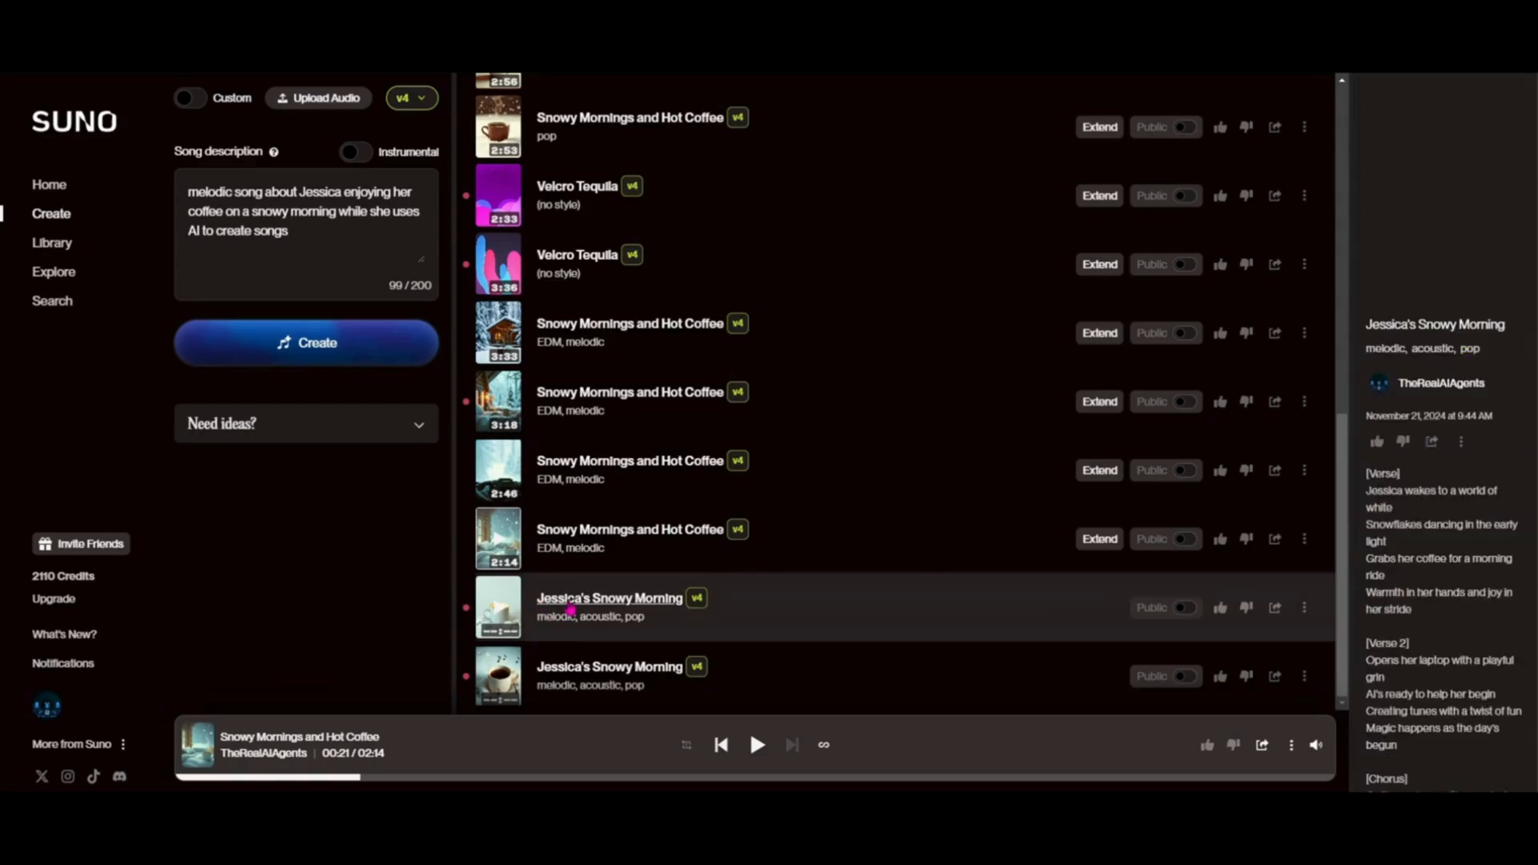
pyautogui.click(569, 601)
pyautogui.click(607, 231)
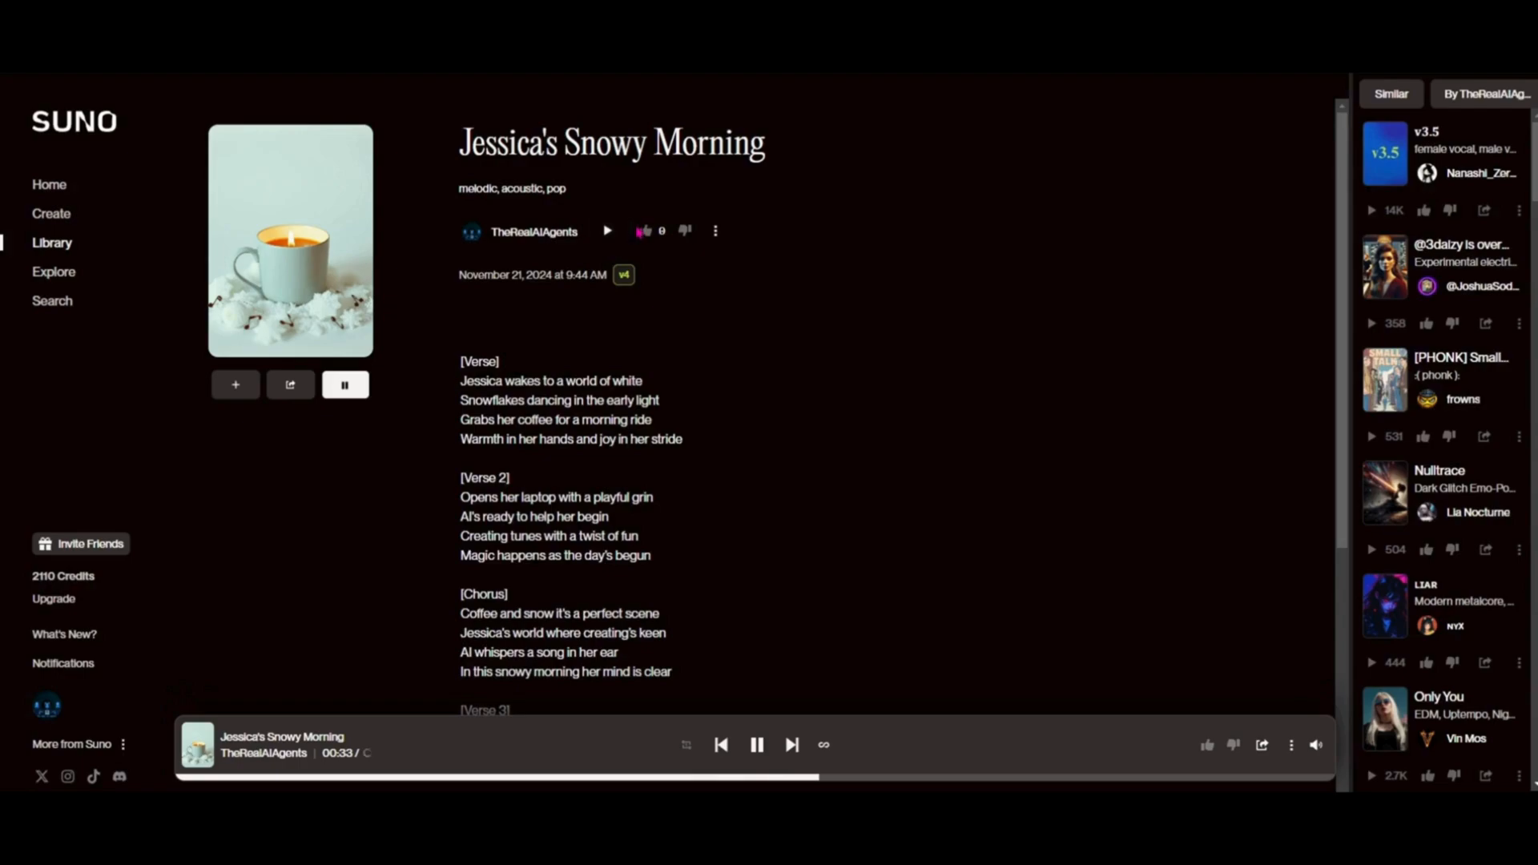
pyautogui.click(757, 746)
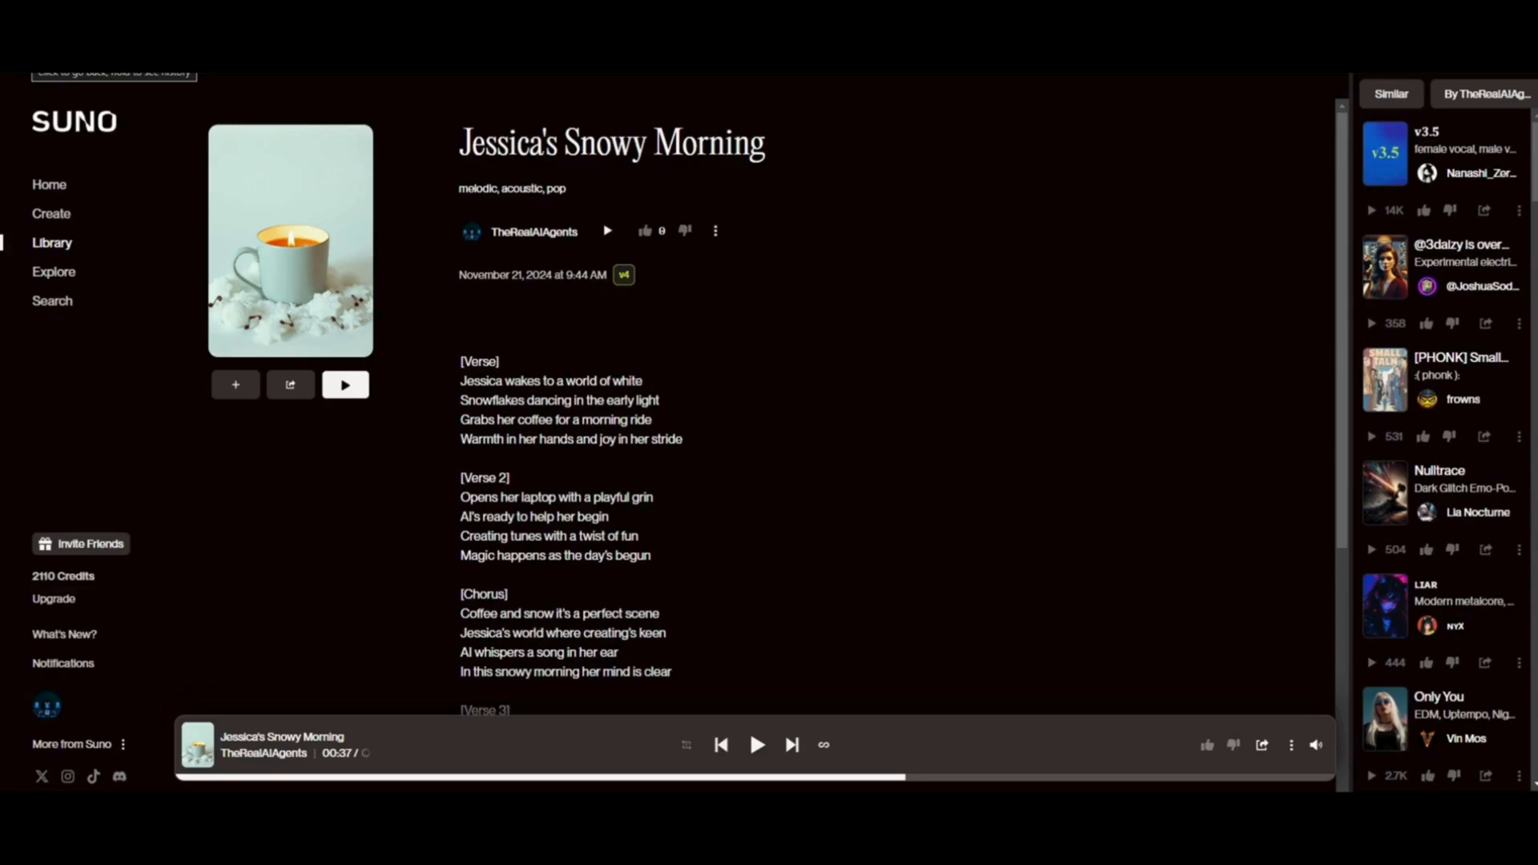
# Step: Play the second generated Snowy Morning song, view its lyrics page, return to the creation page and pause playback
pyautogui.click(51, 214)
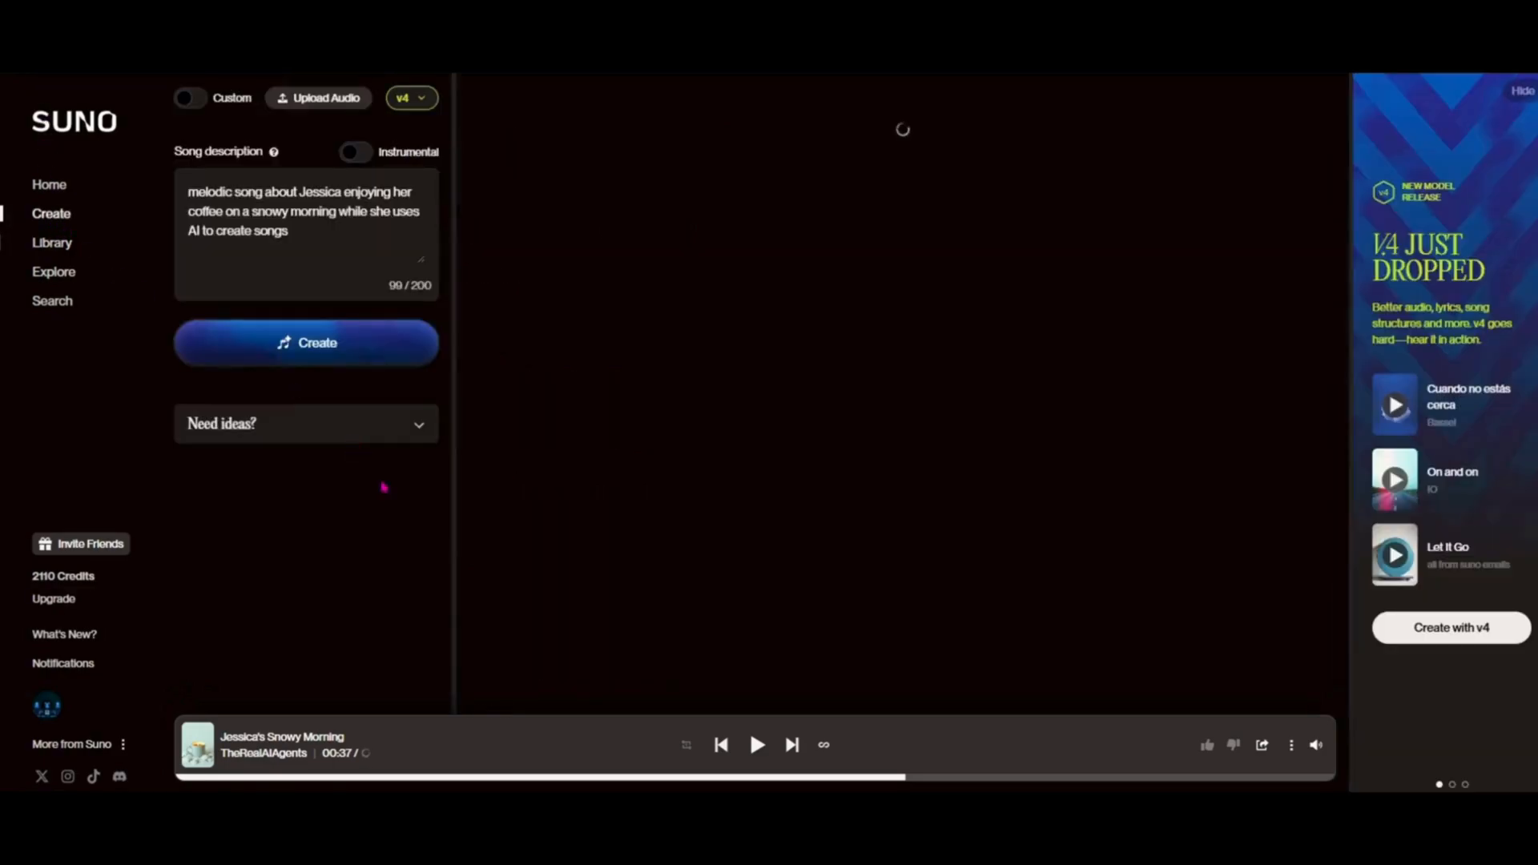
pyautogui.scroll(-7, 592, 625)
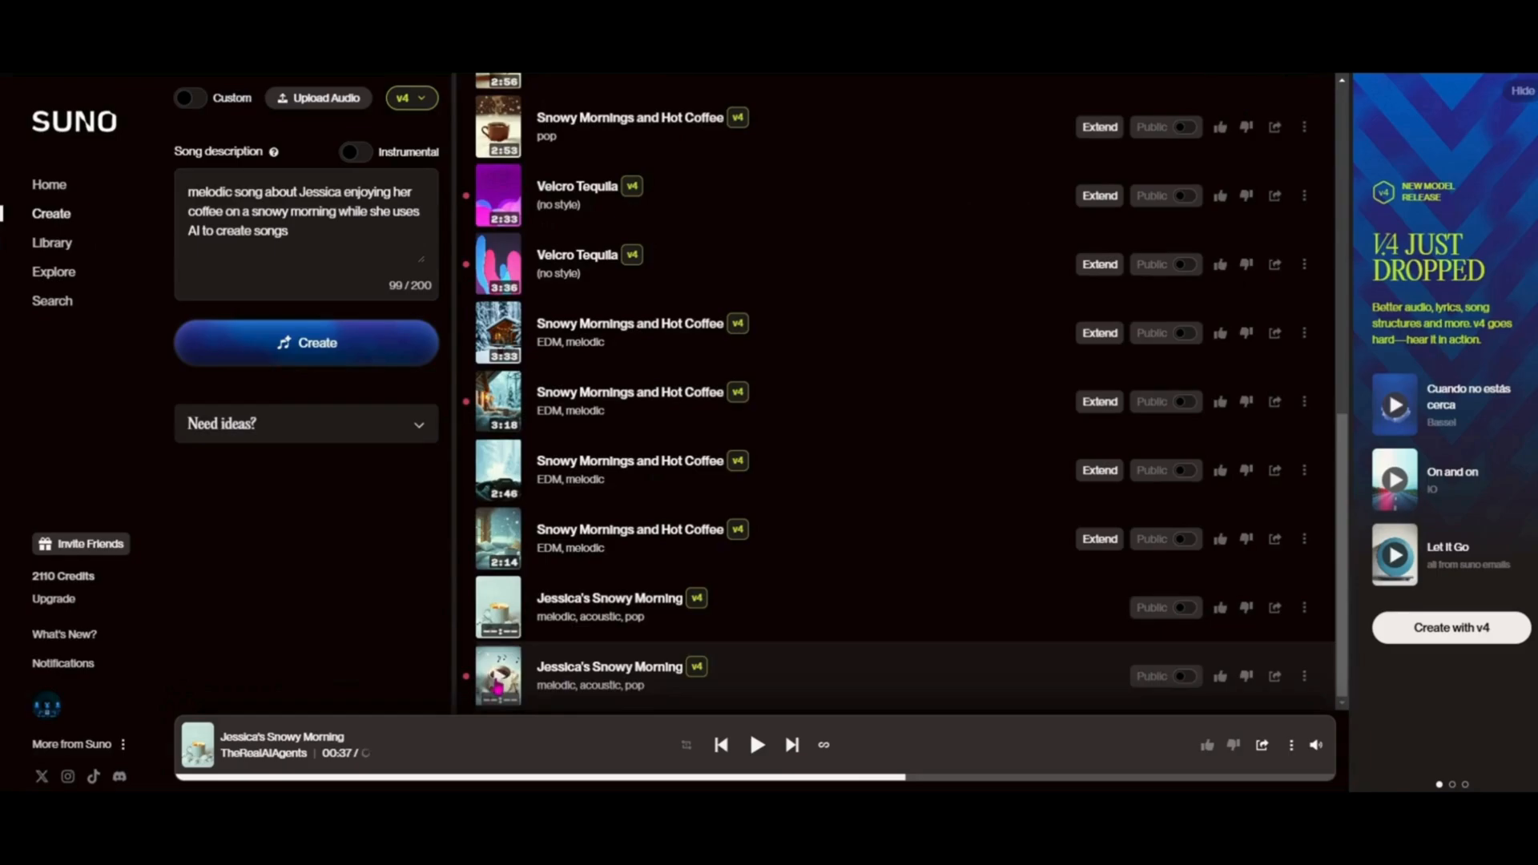
pyautogui.click(498, 685)
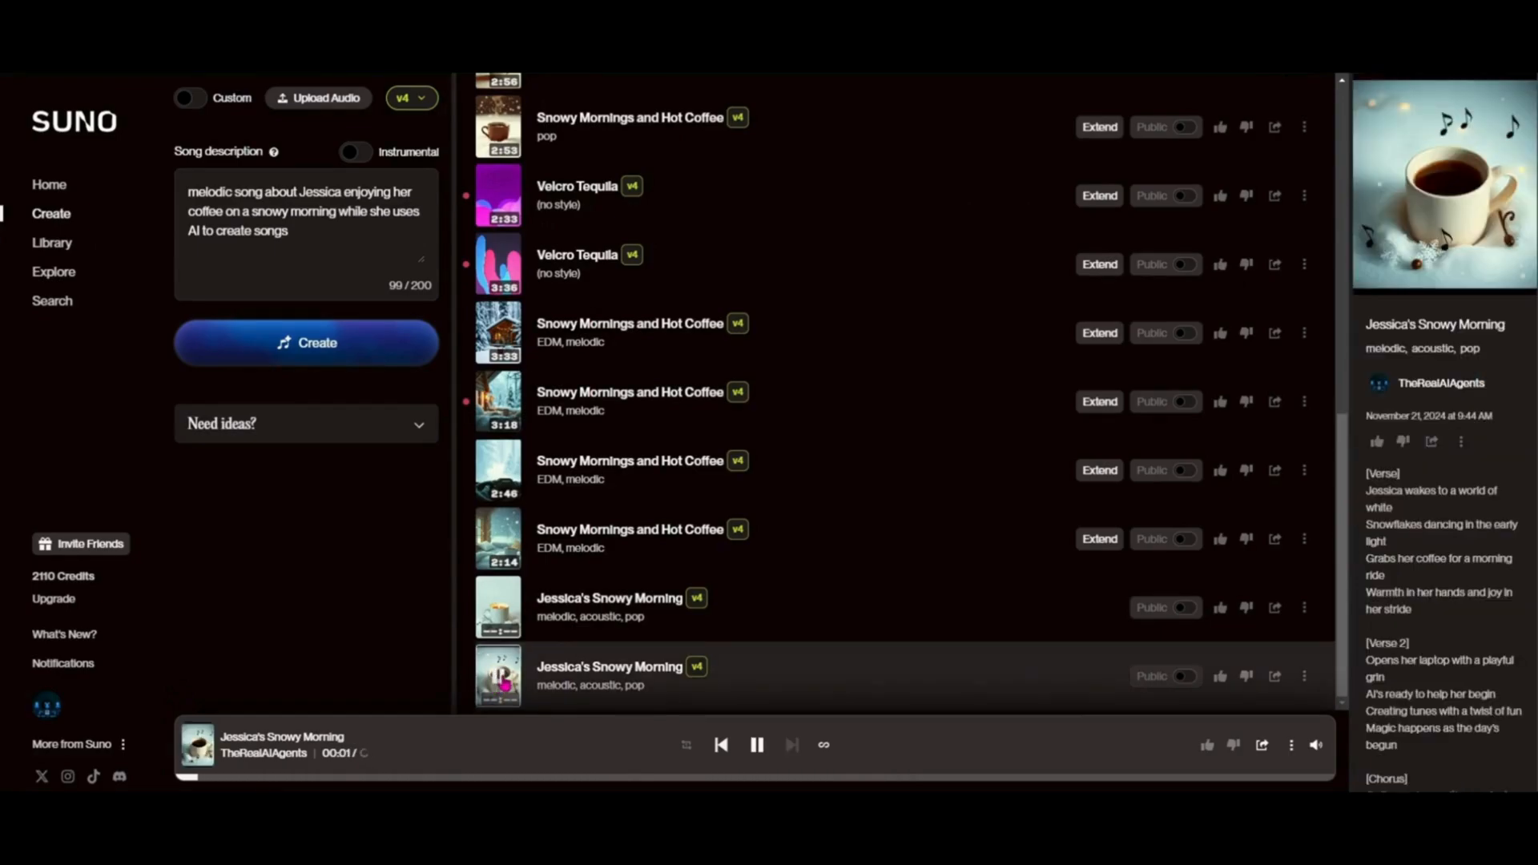
pyautogui.click(617, 668)
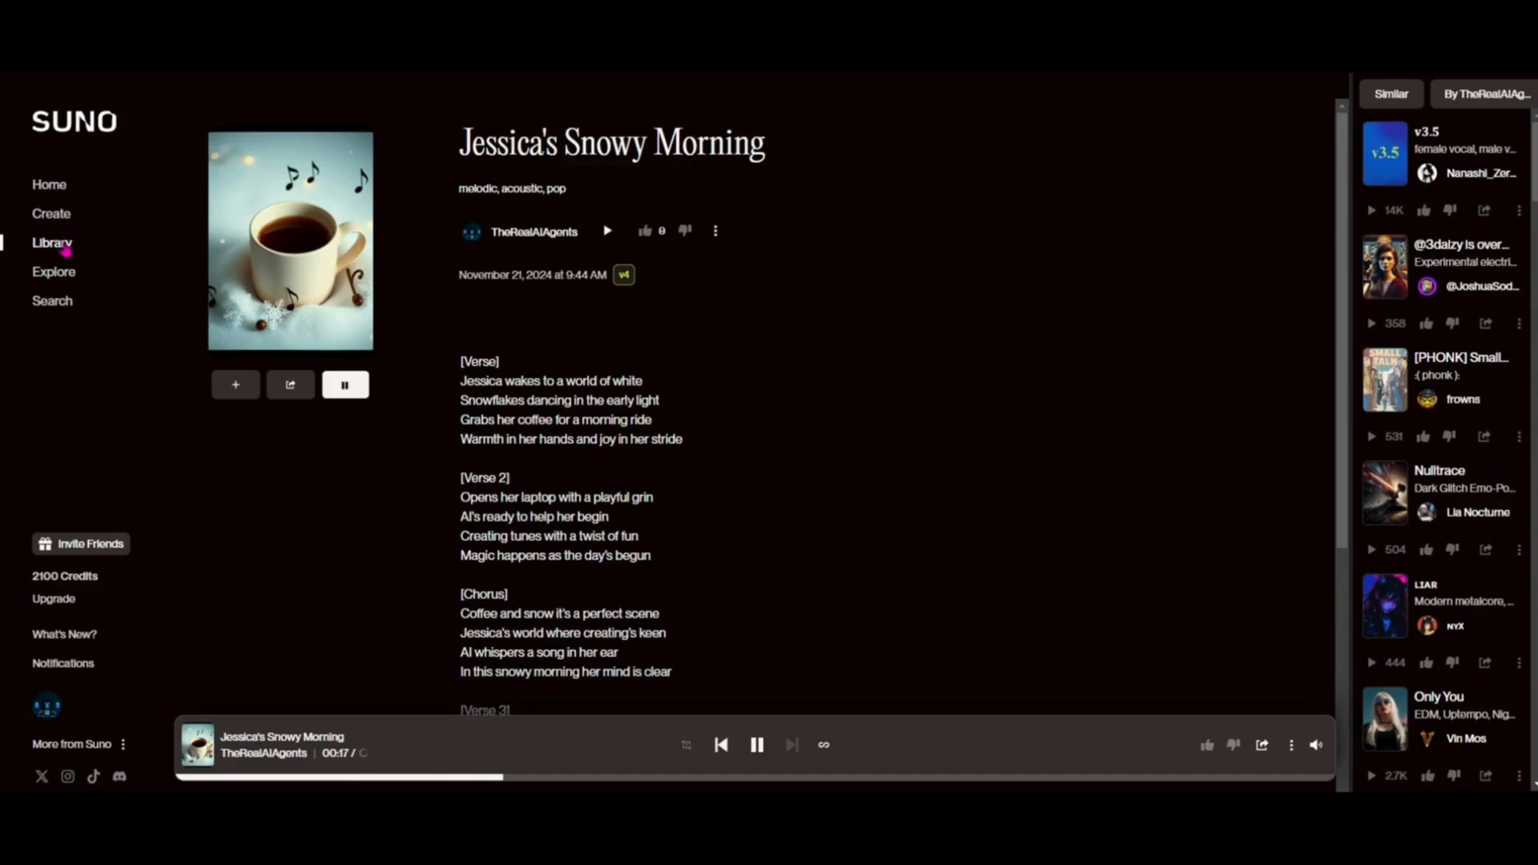
pyautogui.click(56, 216)
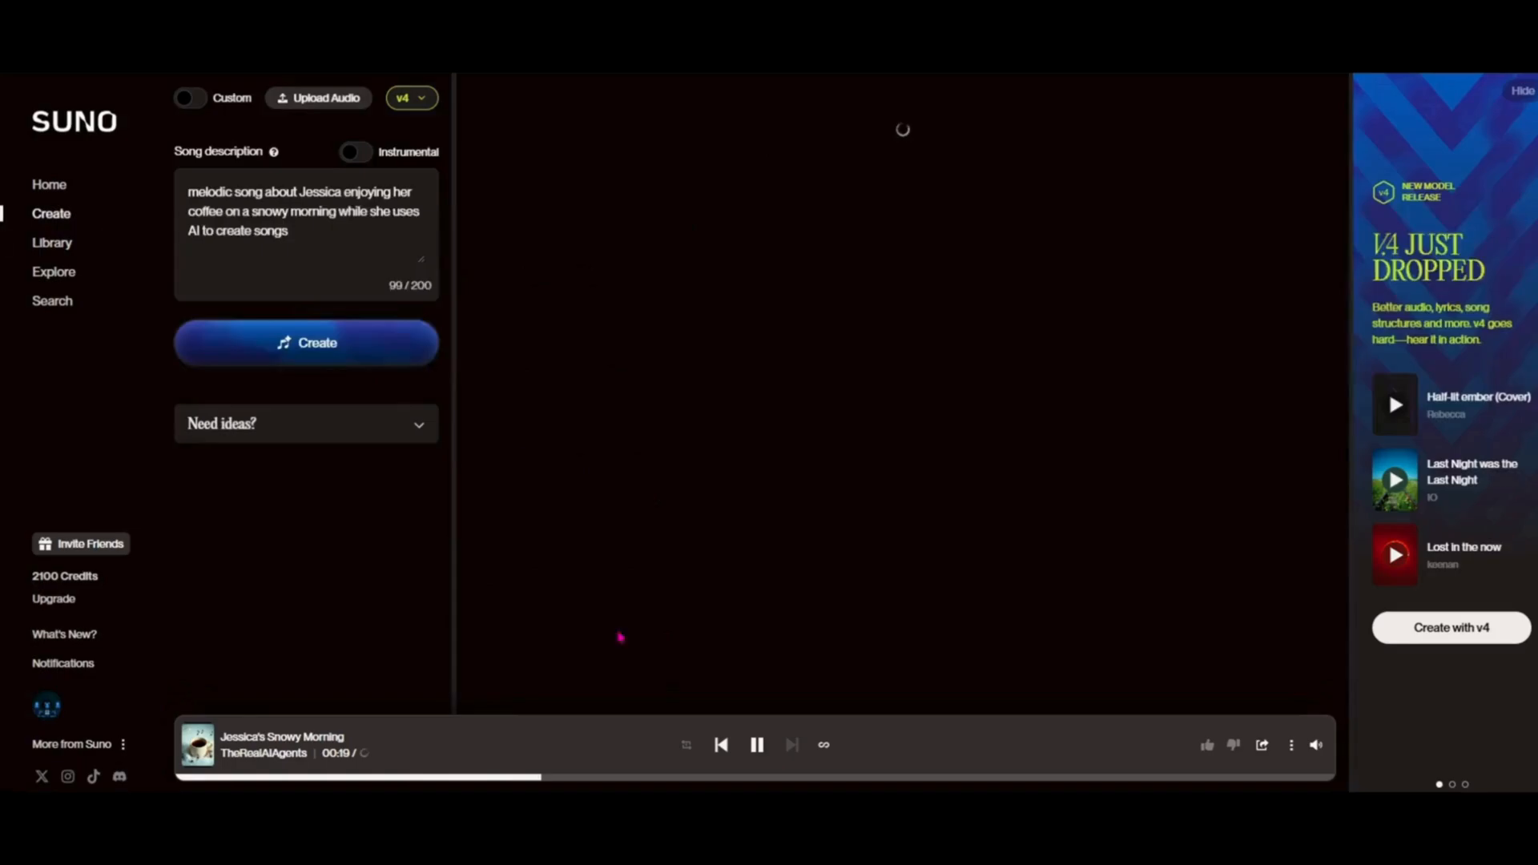
pyautogui.click(759, 747)
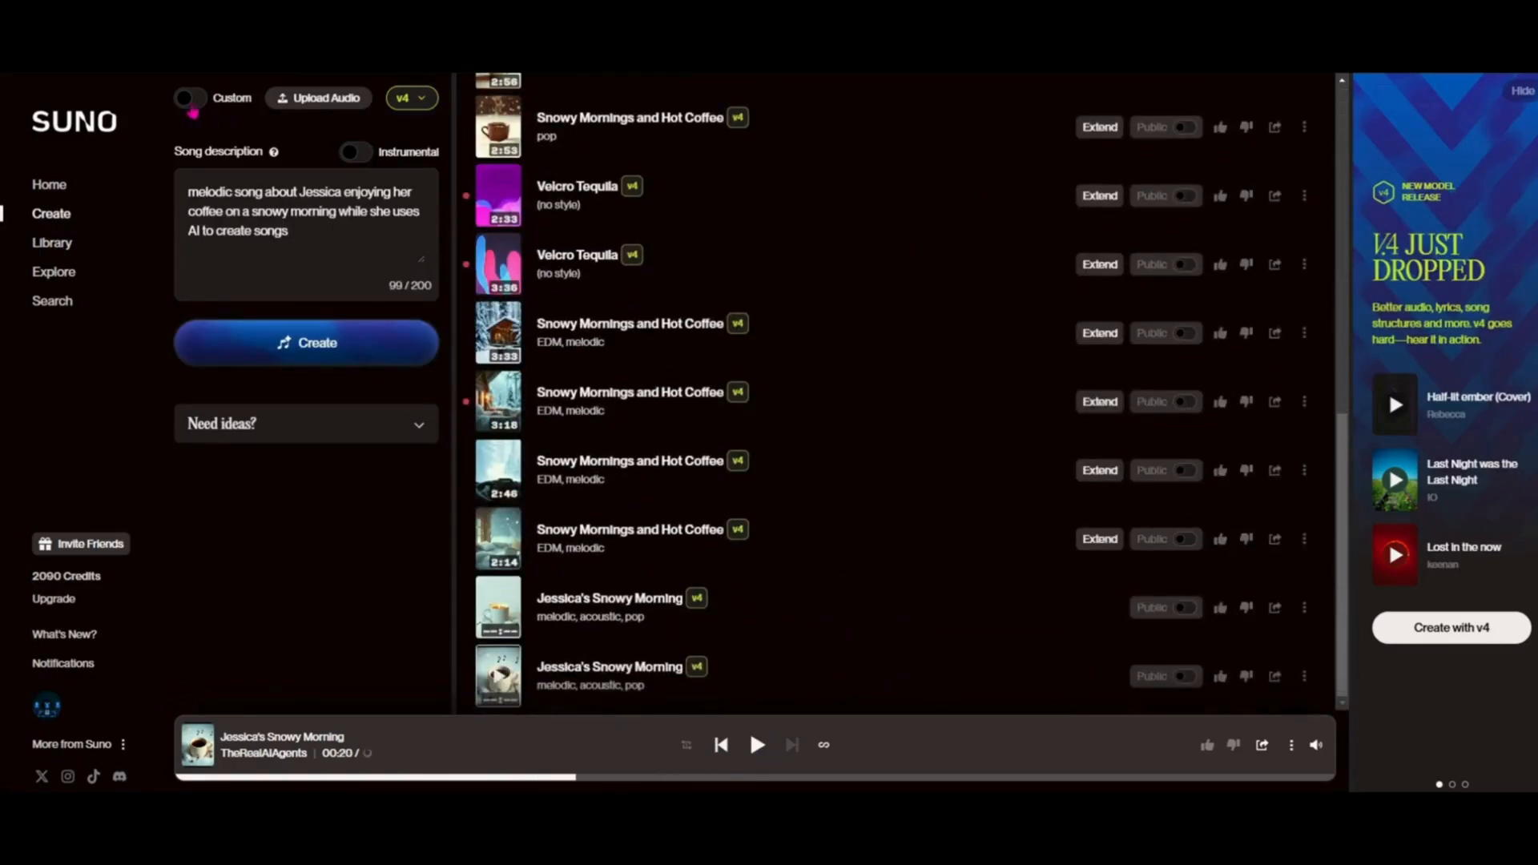
# Step: Enable Custom mode, switch to ChatGPT and request lyrics for a melodic song about coffee, a snowy morning and creating songs with AI
pyautogui.click(190, 106)
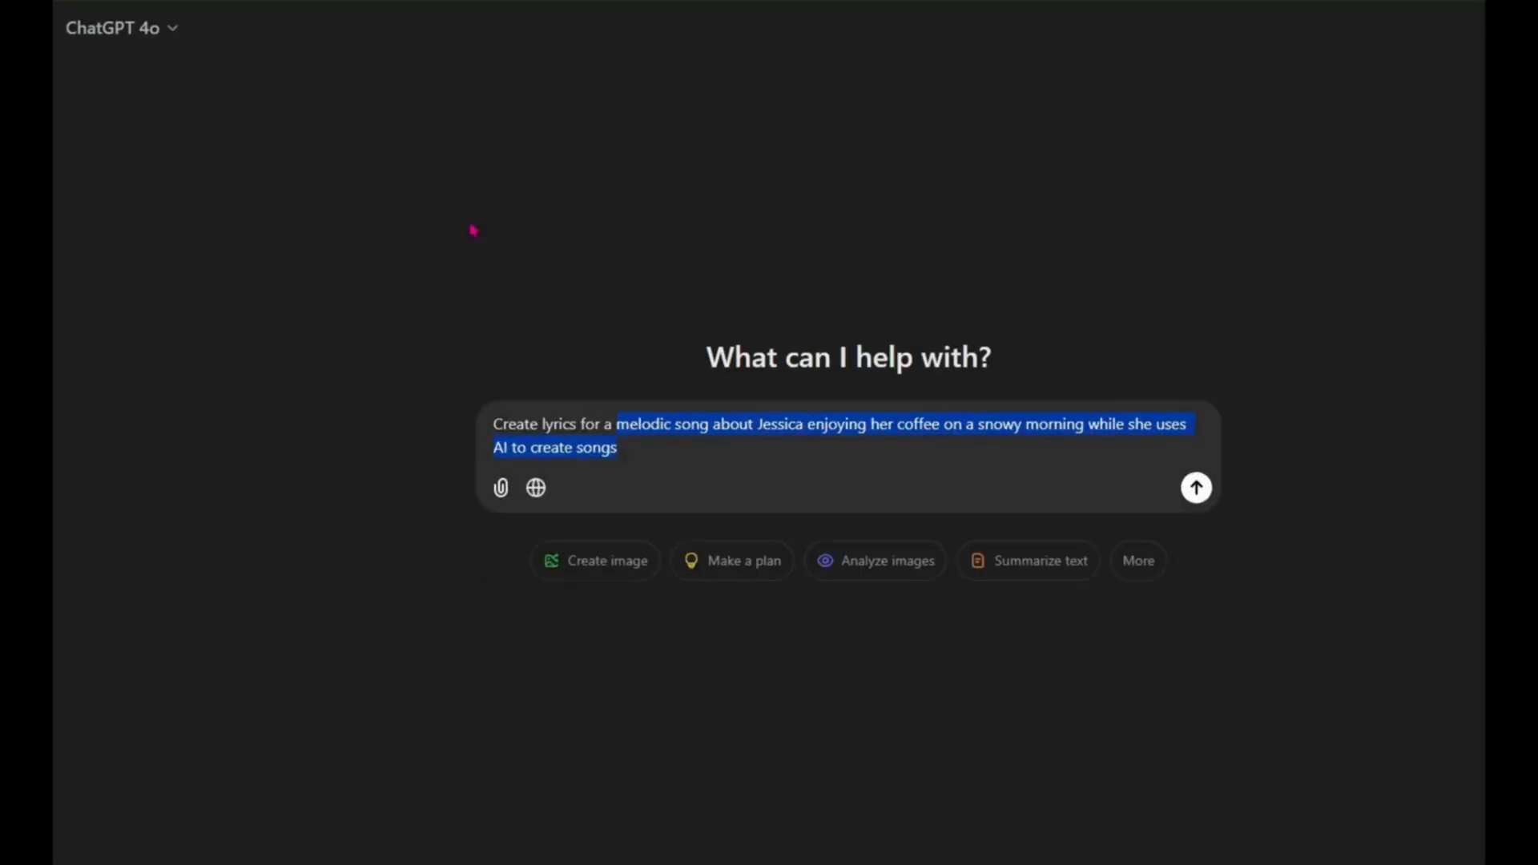
pyautogui.click(481, 548)
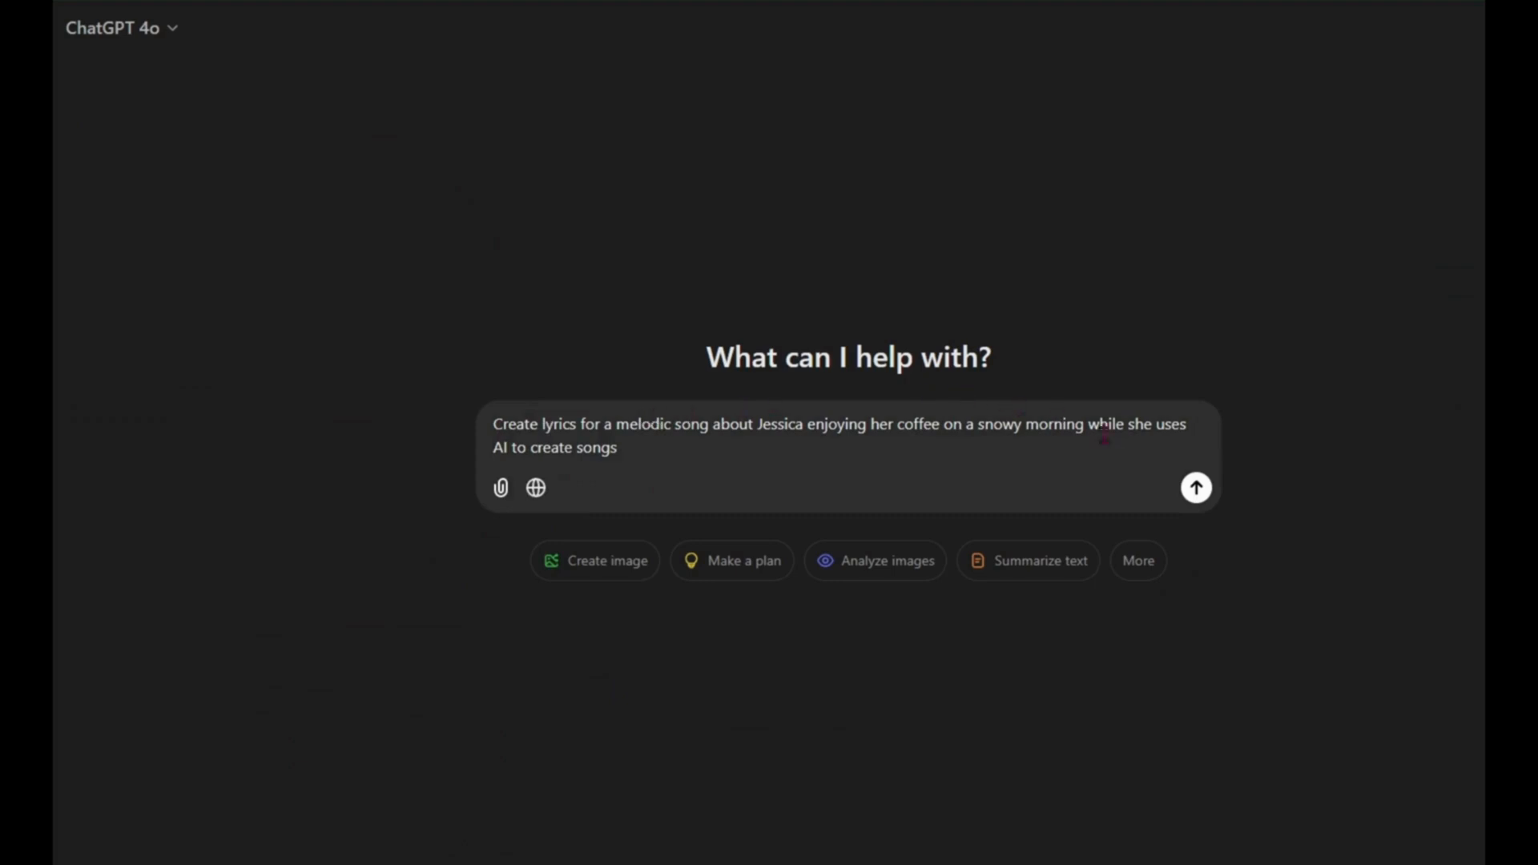
pyautogui.click(1197, 489)
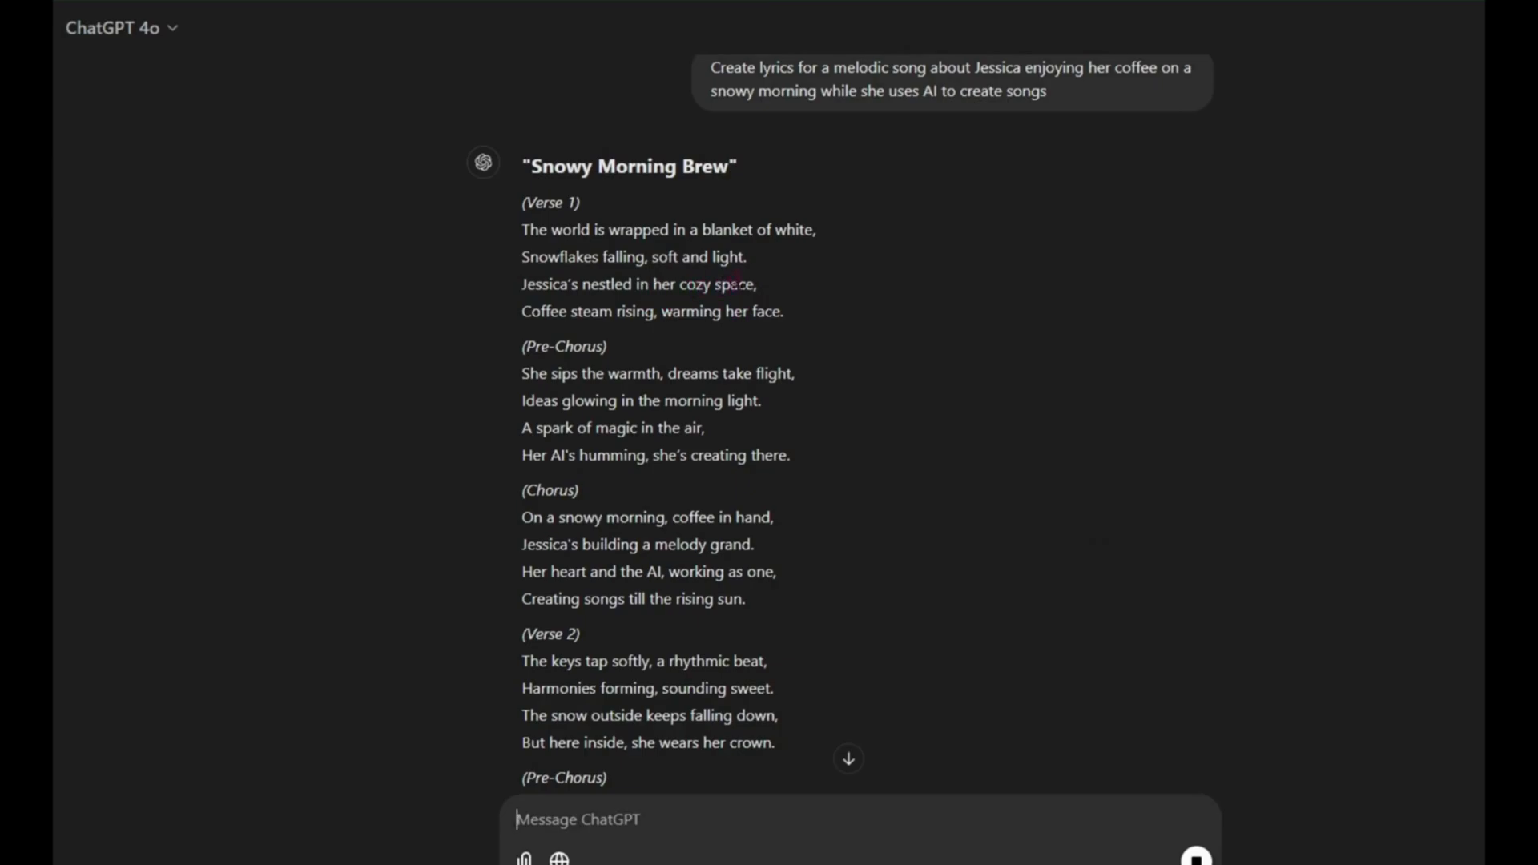
# Step: Copy the complete lyrics generated by ChatGPT, from Verse 1 through the Outro
pyautogui.scroll(-10, 723, 286)
pyautogui.scroll(10, 672, 518)
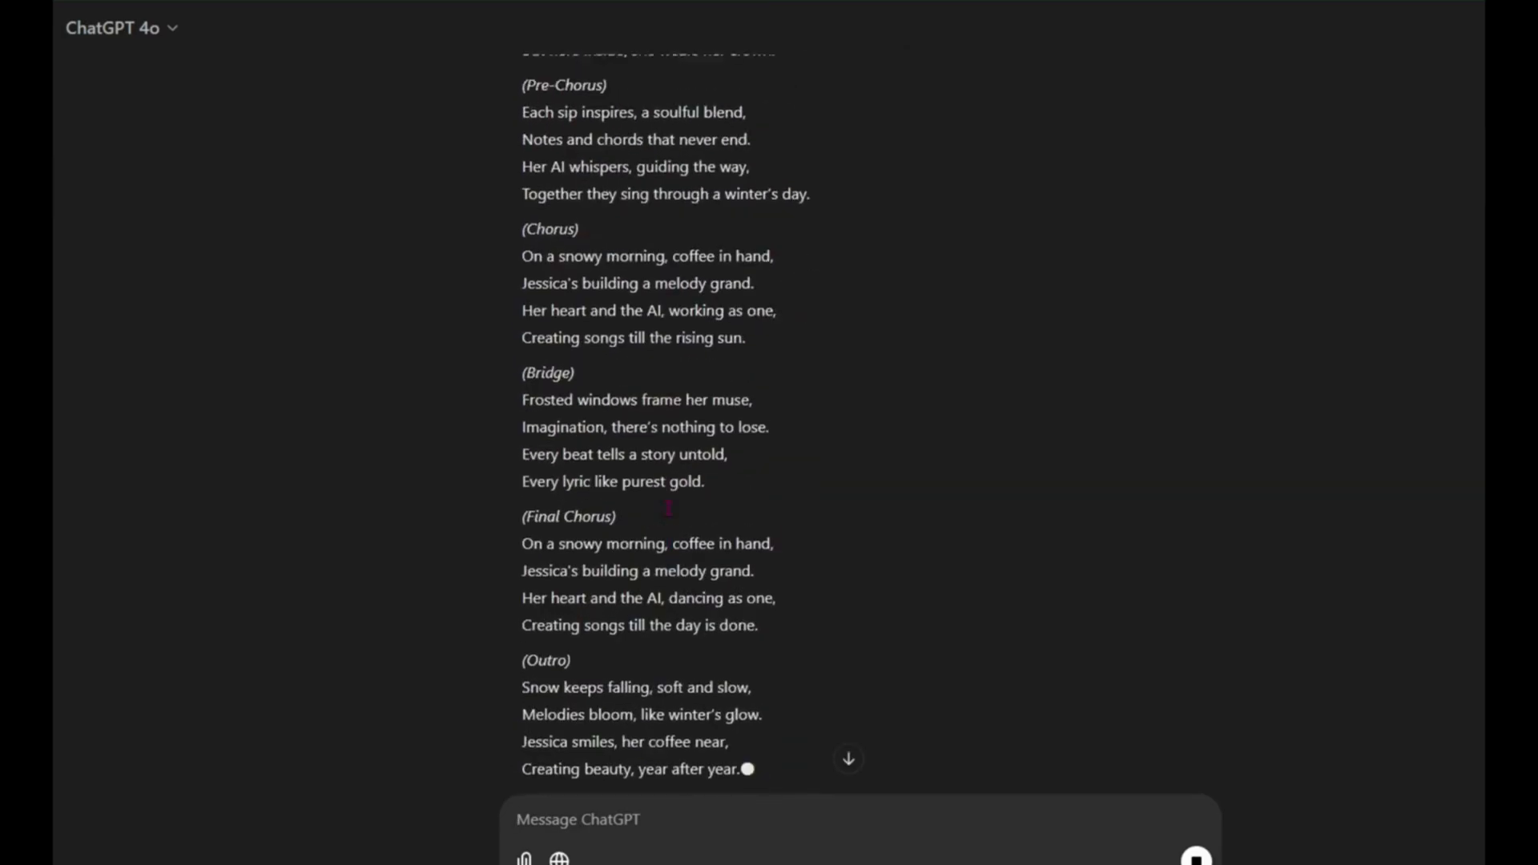
pyautogui.moveTo(520, 234); pyautogui.dragTo(804, 673)
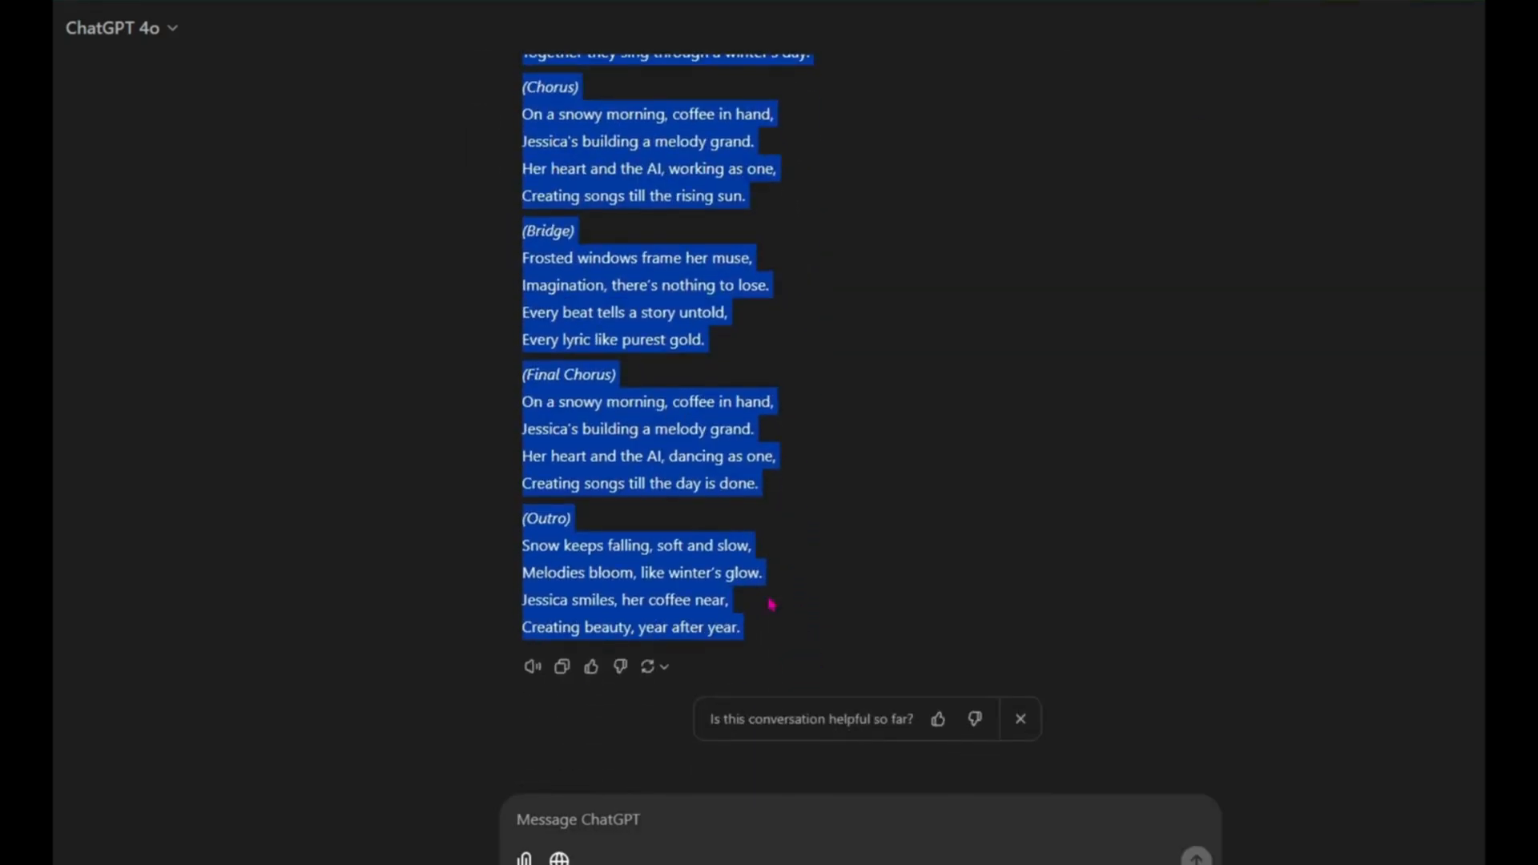
pyautogui.rightClick(677, 483)
pyautogui.click(721, 503)
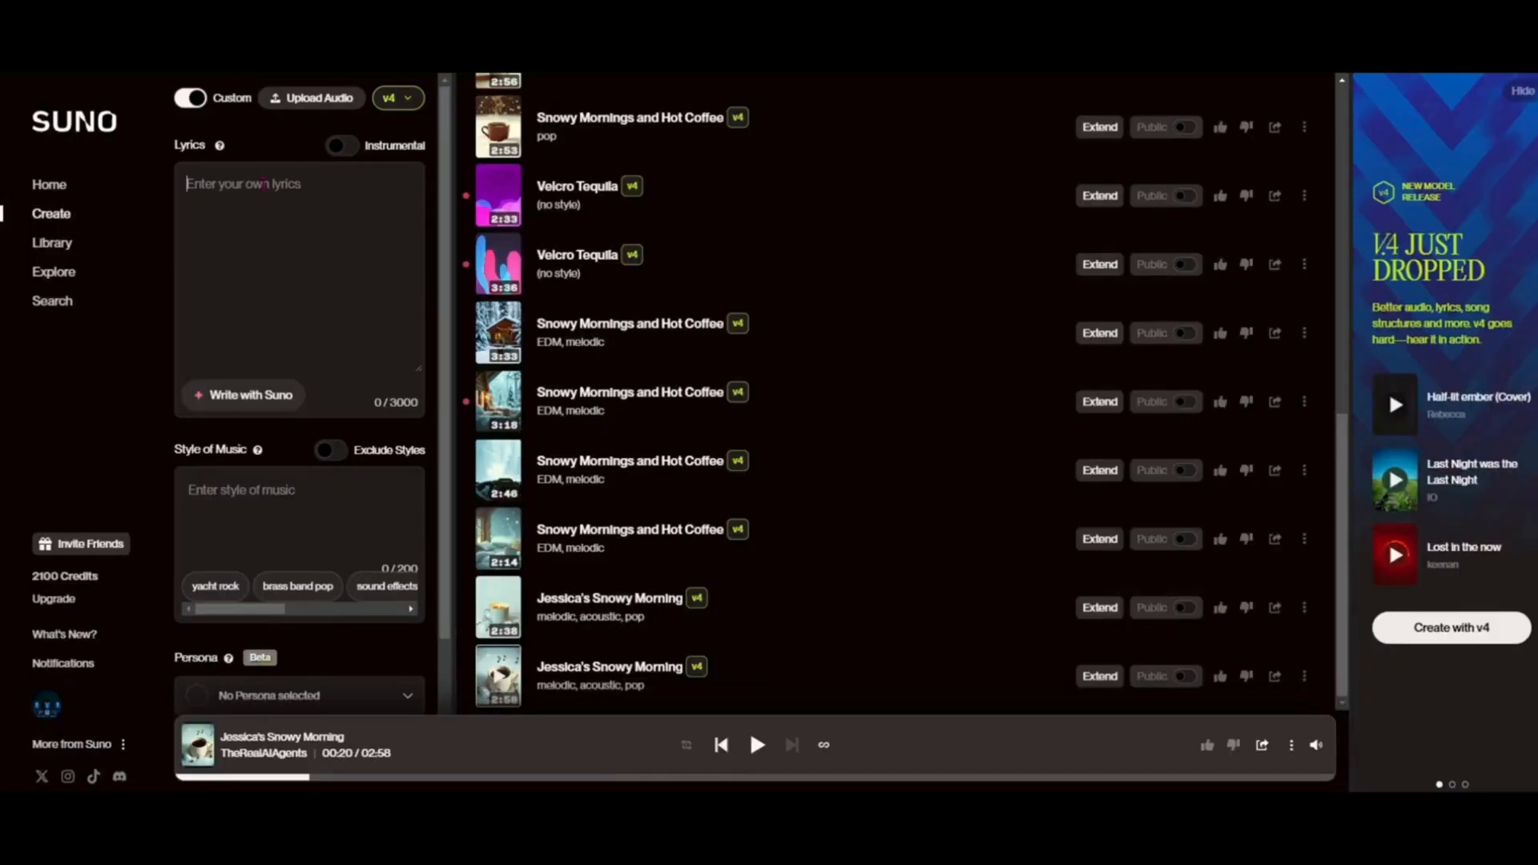
# Step: Switch back to Suno, paste the copied lyrics as the custom song's lyrics and remove the surplus text
pyautogui.rightClick(265, 186)
pyautogui.click(351, 362)
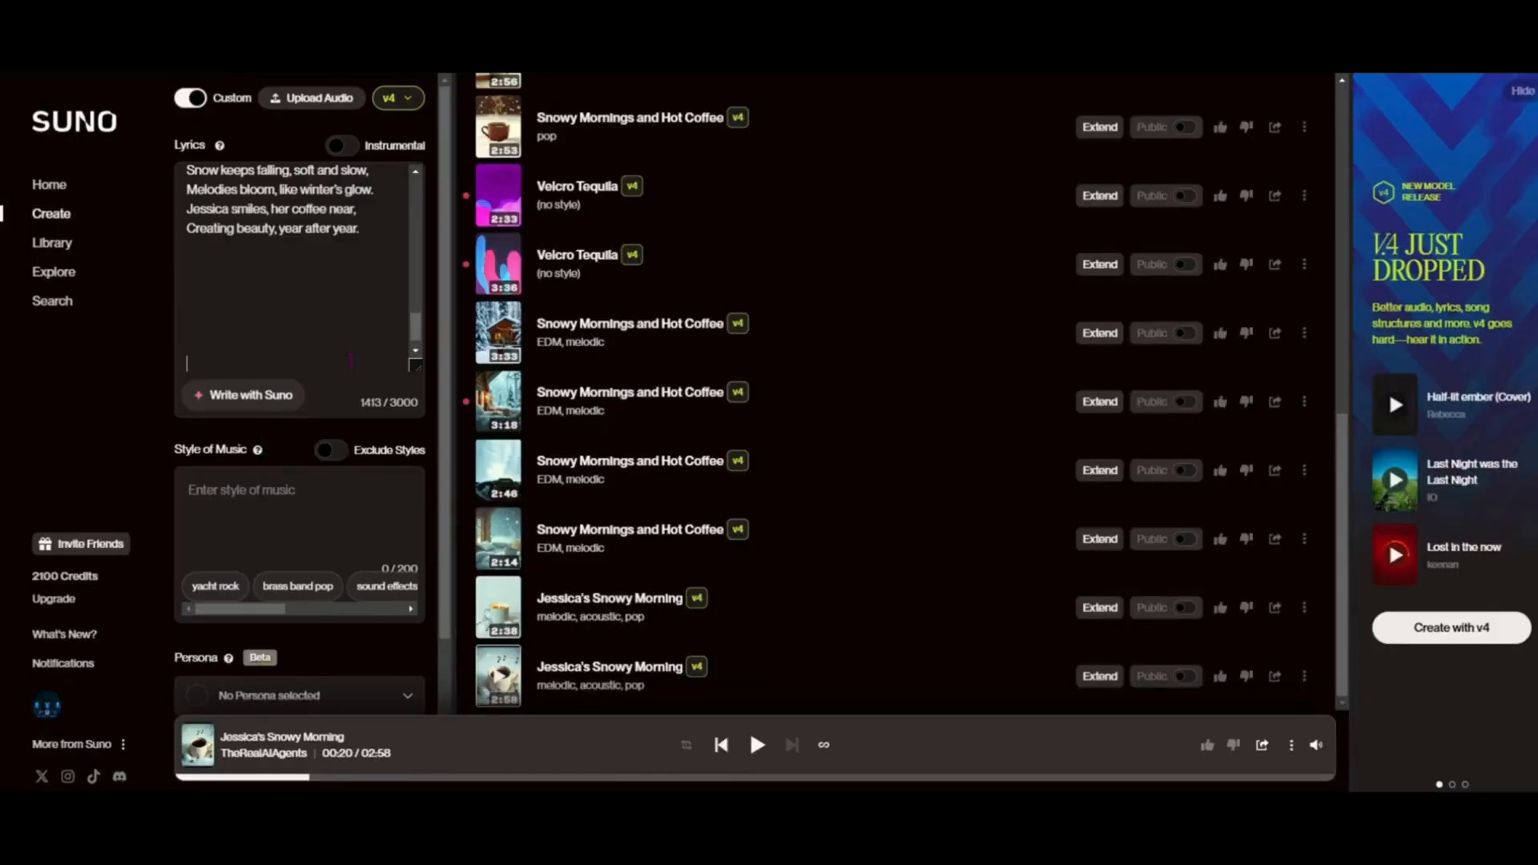
pyautogui.scroll(8, 351, 362)
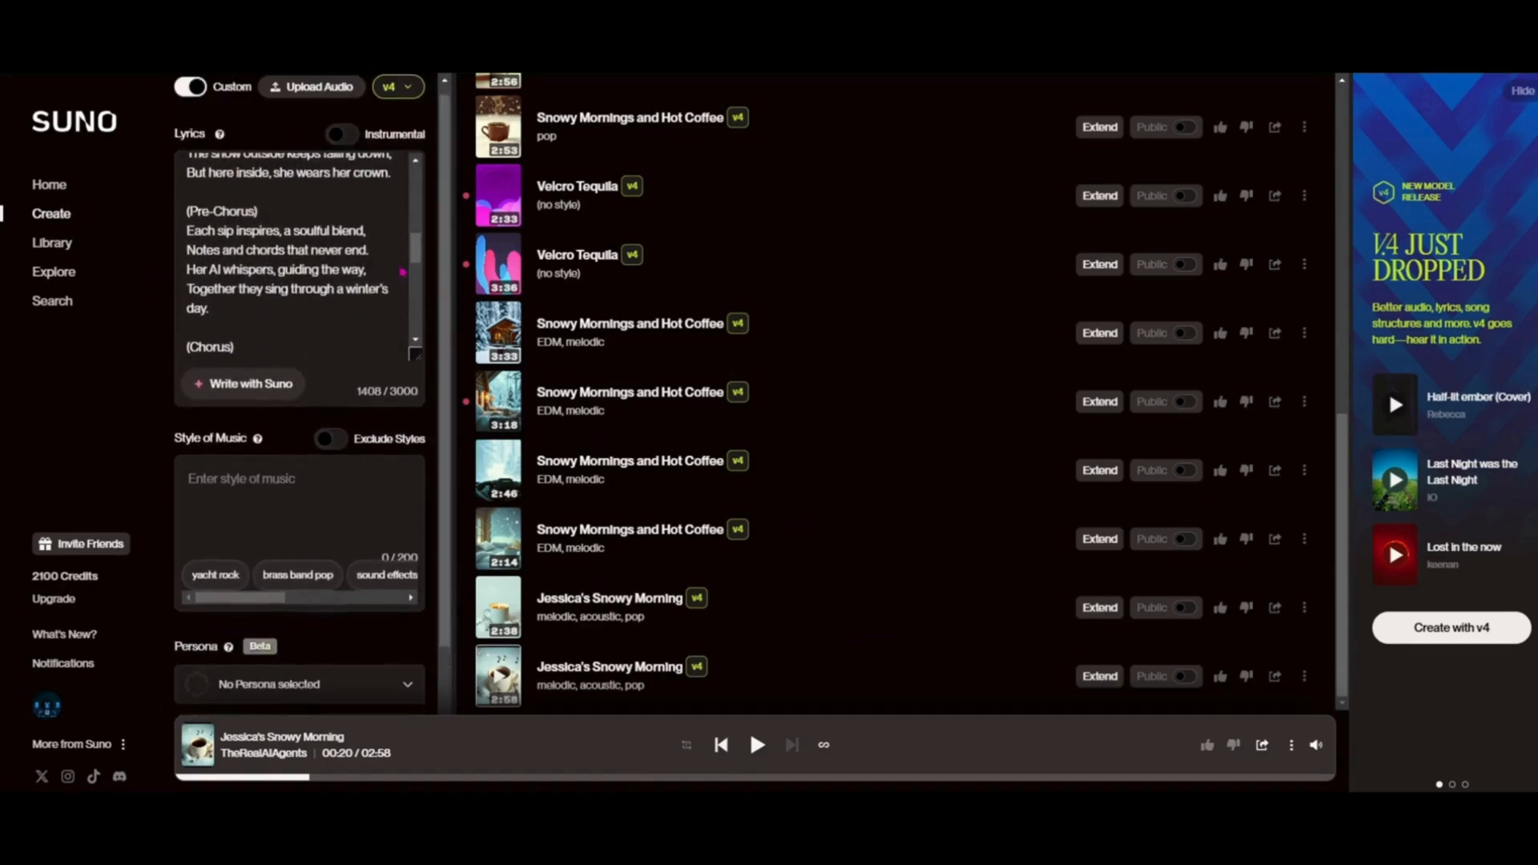
pyautogui.scroll(6, 403, 273)
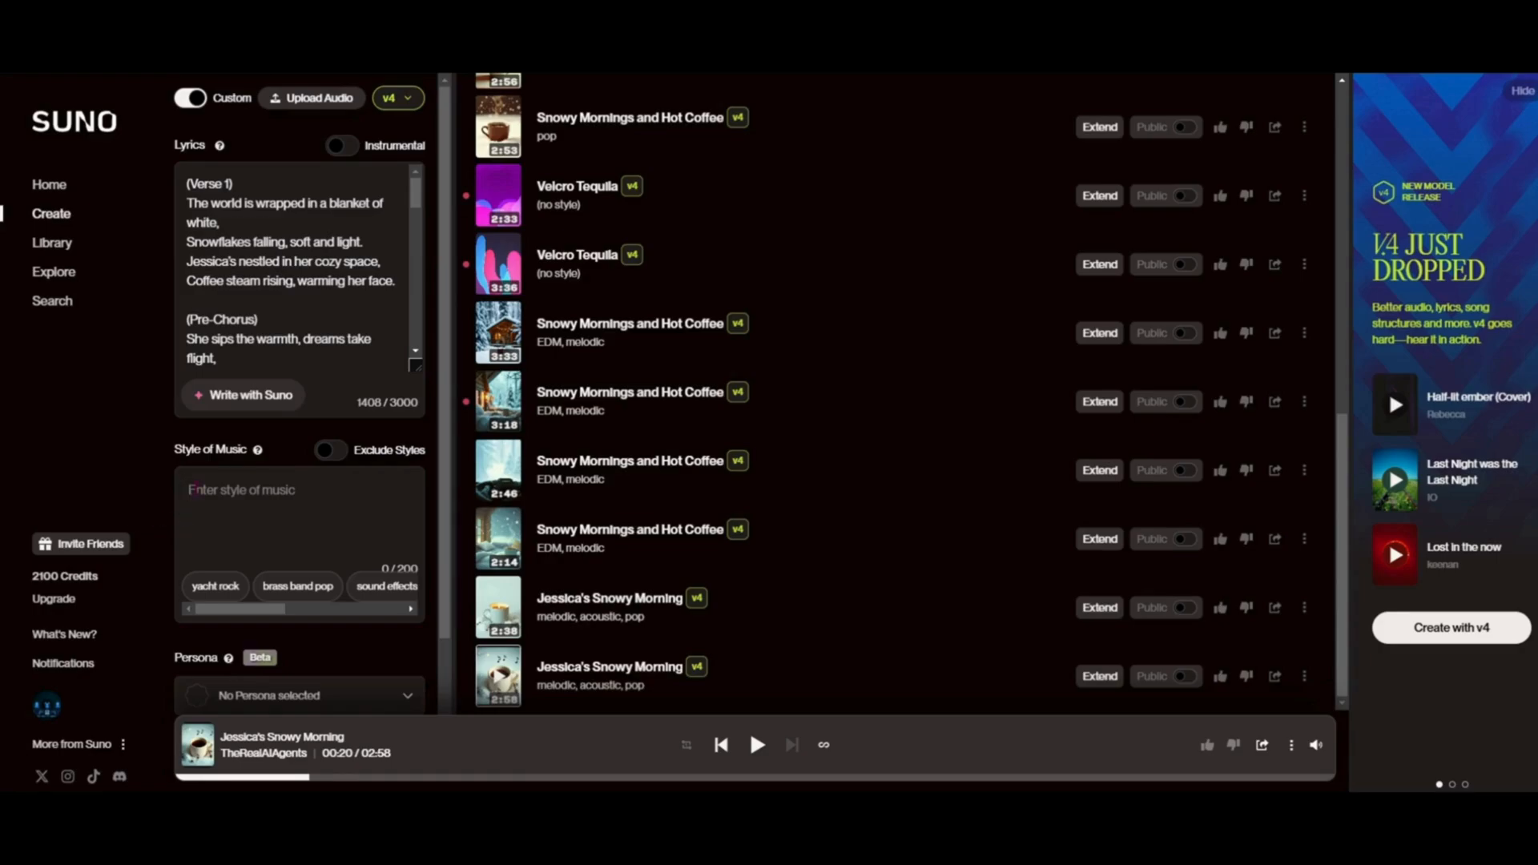
# Step: Set the style of music to "melodic" and clear the existing song title
pyautogui.write('me')
pyautogui.moveTo(370, 599); pyautogui.dragTo(3, 591)
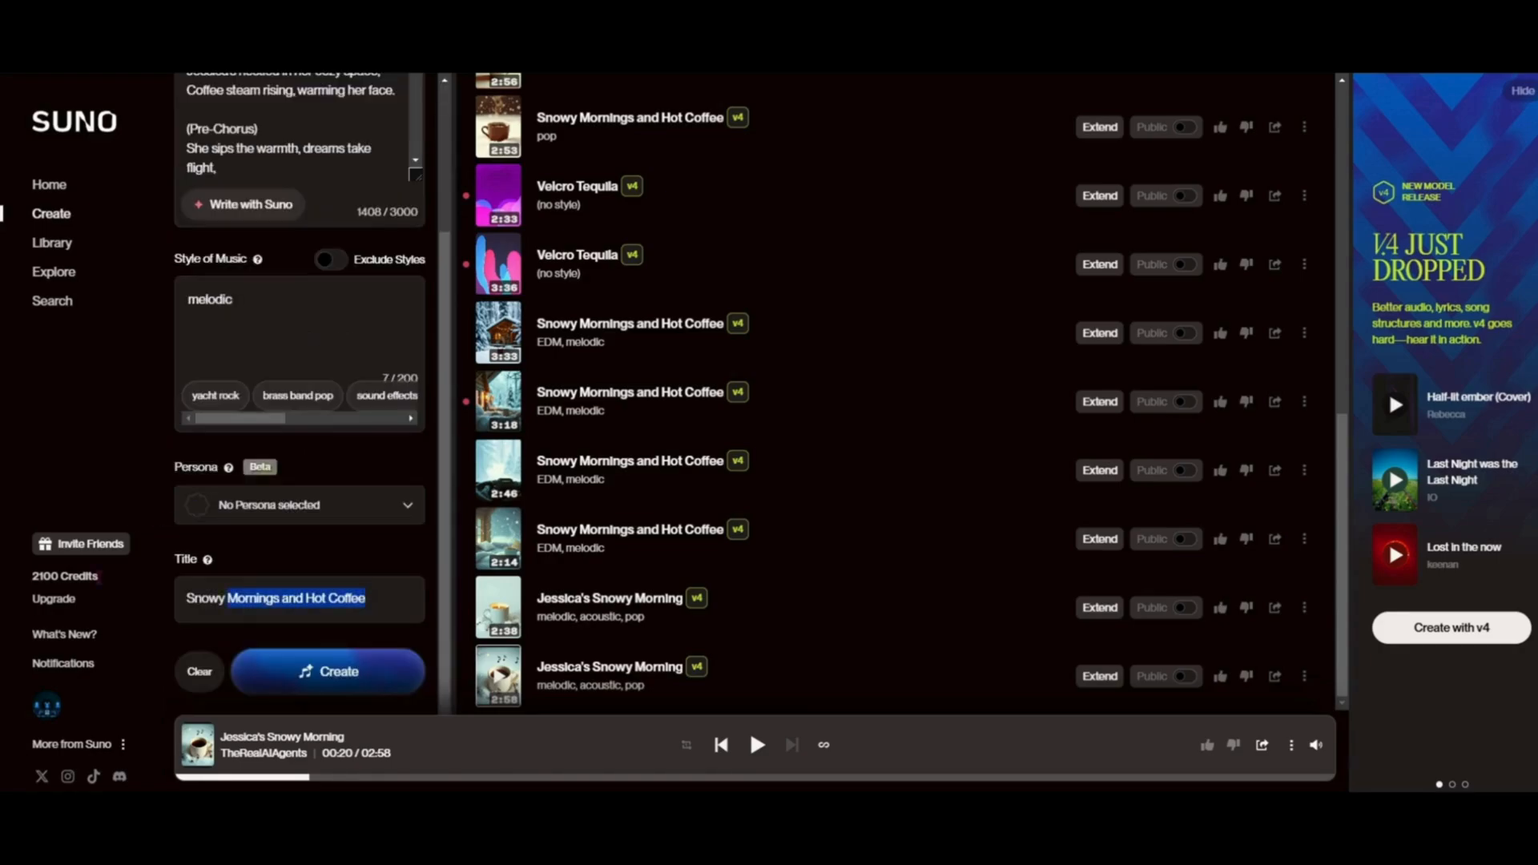
pyautogui.press('BackSpace')
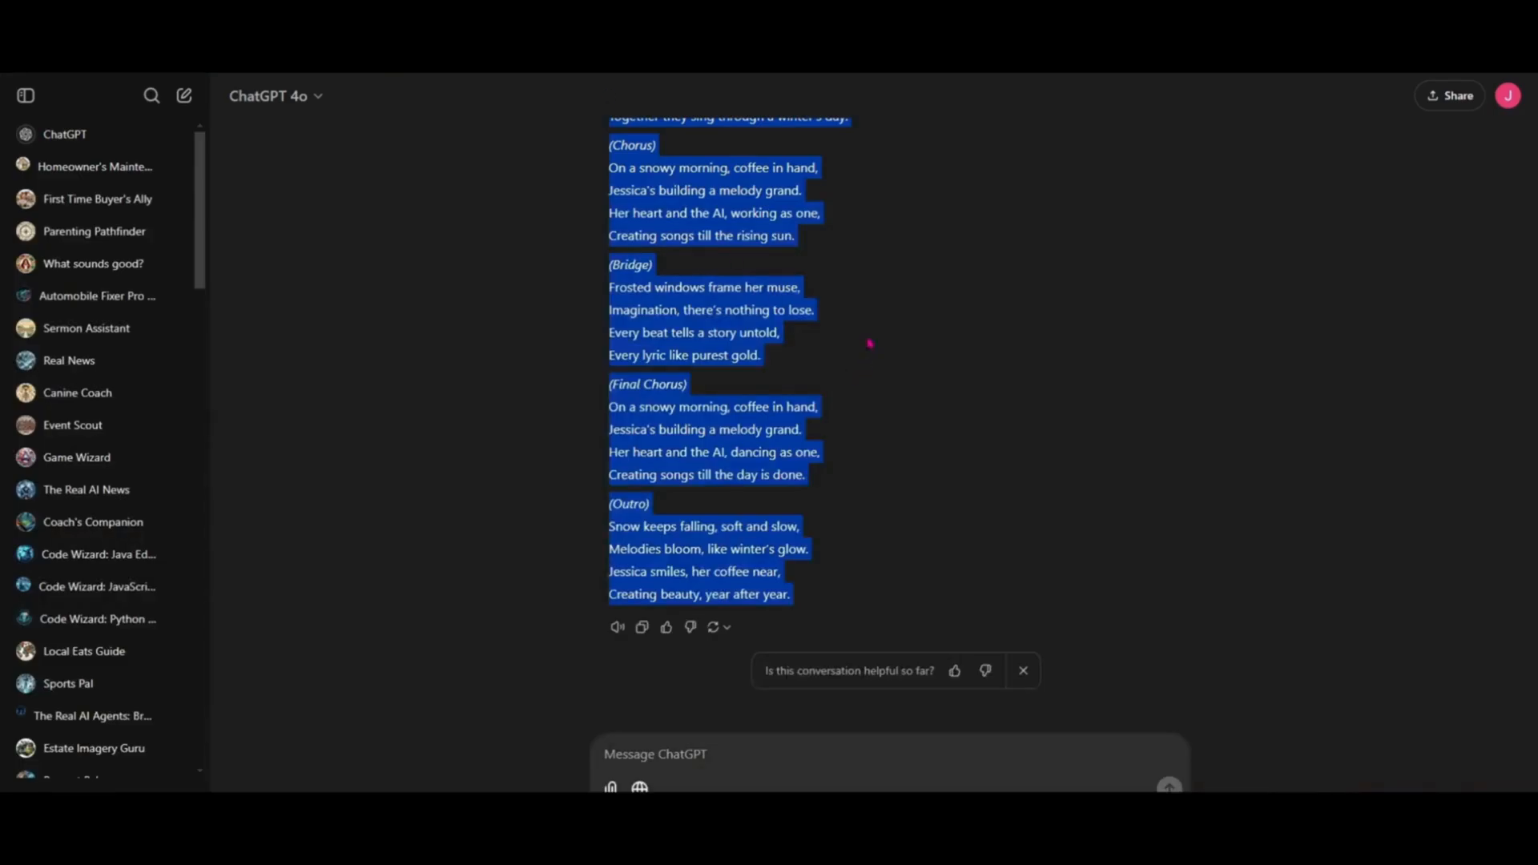
# Step: Copy the song title from ChatGPT, set it as the title "Snowy Morning Brew" in Suno, and generate the custom song
pyautogui.scroll(2, 910, 449)
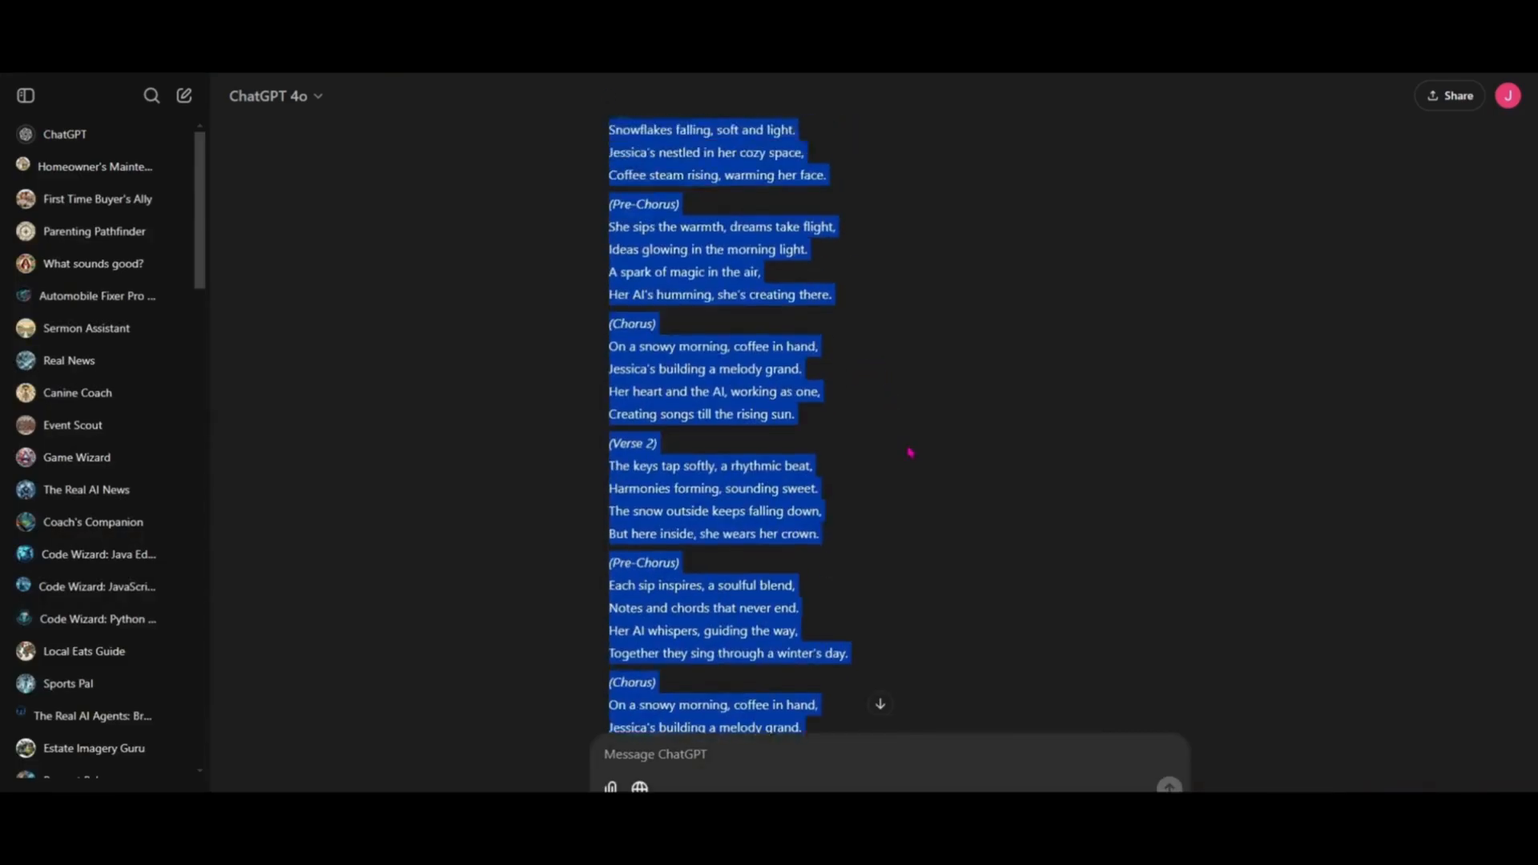
pyautogui.moveTo(909, 449); pyautogui.dragTo(857, 402)
pyautogui.moveTo(789, 239); pyautogui.dragTo(671, 238)
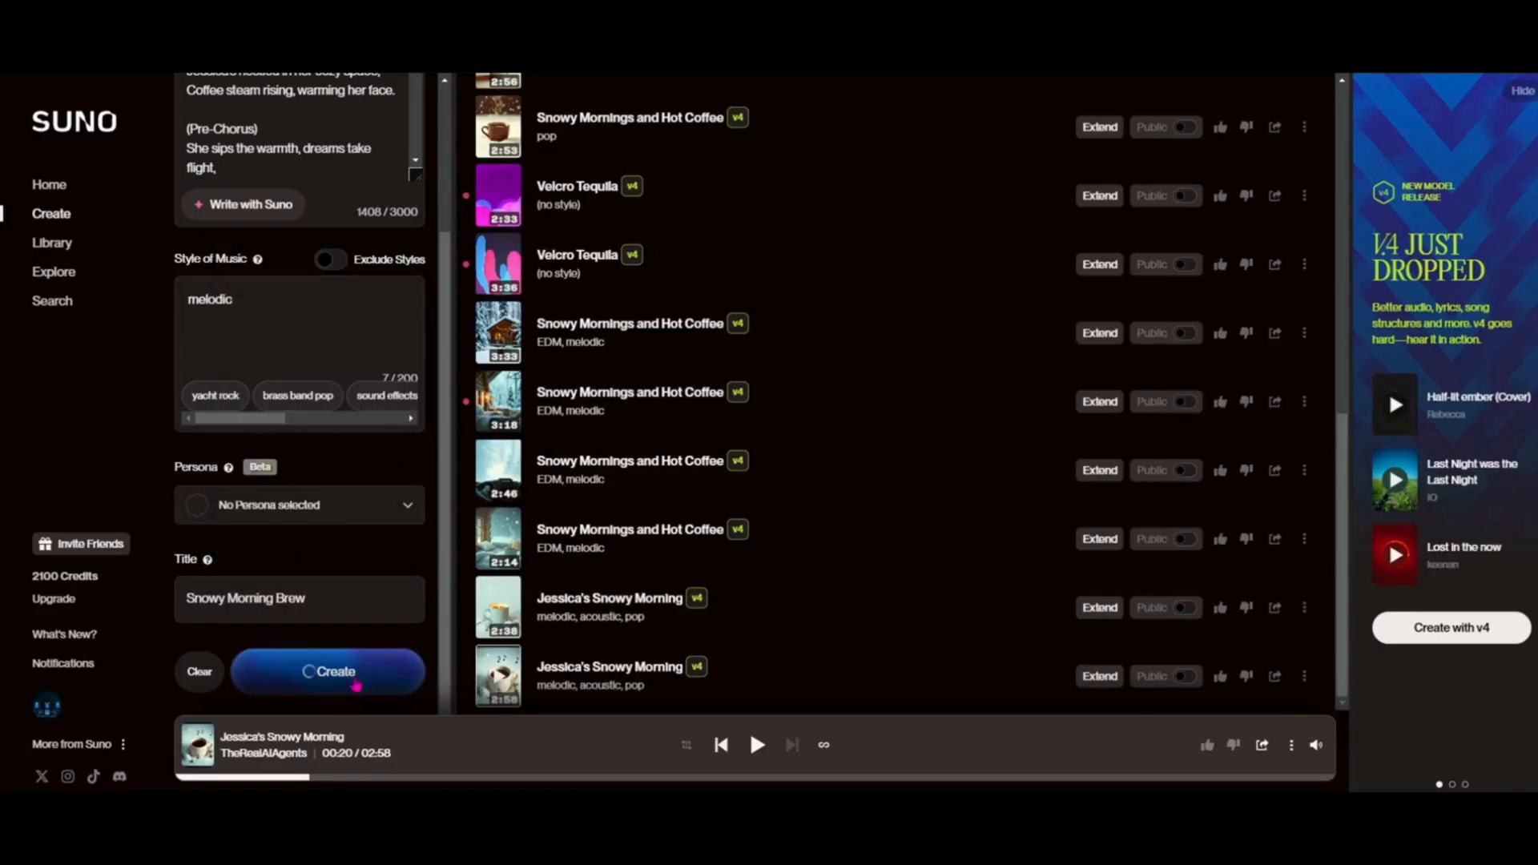
pyautogui.click(350, 675)
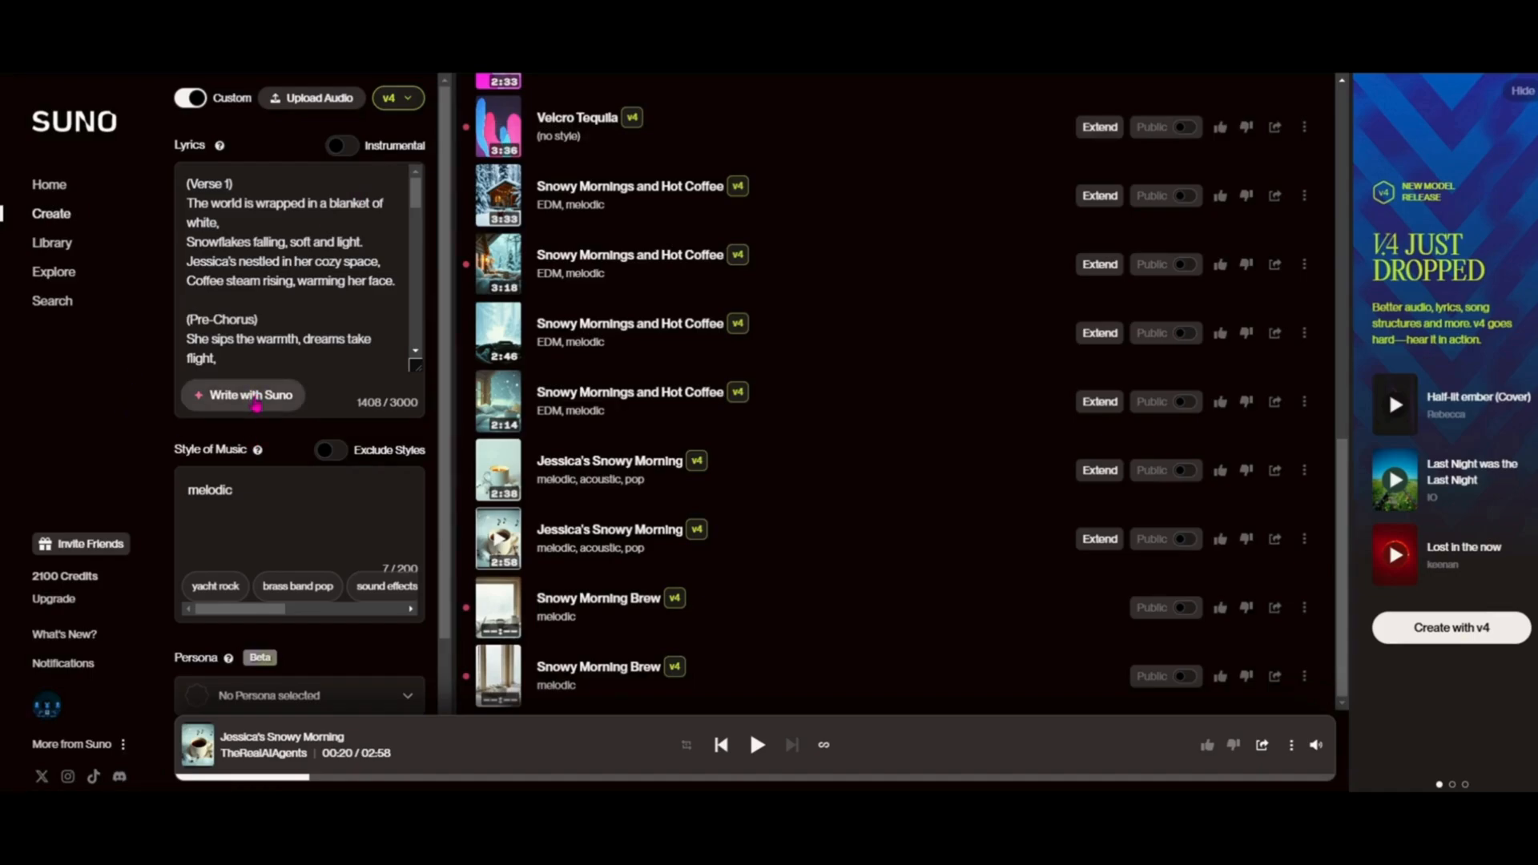
# Step: Replace the Write with Suno prompt with the copied description of a melodic song about coffee on a snowy morning and creating songs with AI
pyautogui.click(256, 406)
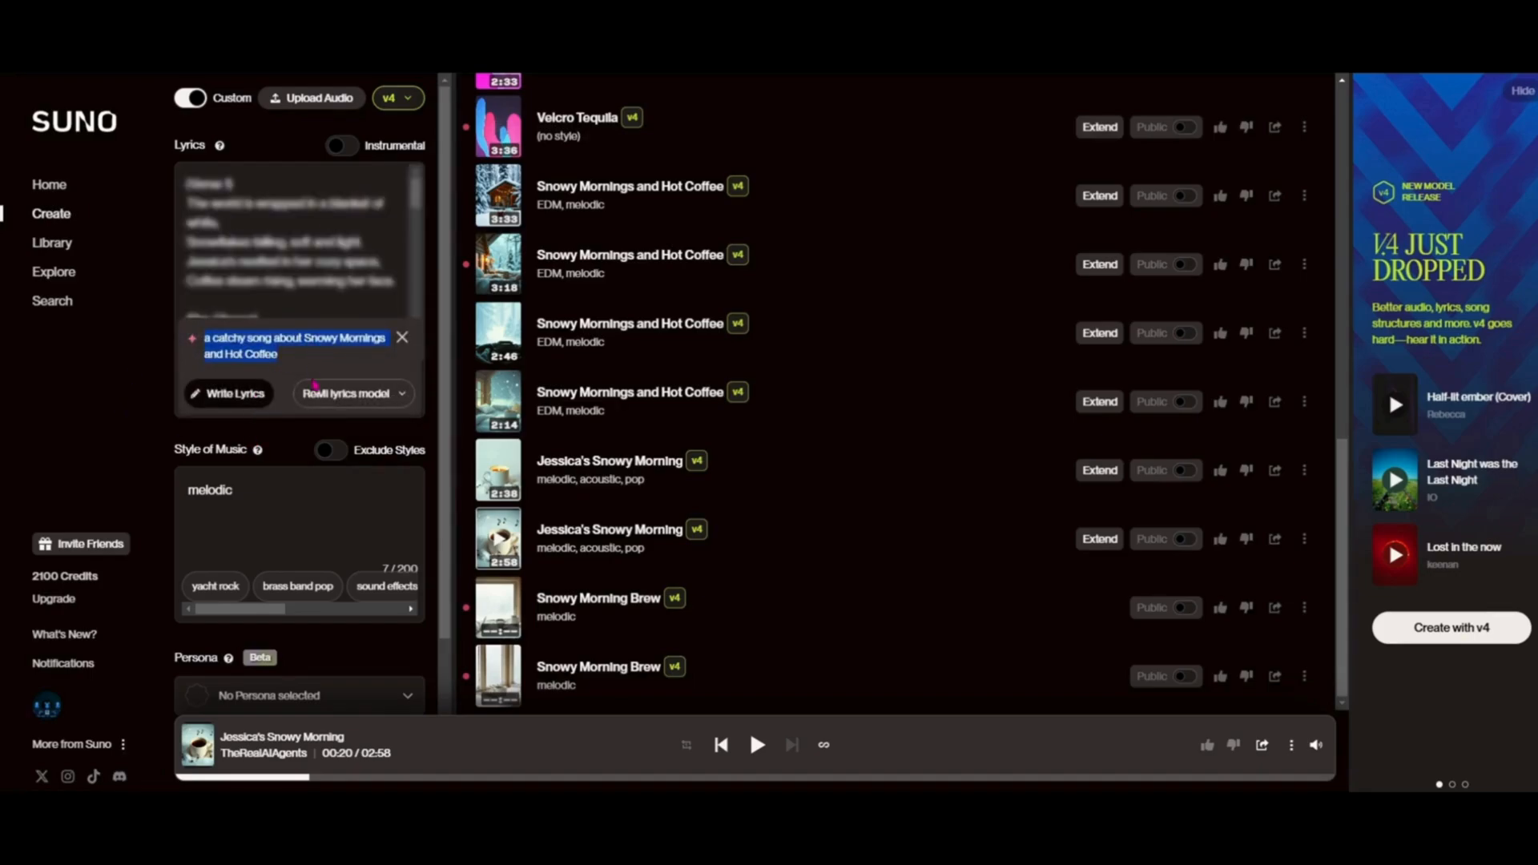
pyautogui.press('BackSpace')
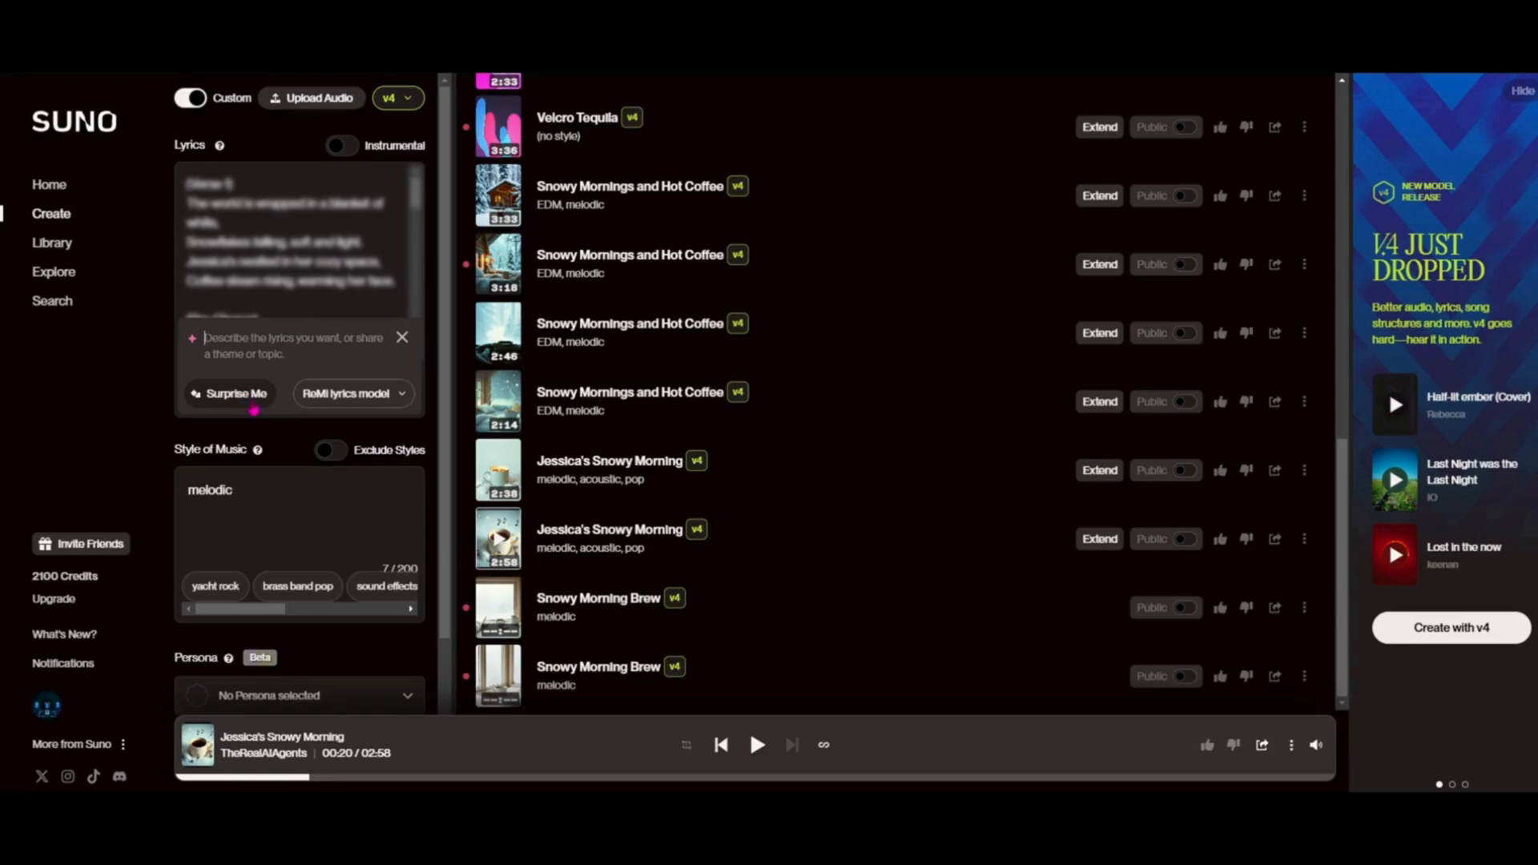
pyautogui.rightClick(282, 338)
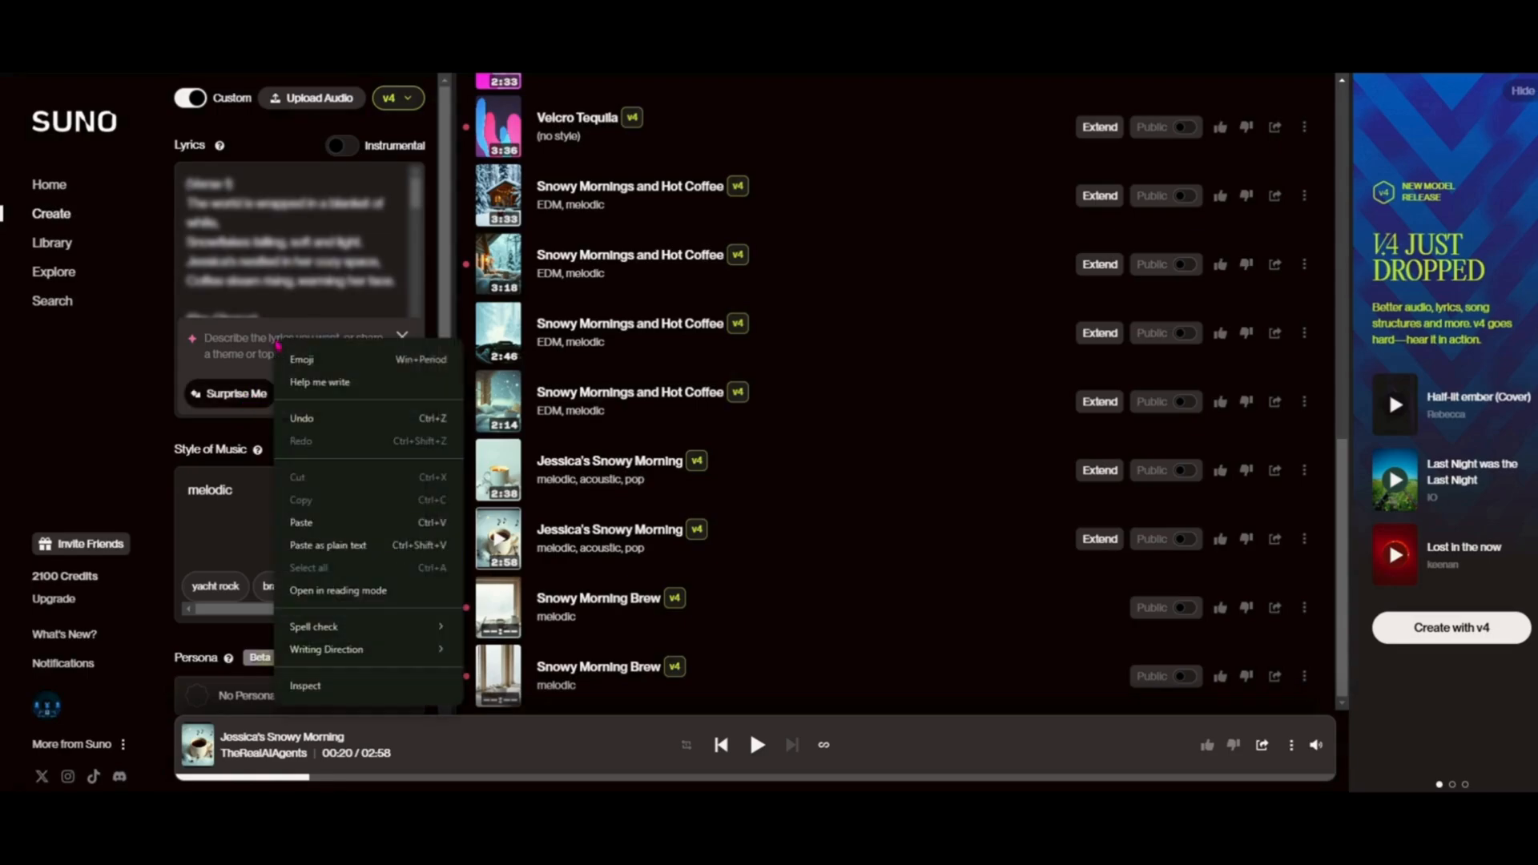
pyautogui.click(313, 520)
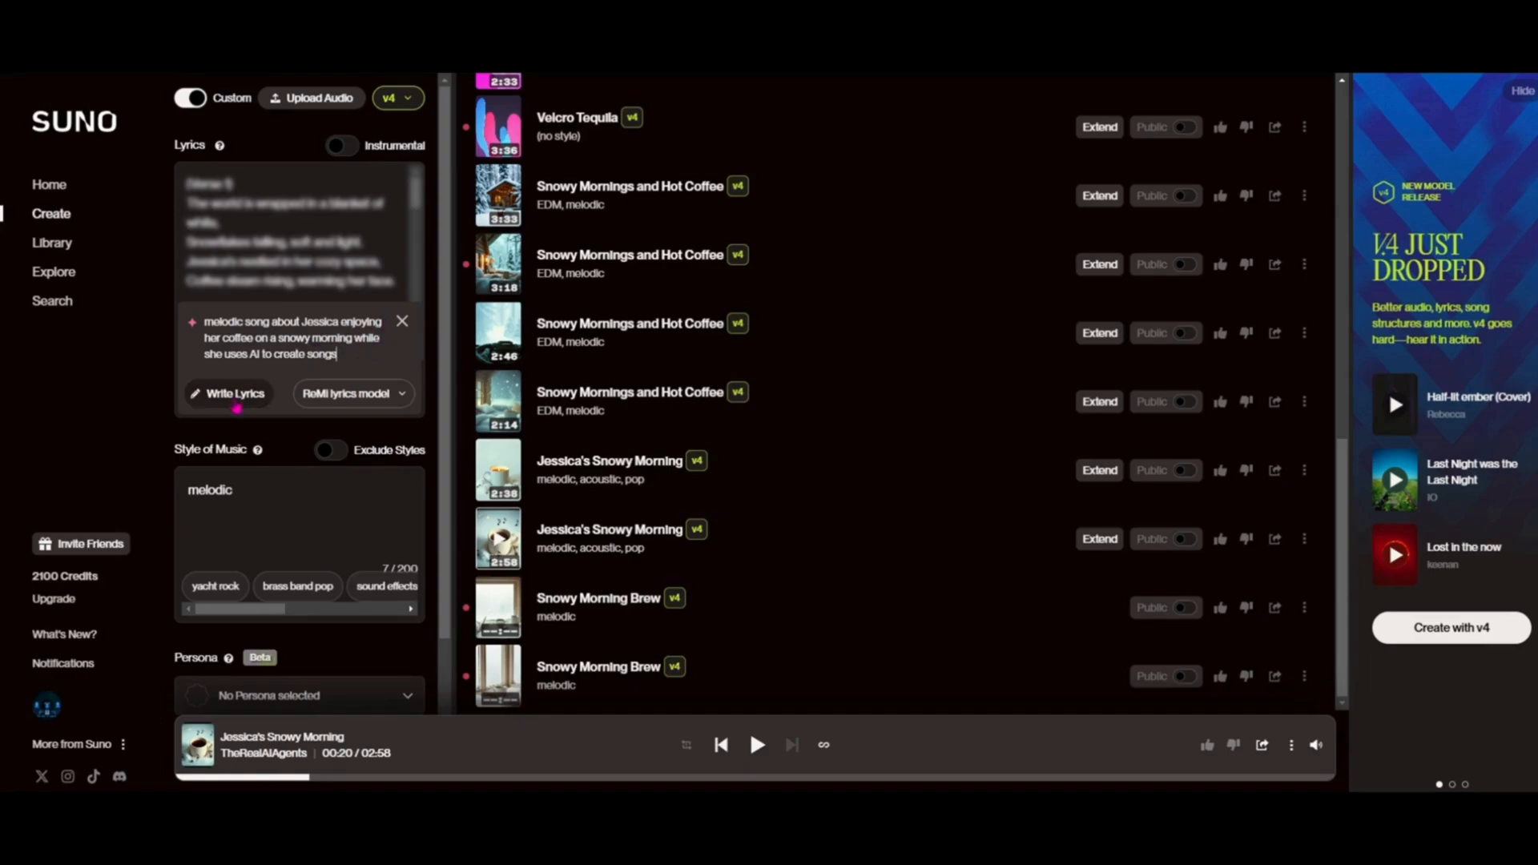
# Step: Switch the lyrics model to Classic and have Suno write the lyrics from the prompt
pyautogui.click(343, 396)
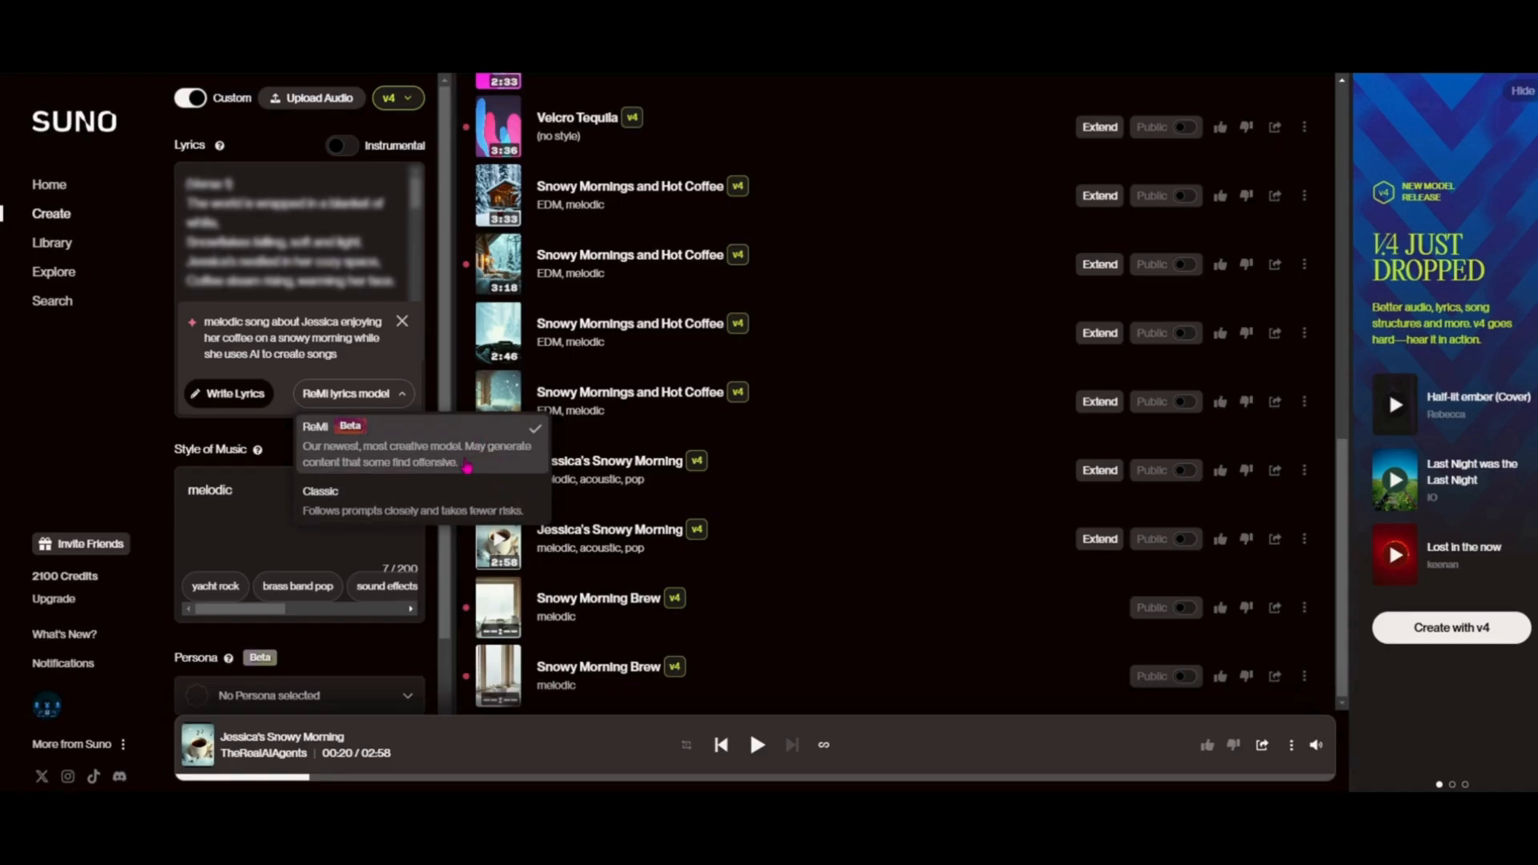
pyautogui.click(416, 513)
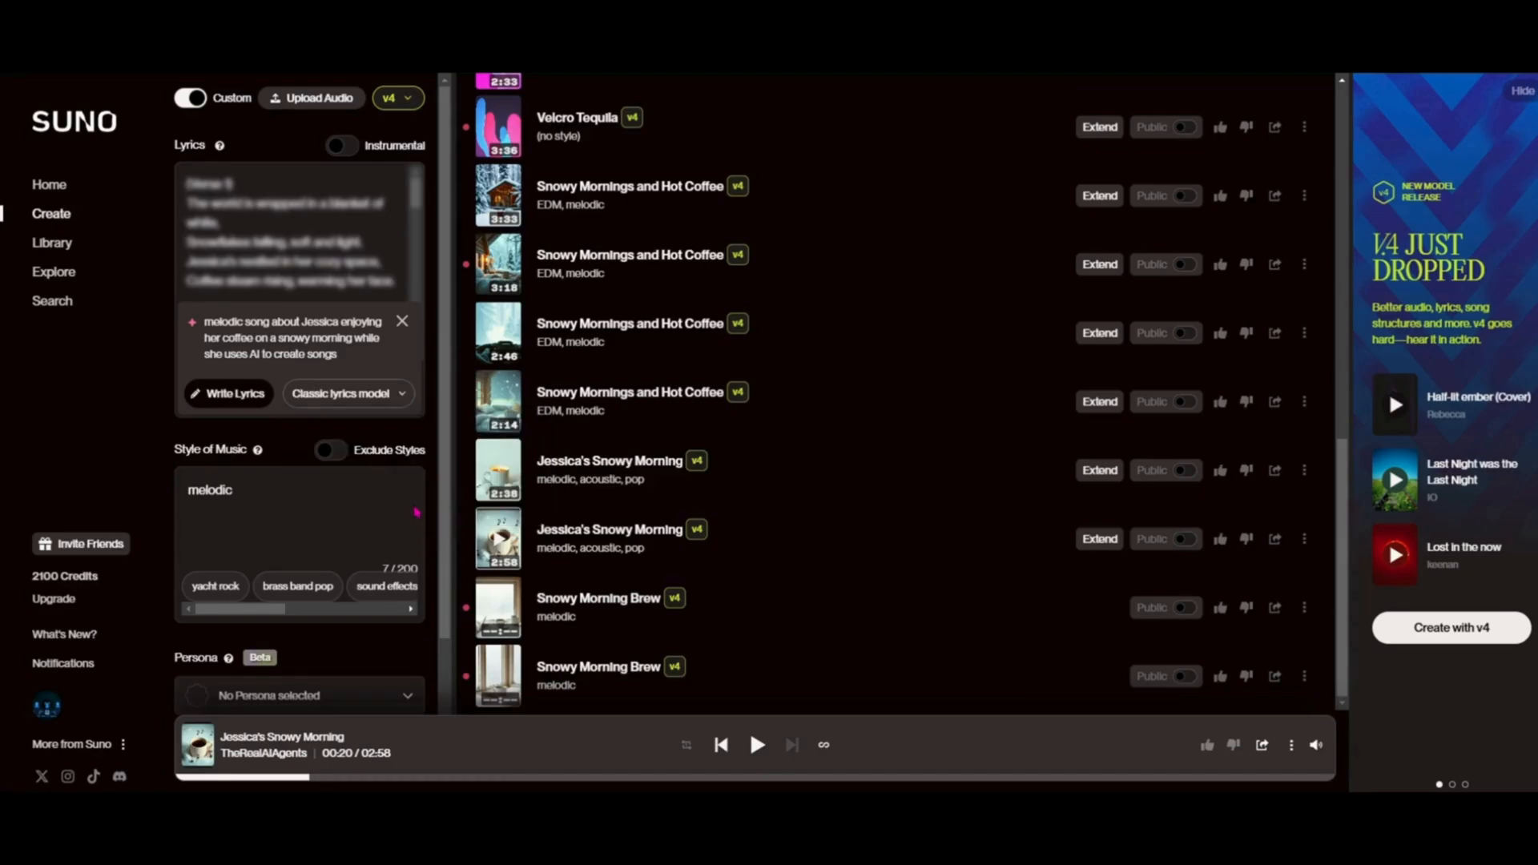
pyautogui.click(229, 401)
# Step: Append "CL" to the song title and generate the song from the Classic lyrics
pyautogui.scroll(-3, 266, 613)
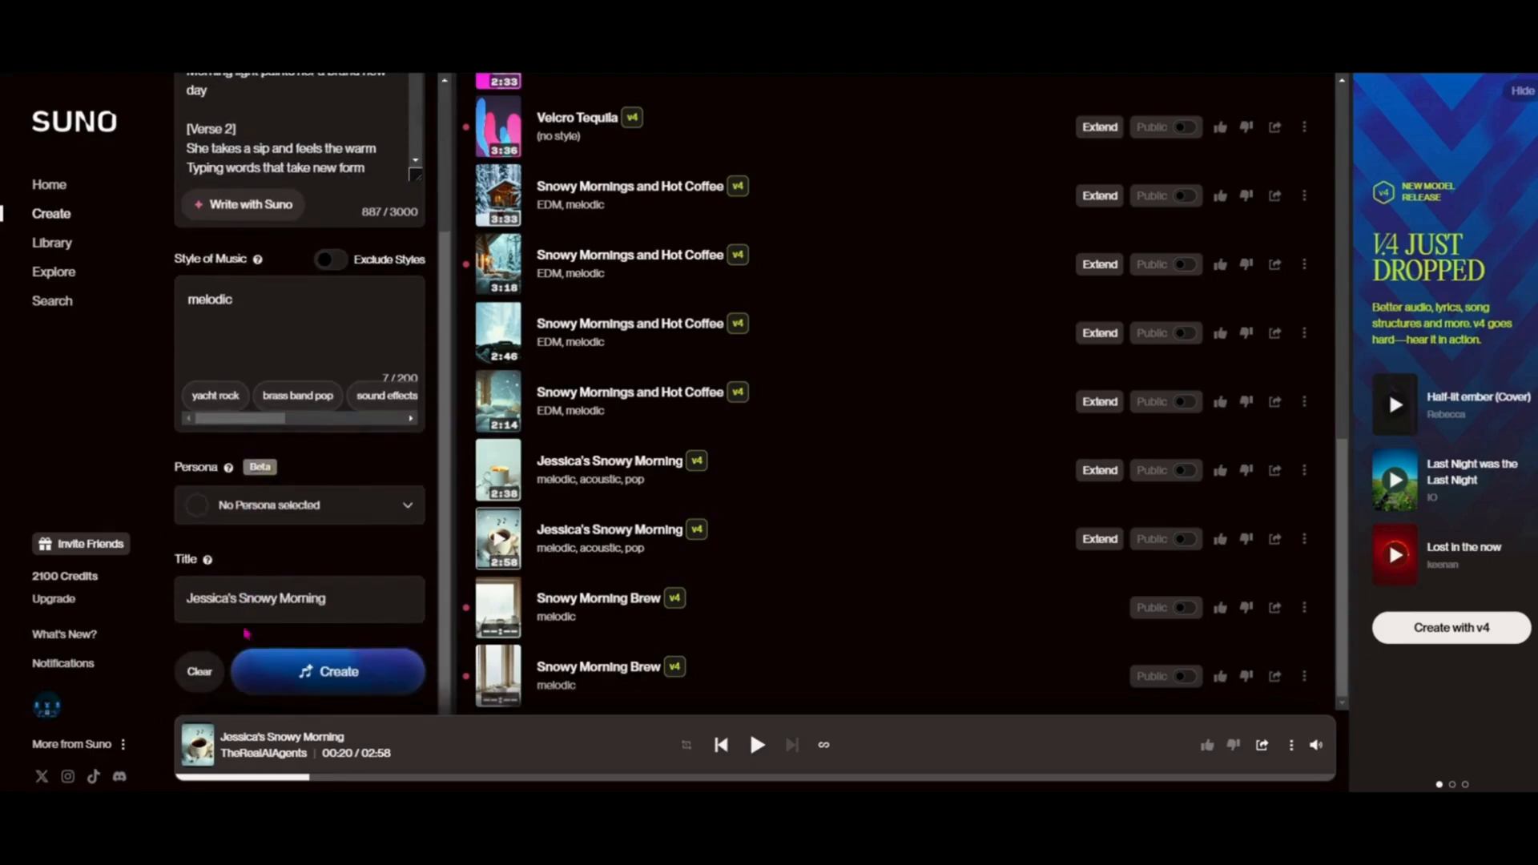
pyautogui.click(363, 599)
pyautogui.write('CL')
pyautogui.click(338, 685)
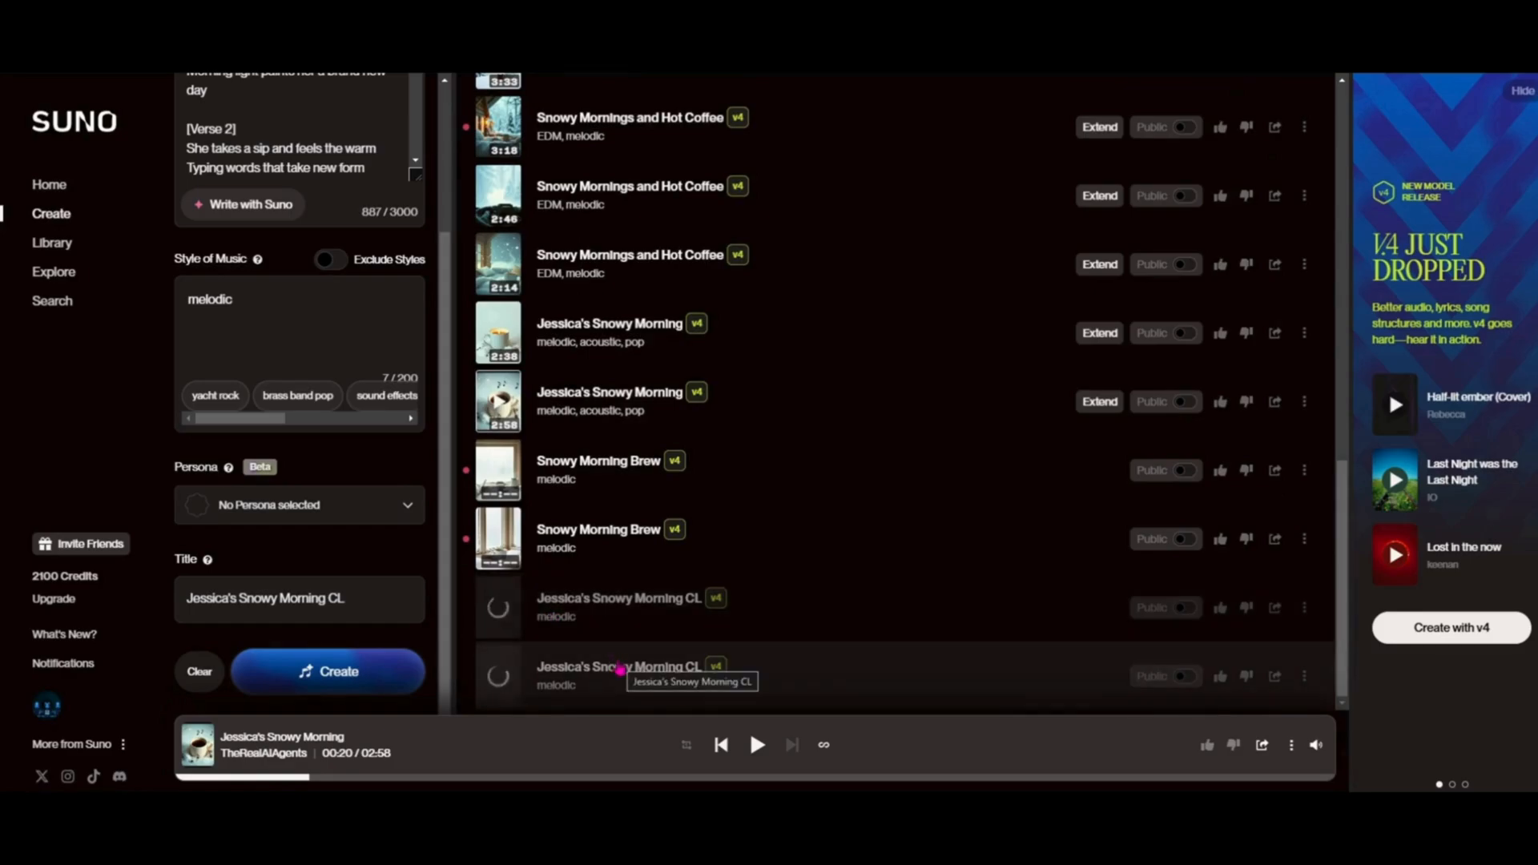
# Step: Remove the "CL" suffix from the song title
pyautogui.click(362, 598)
pyautogui.press('BackSpace')
pyautogui.press('BackSpace')
pyautogui.press('BackSpace')
# Step: Rewrite the lyrics from the same prompt with the ReMi lyrics model and generate a song from them
pyautogui.scroll(3, 362, 587)
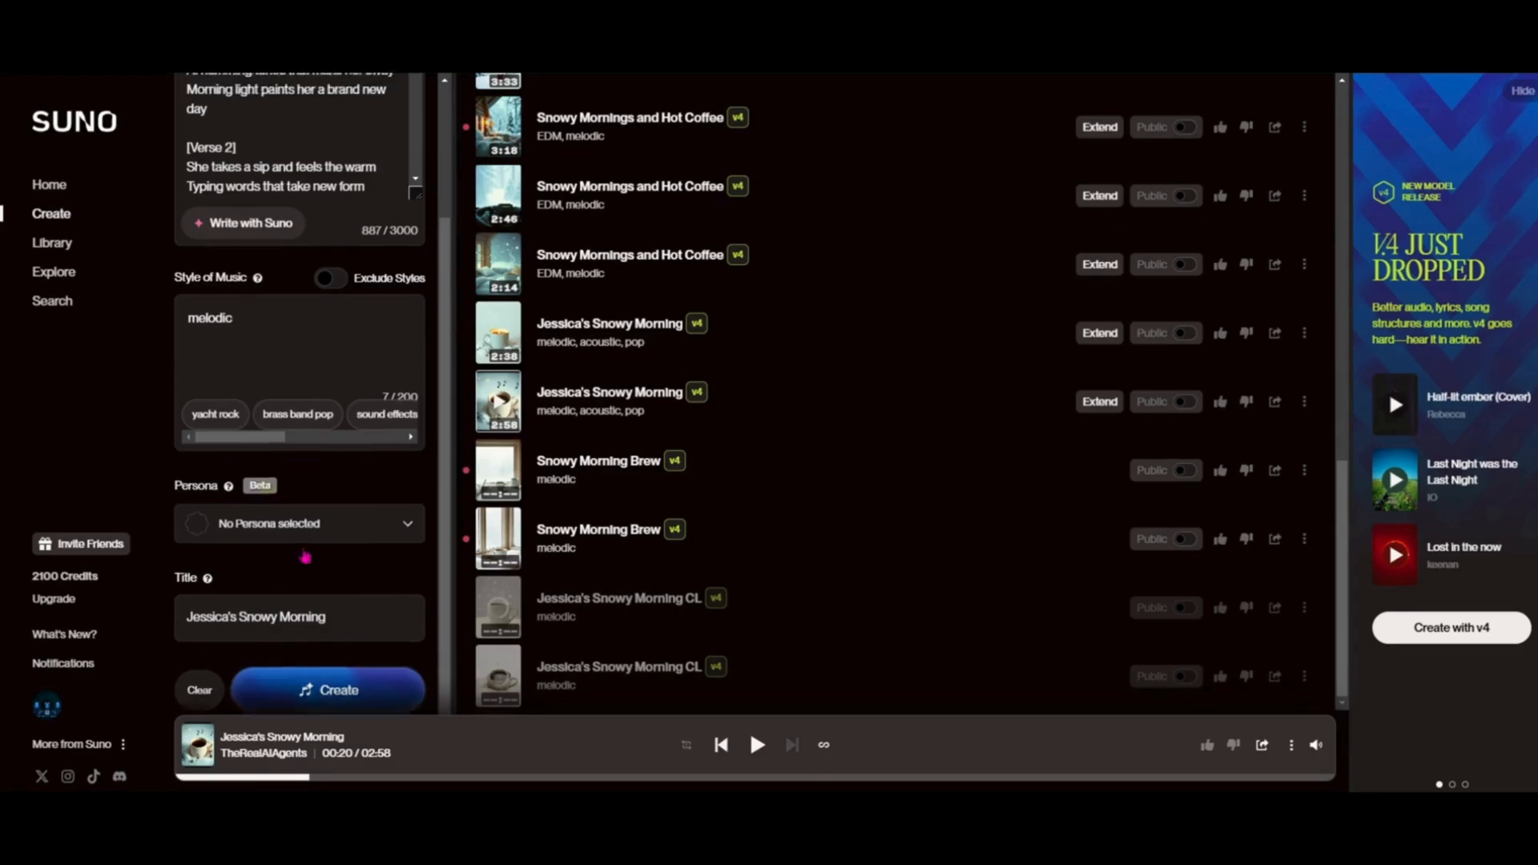
pyautogui.click(282, 401)
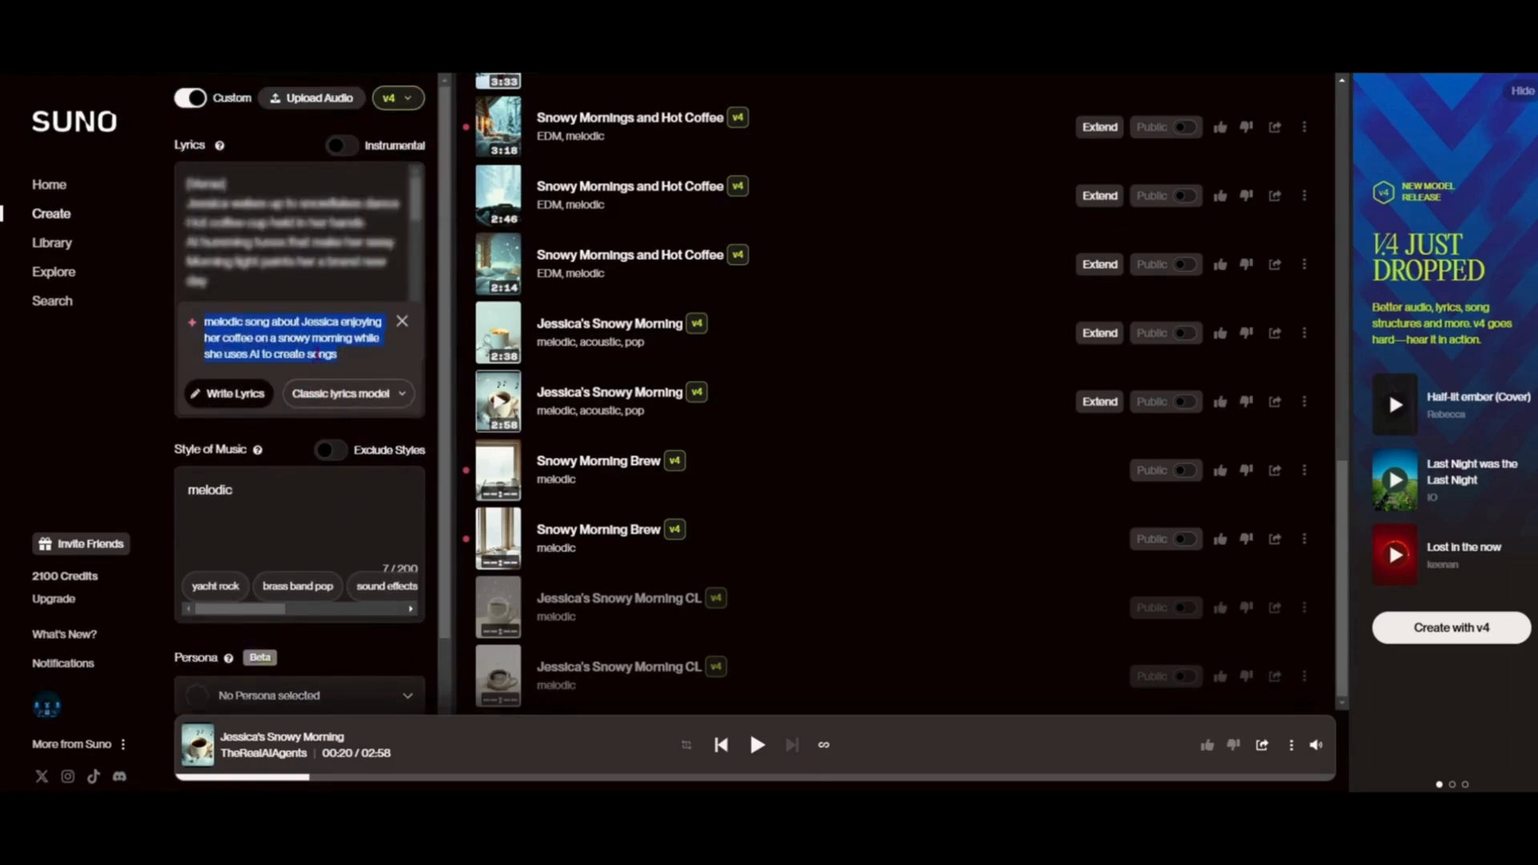
pyautogui.click(382, 394)
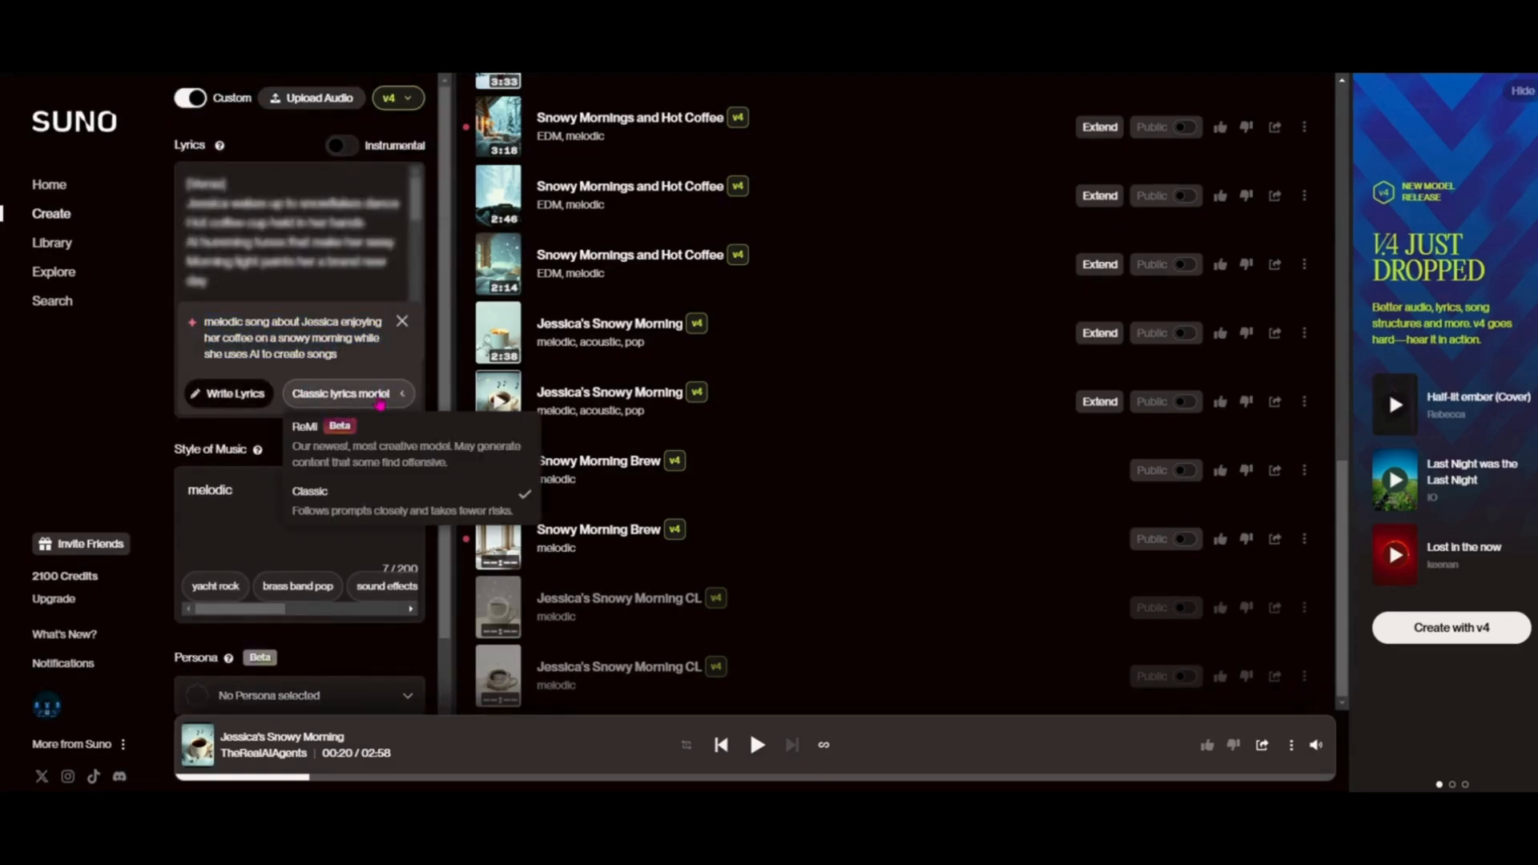
pyautogui.click(382, 460)
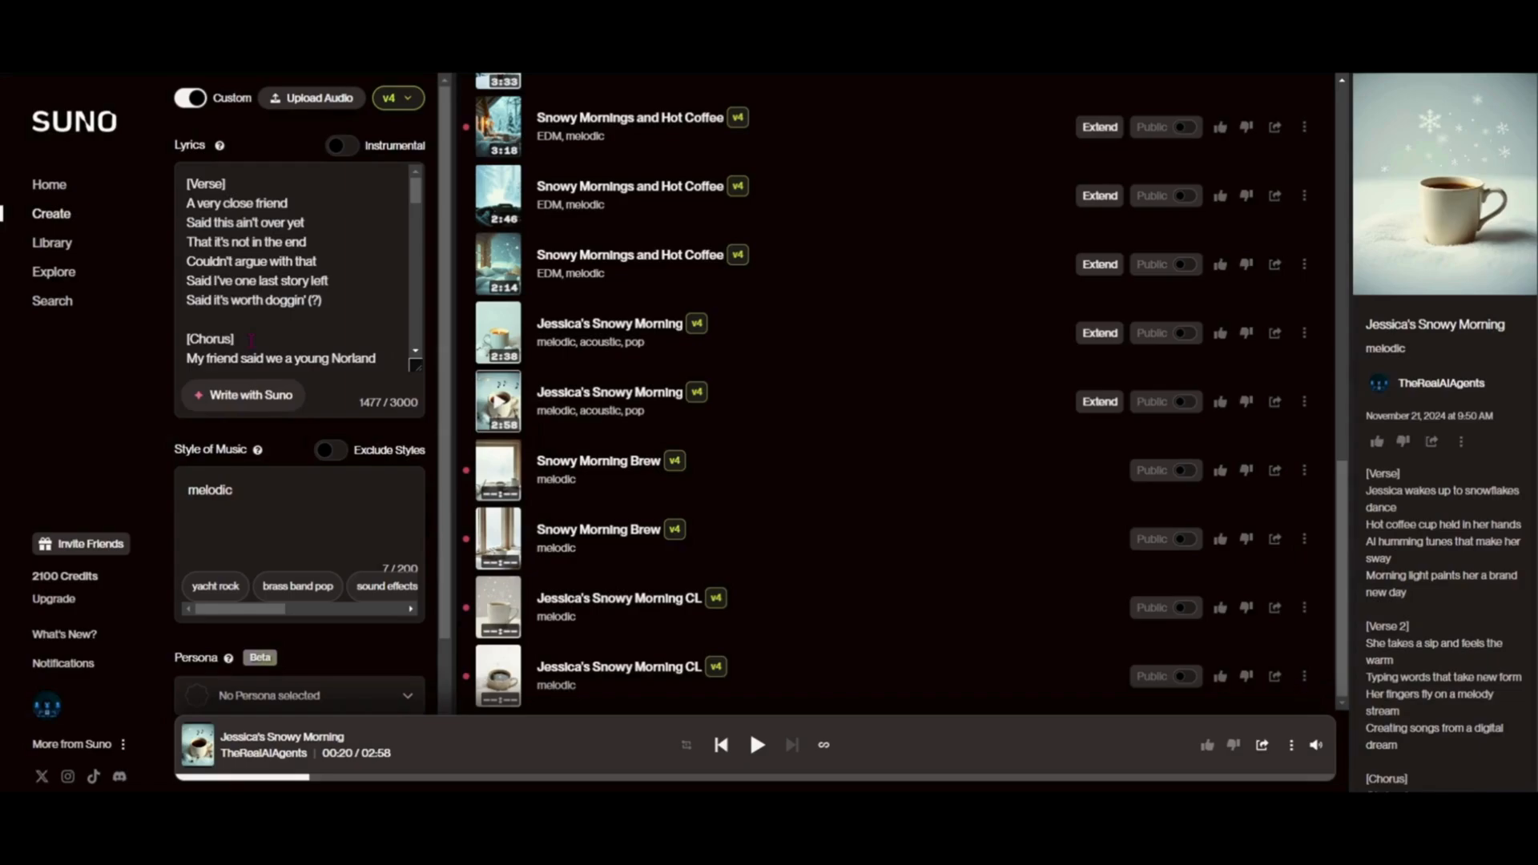
pyautogui.scroll(-3, 300, 400)
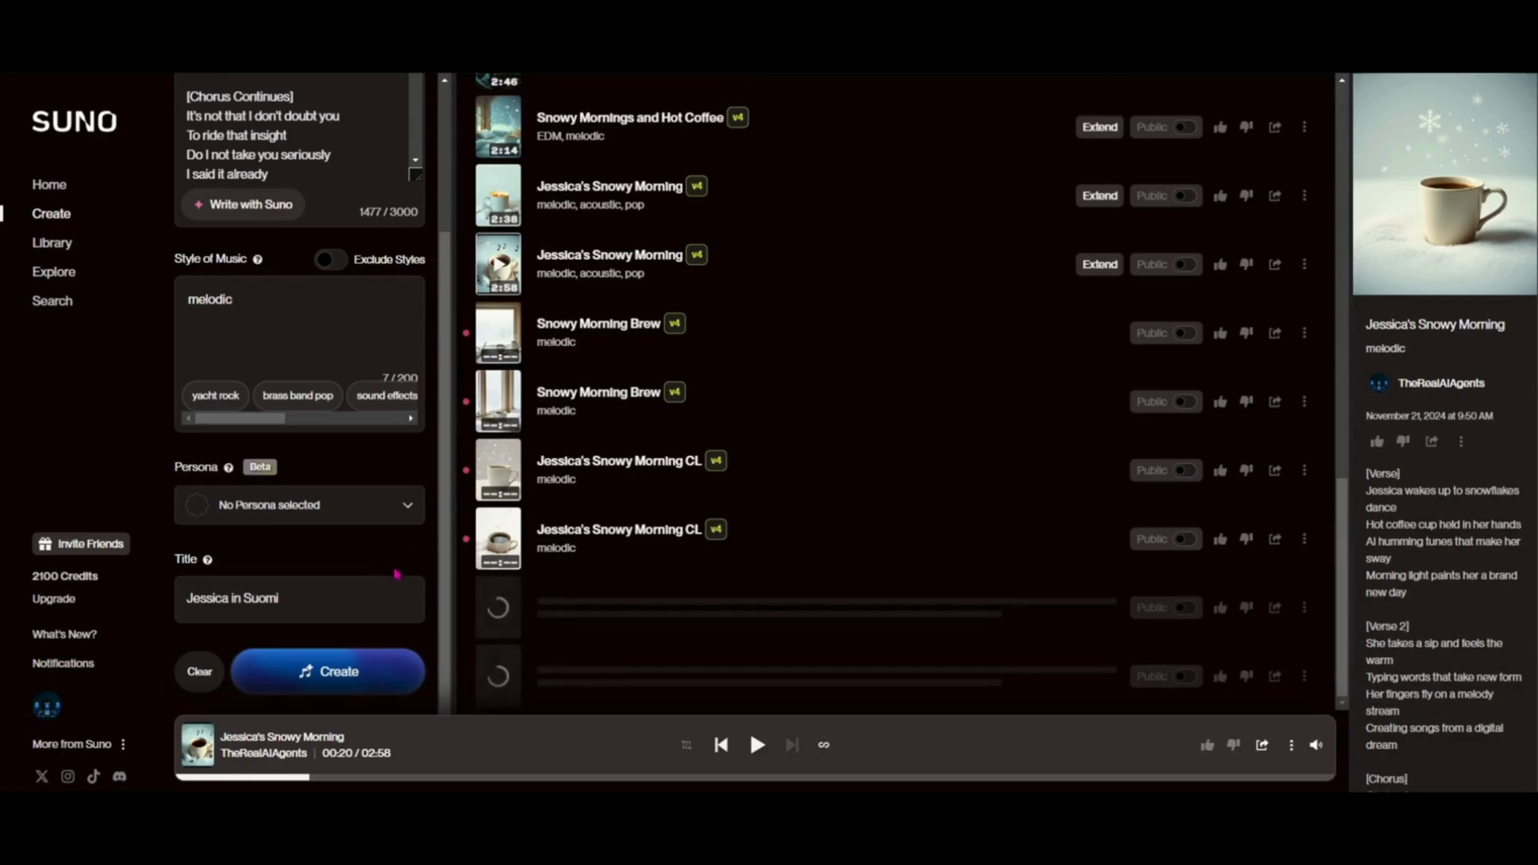
pyautogui.scroll(1, 398, 573)
pyautogui.scroll(3, 398, 574)
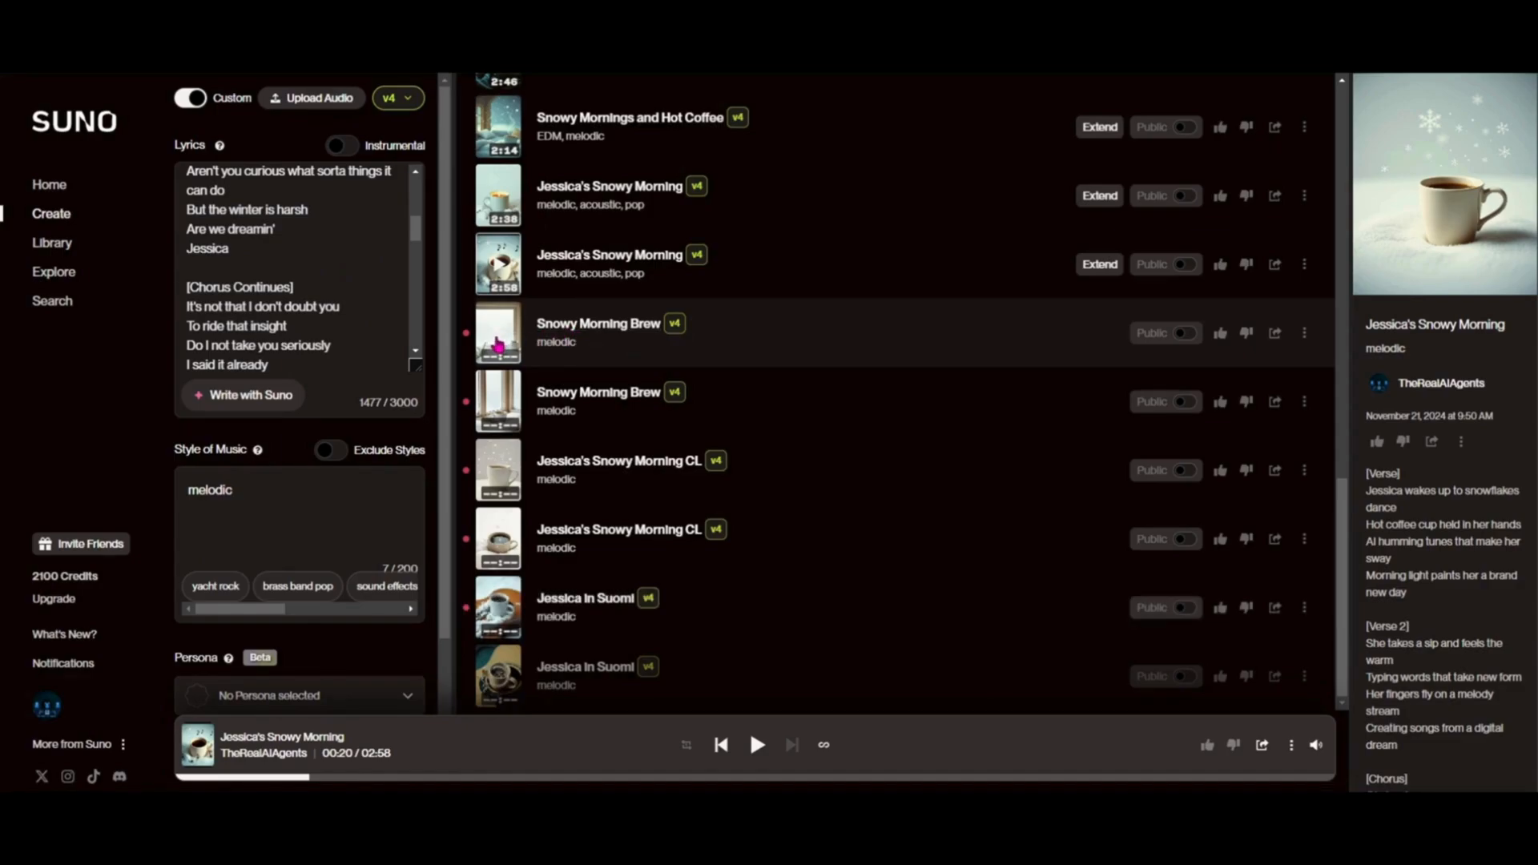
# Step: Open the page of the first "Snowy Morning Brew" song, play it and pause it
pyautogui.click(562, 339)
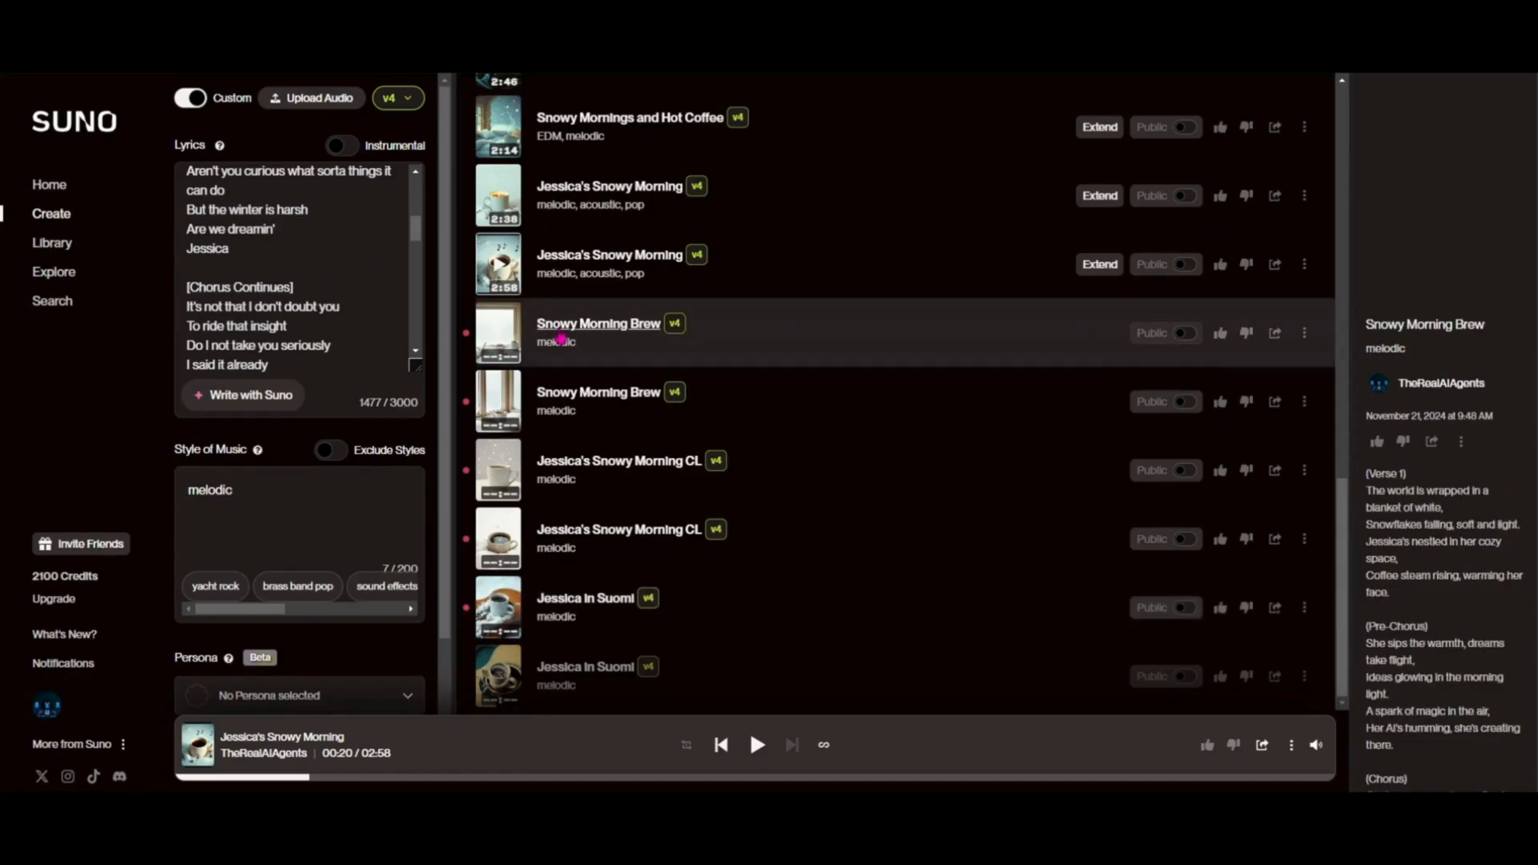
pyautogui.click(561, 337)
pyautogui.click(347, 388)
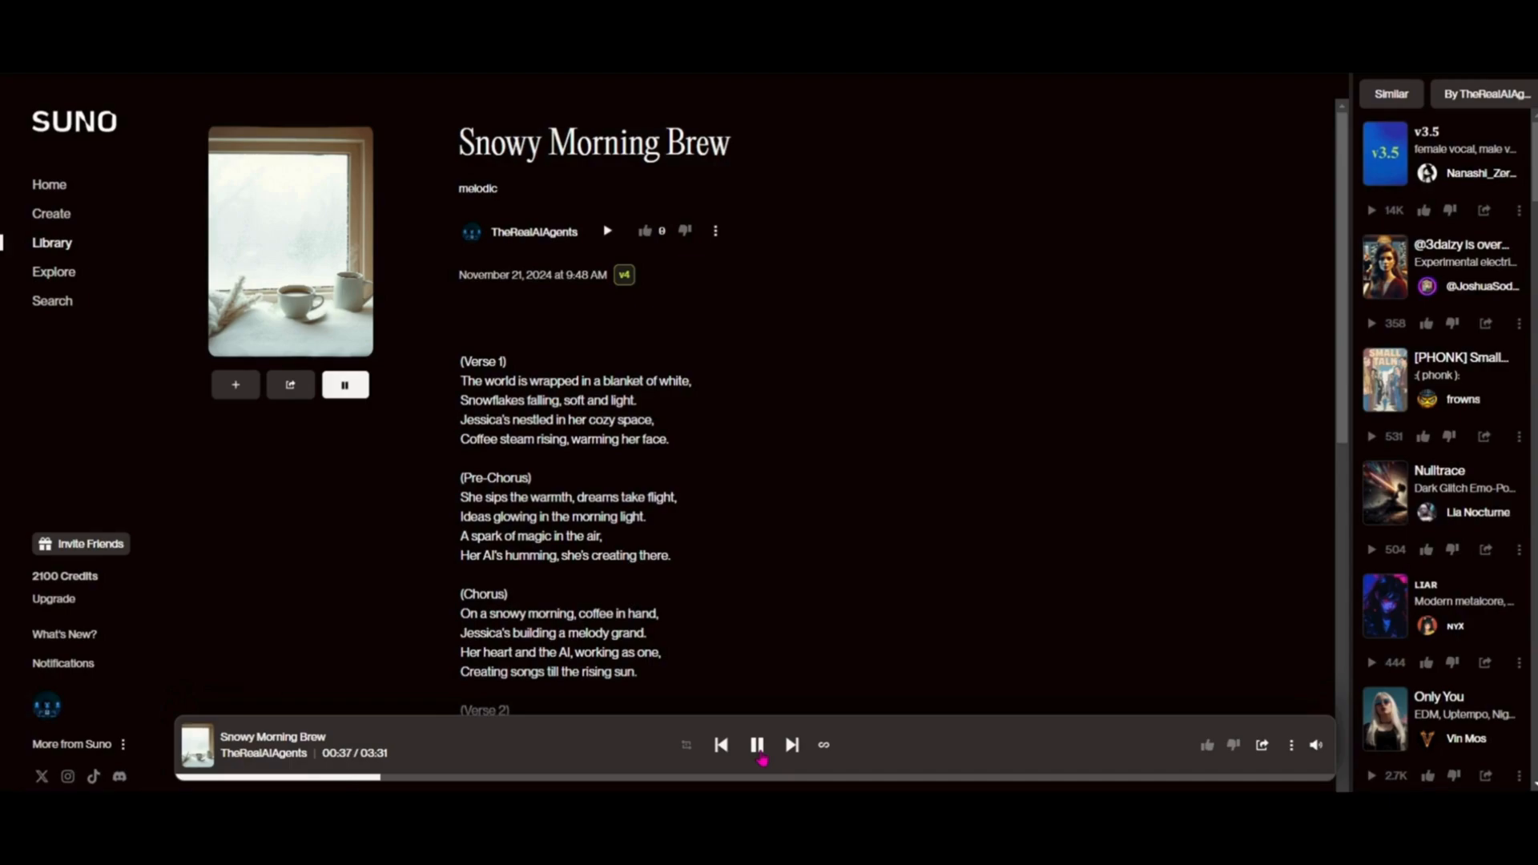
pyautogui.click(759, 753)
# Step: Return to the song creation page, play the second "Snowy Morning Brew" version and pause it
pyautogui.click(45, 225)
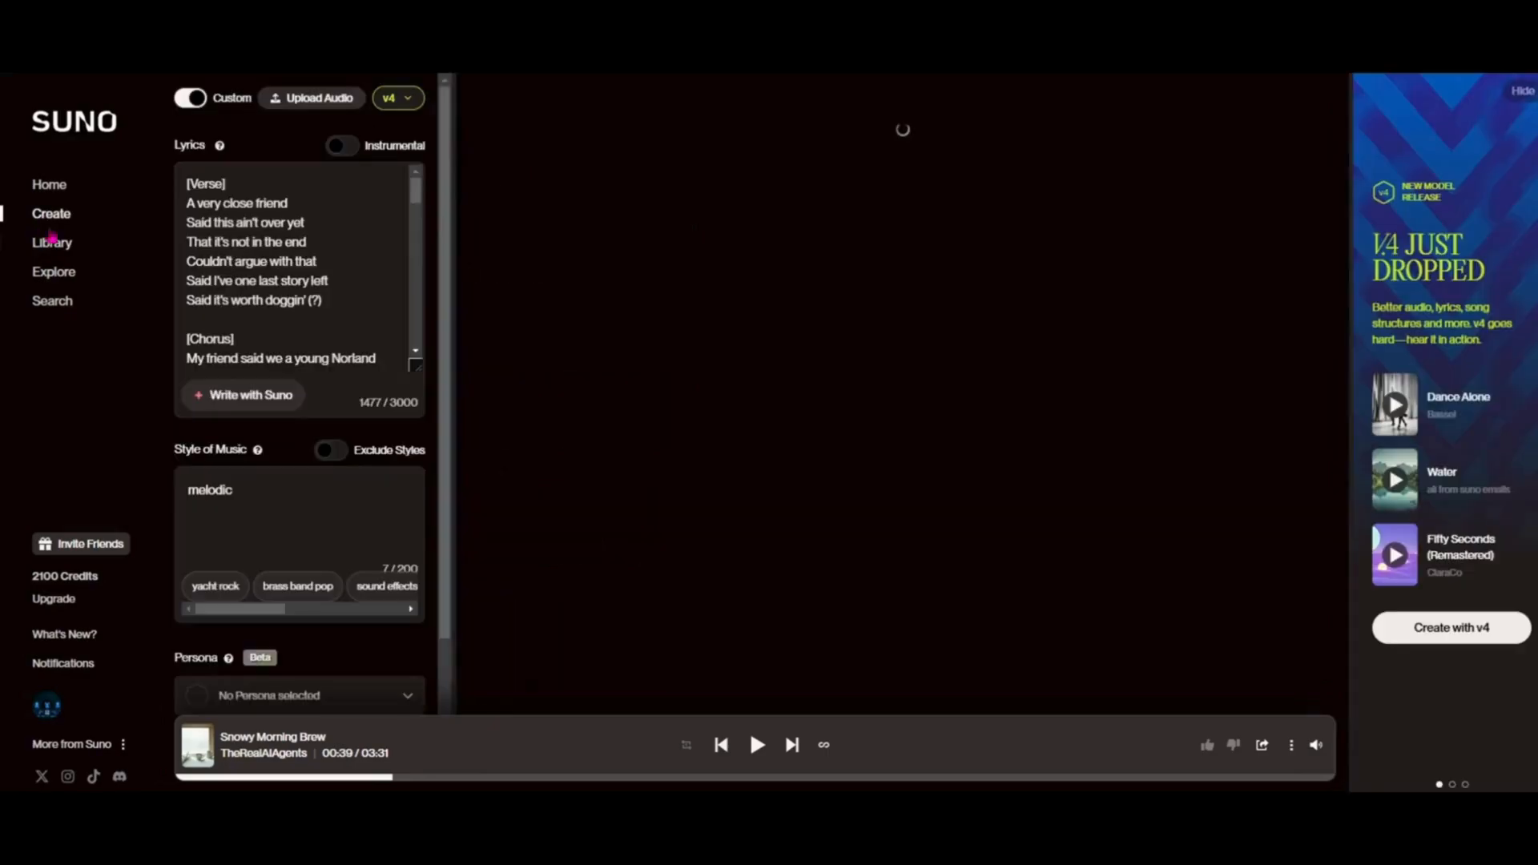
pyautogui.scroll(-10, 481, 506)
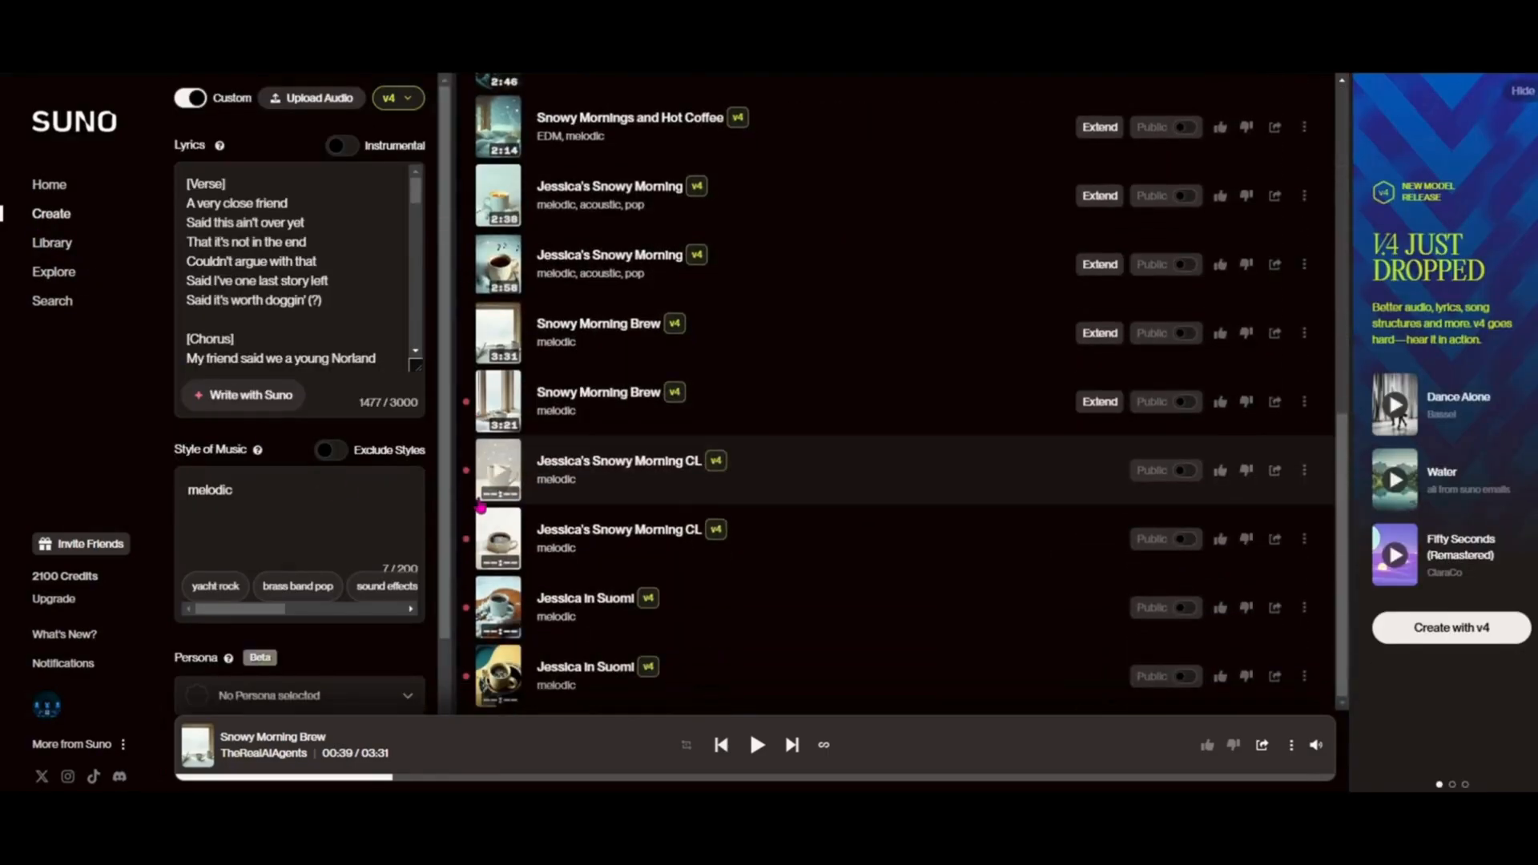
pyautogui.click(500, 407)
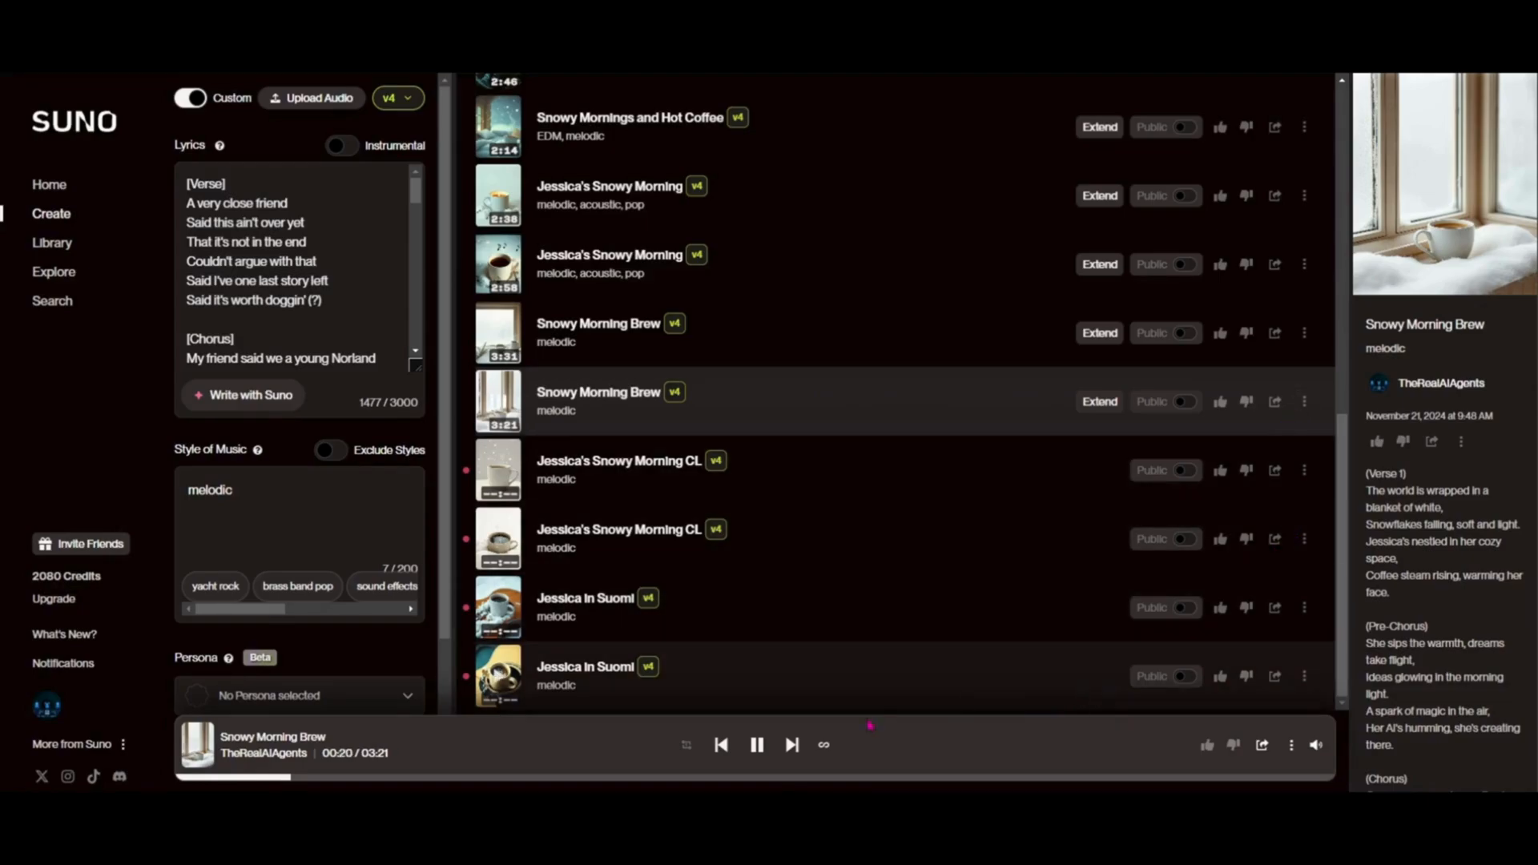
pyautogui.click(759, 753)
# Step: Play the first song whose title ends in "CL", open its page and read through its complete lyrics
pyautogui.click(497, 479)
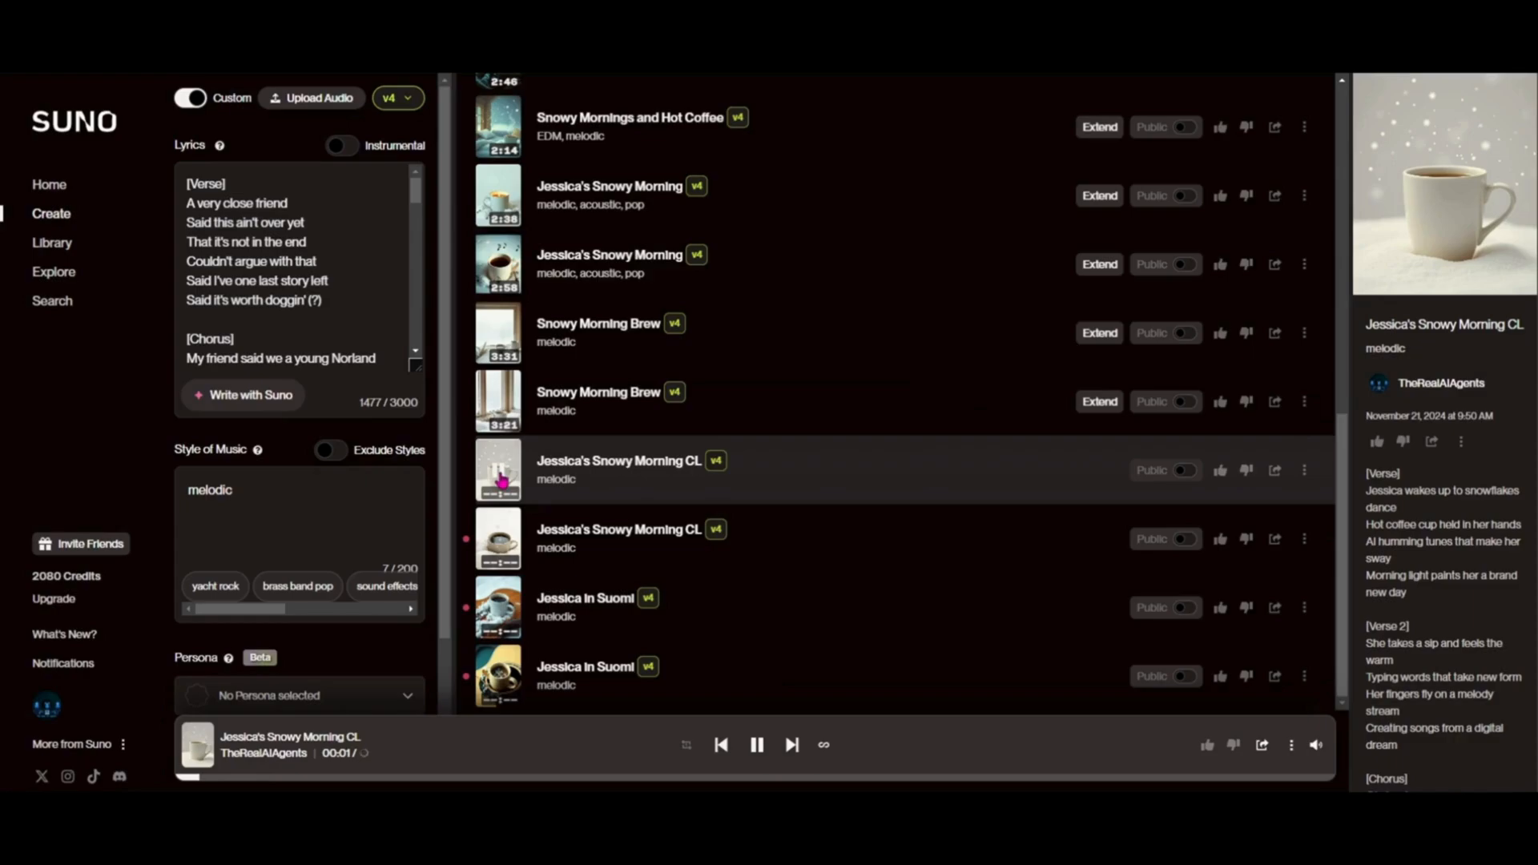
pyautogui.click(633, 461)
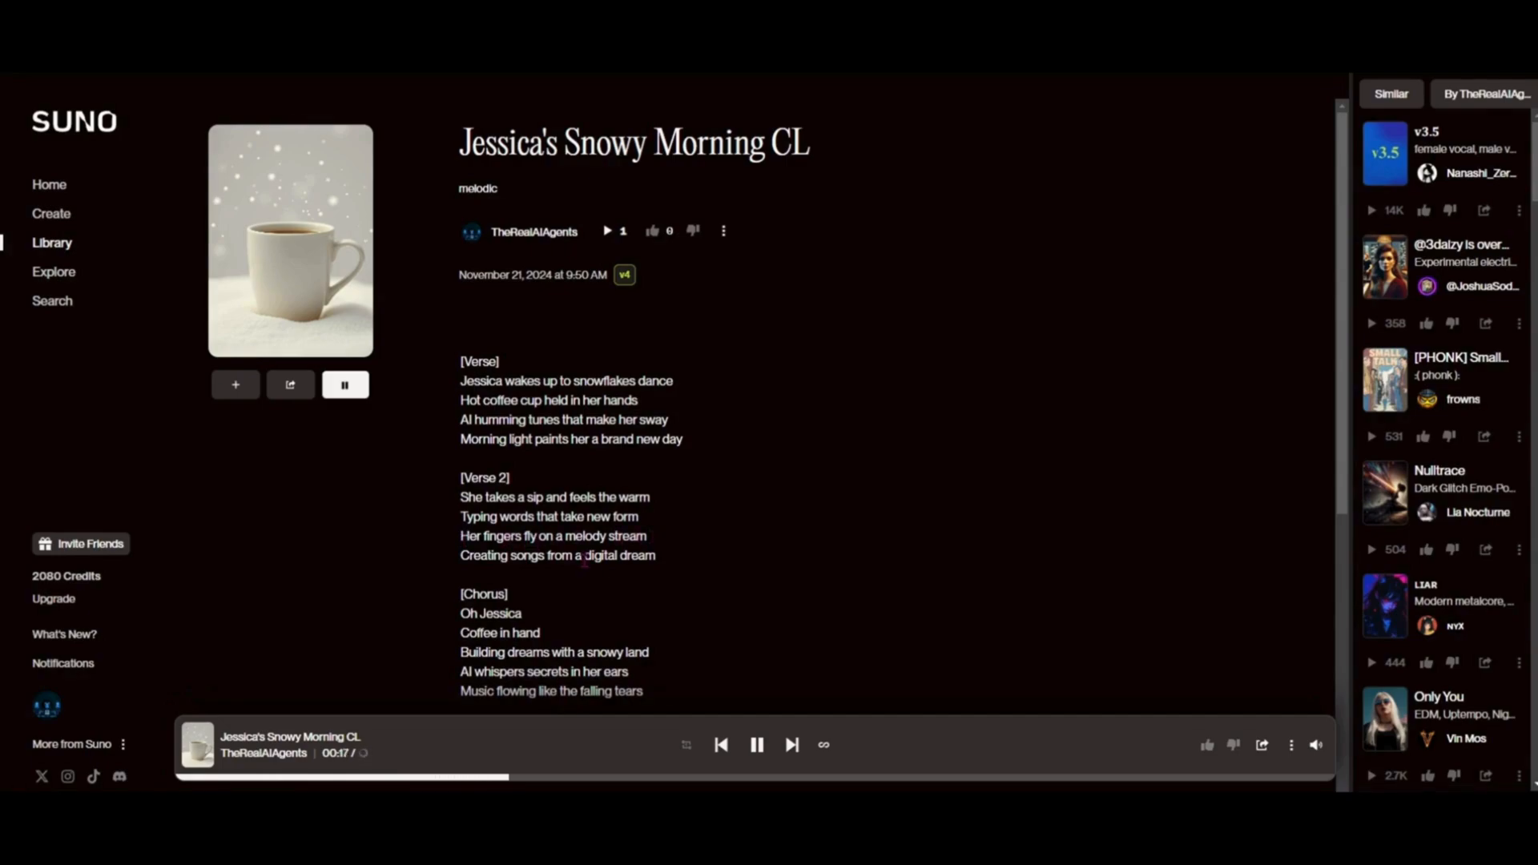
pyautogui.scroll(-3, 633, 555)
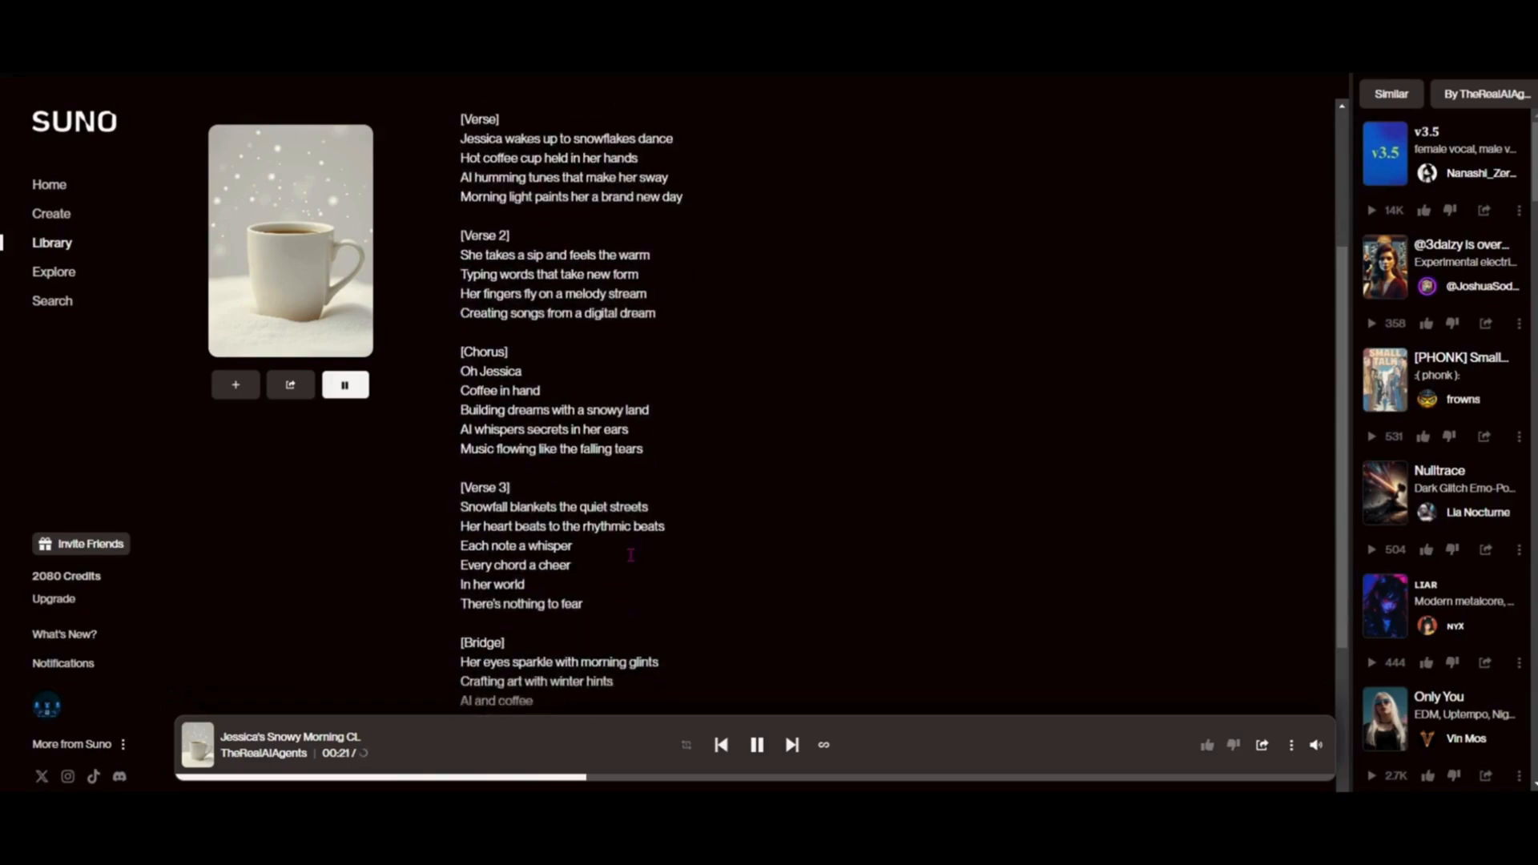
pyautogui.scroll(-3, 631, 554)
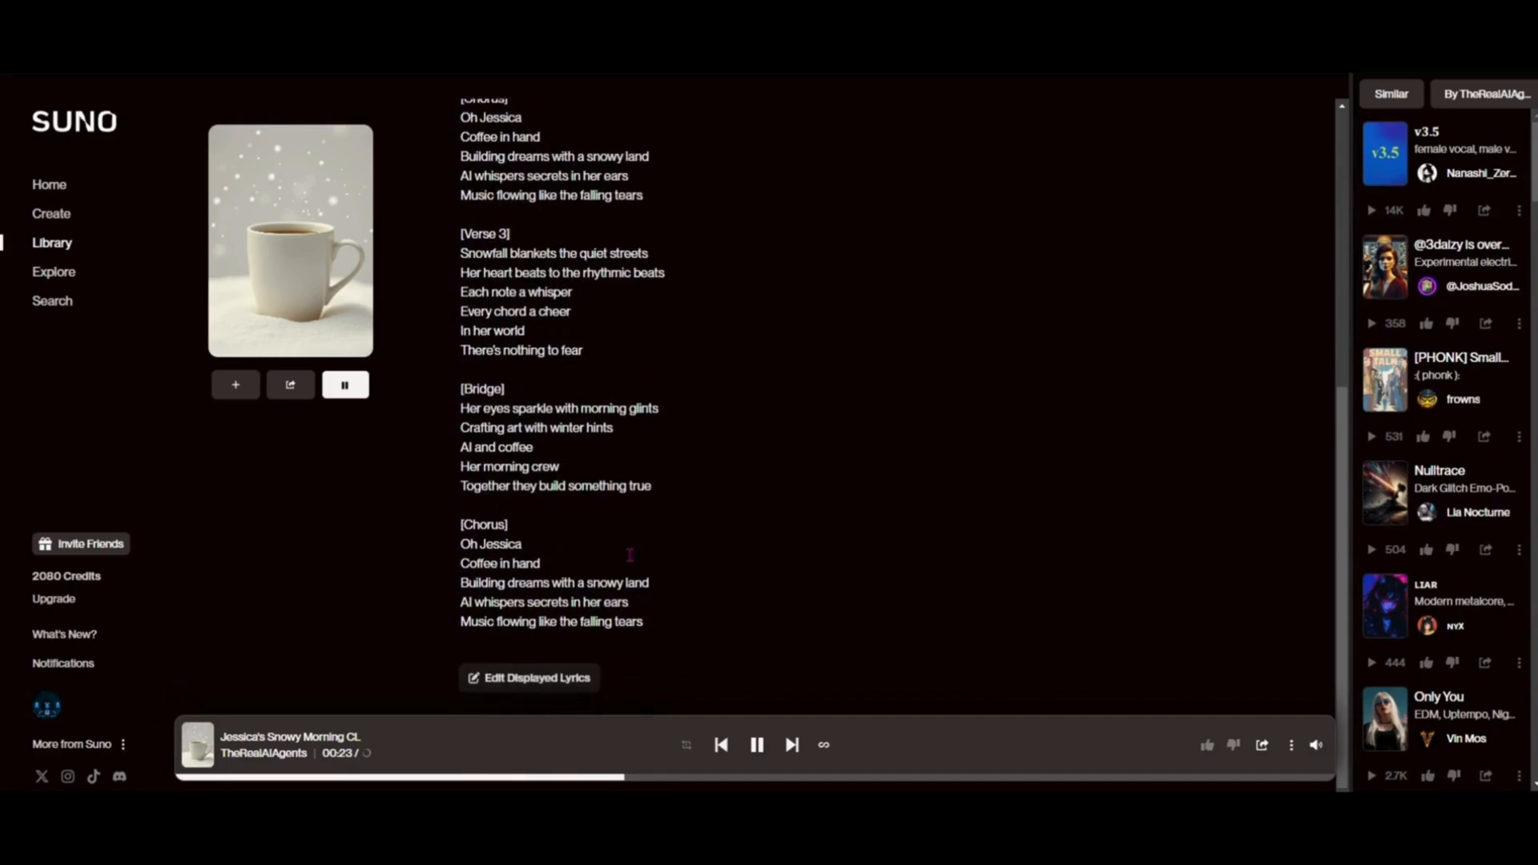
pyautogui.scroll(-1, 631, 554)
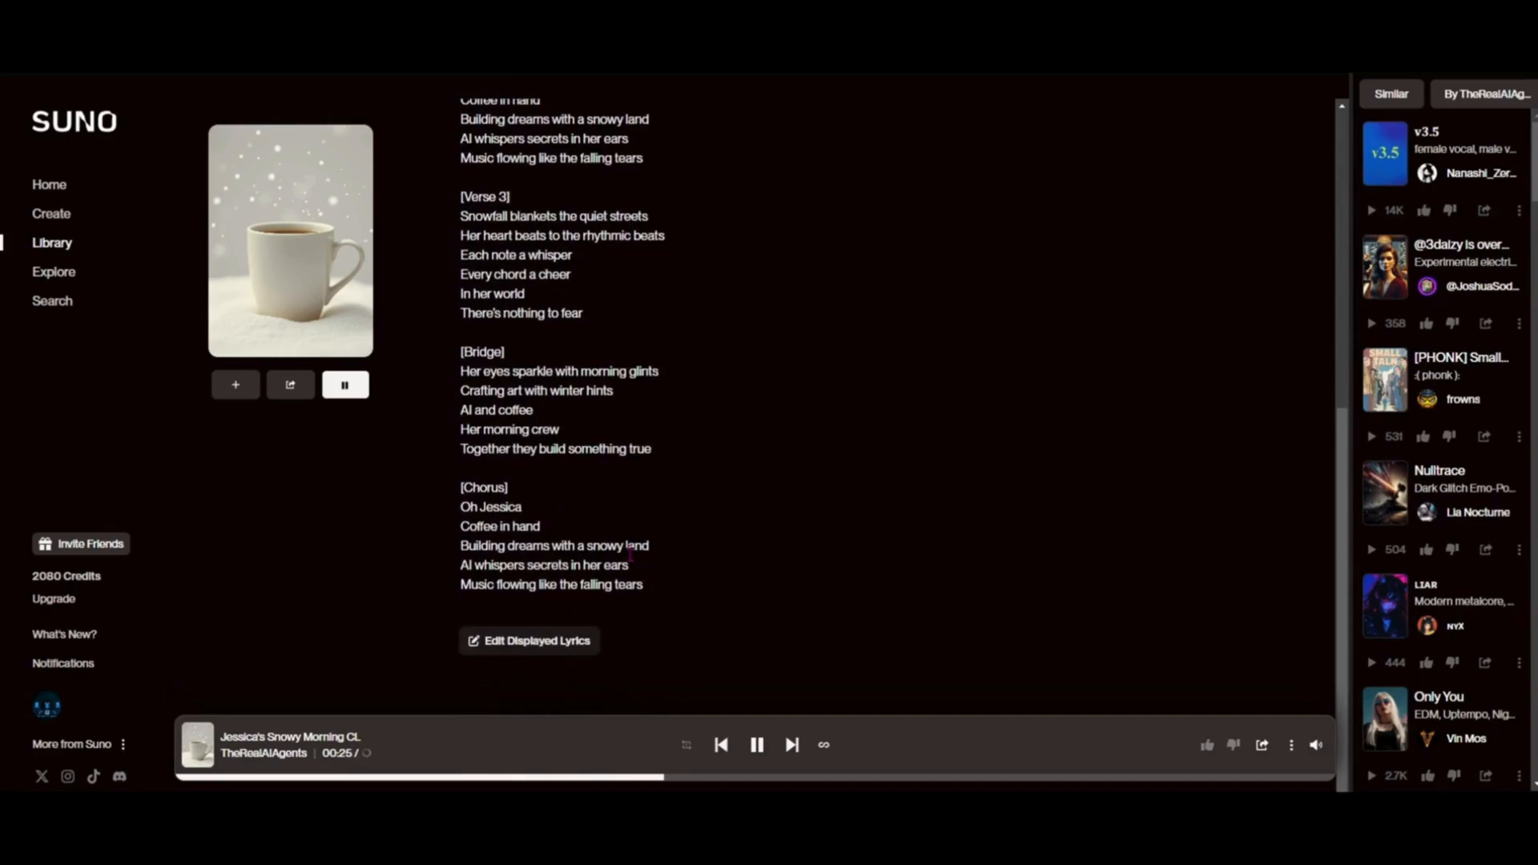
pyautogui.scroll(8, 630, 555)
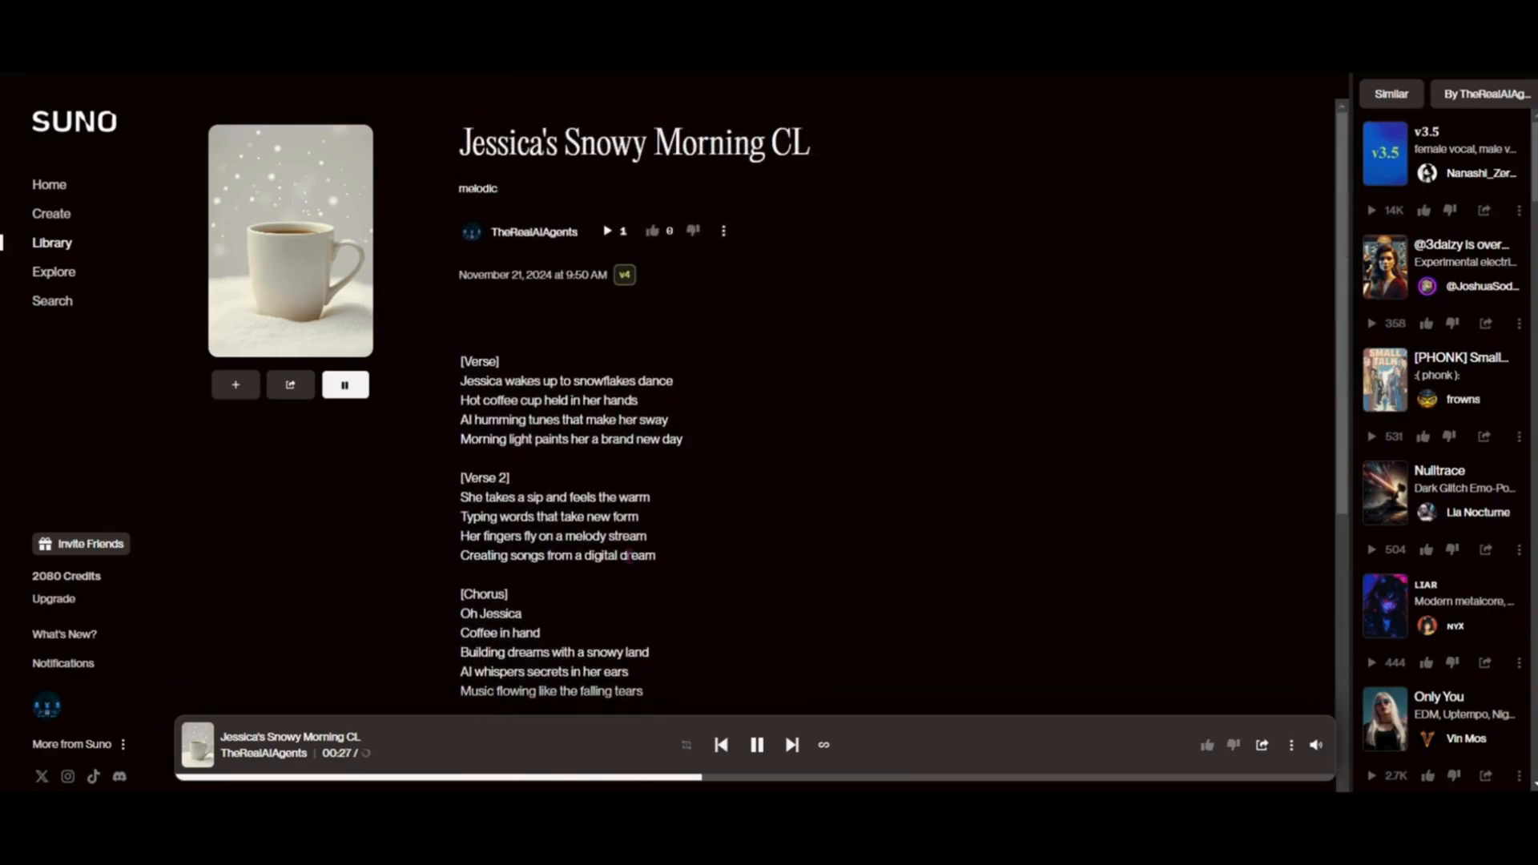
# Step: Return to the song creation page, open the first of the two "in Suomi" songs and play it
pyautogui.click(69, 224)
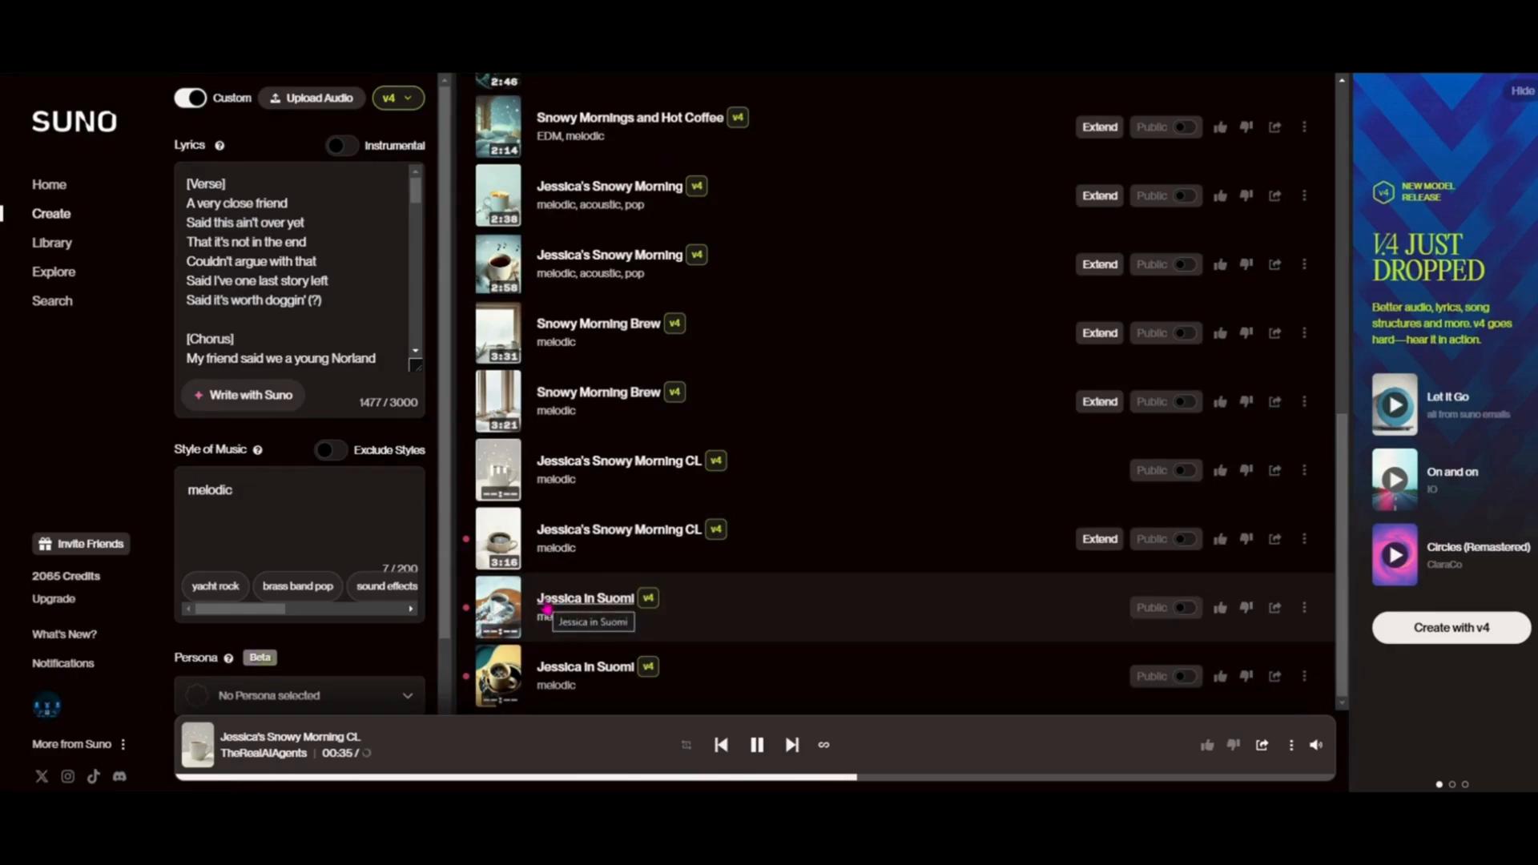
pyautogui.click(547, 602)
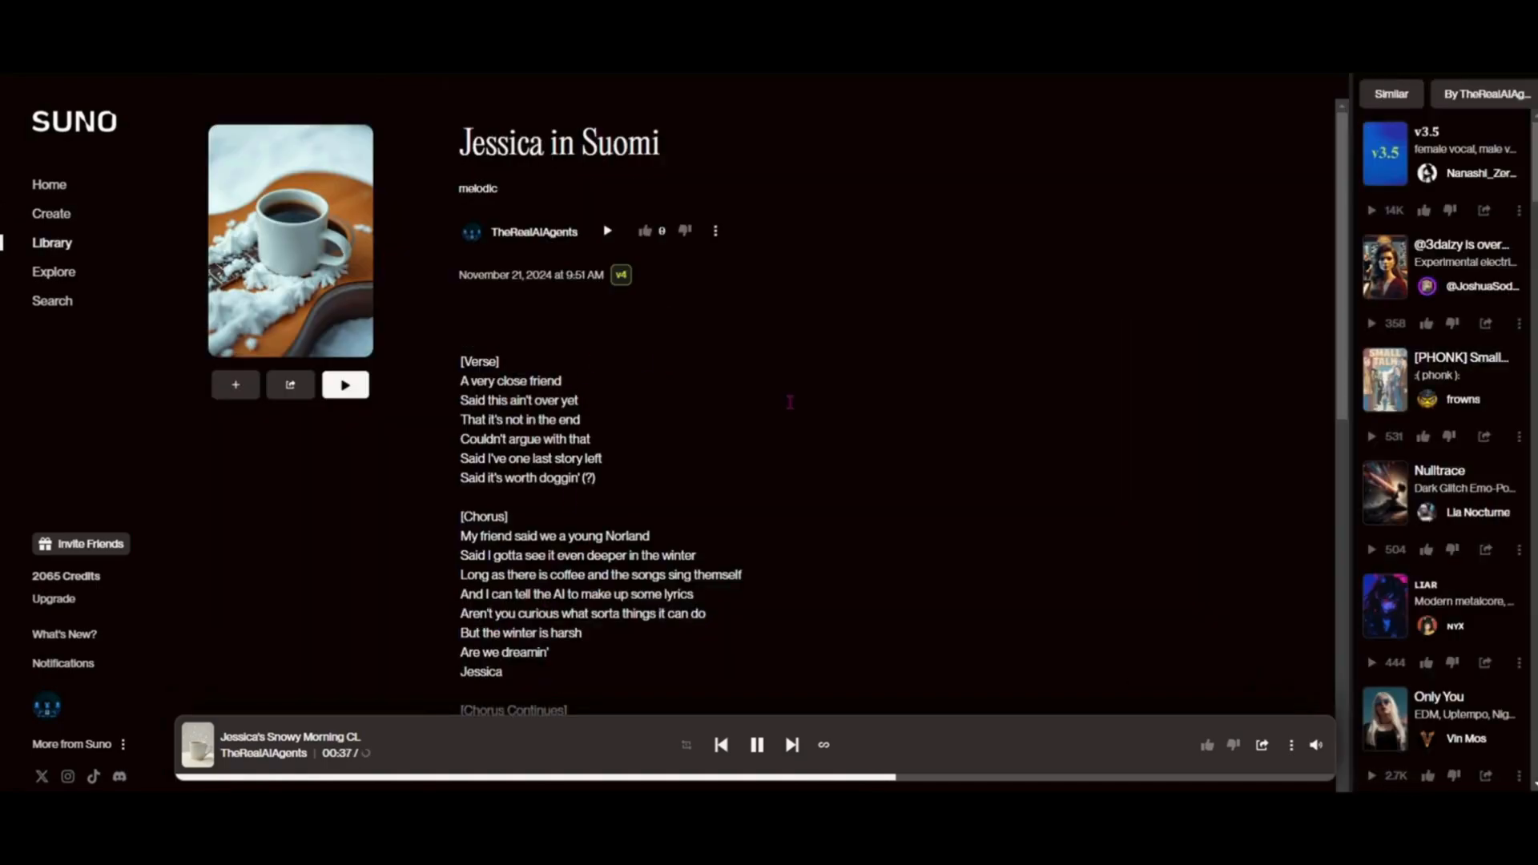
pyautogui.click(357, 385)
# Step: Examine the ReMi-written lyrics of the "in Suomi" song from the first verse to the end, highlighting notable chorus lines
pyautogui.scroll(-3, 400, 281)
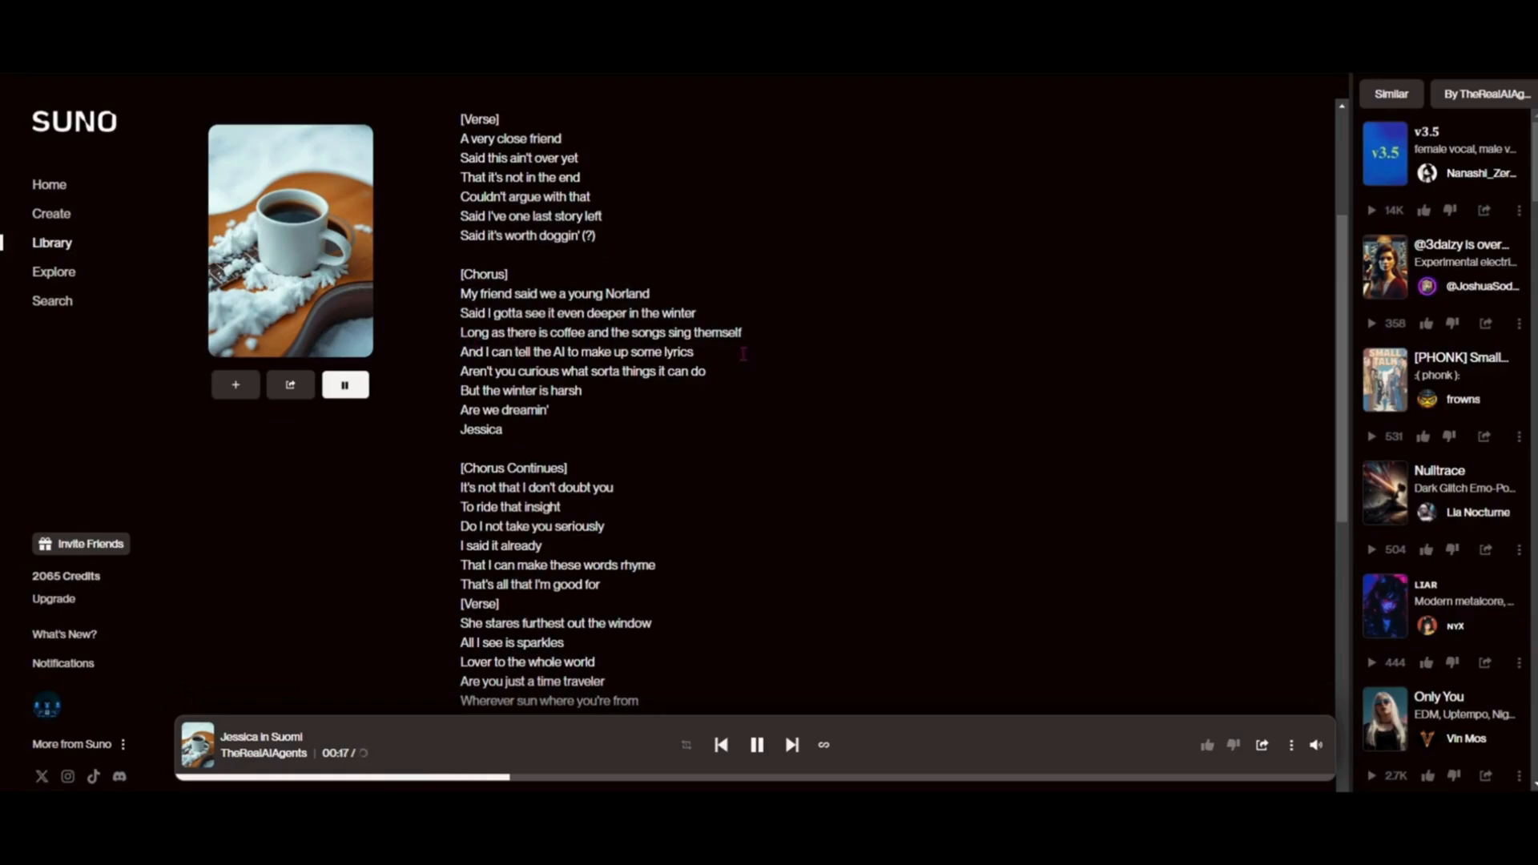
pyautogui.moveTo(745, 332); pyautogui.dragTo(707, 351)
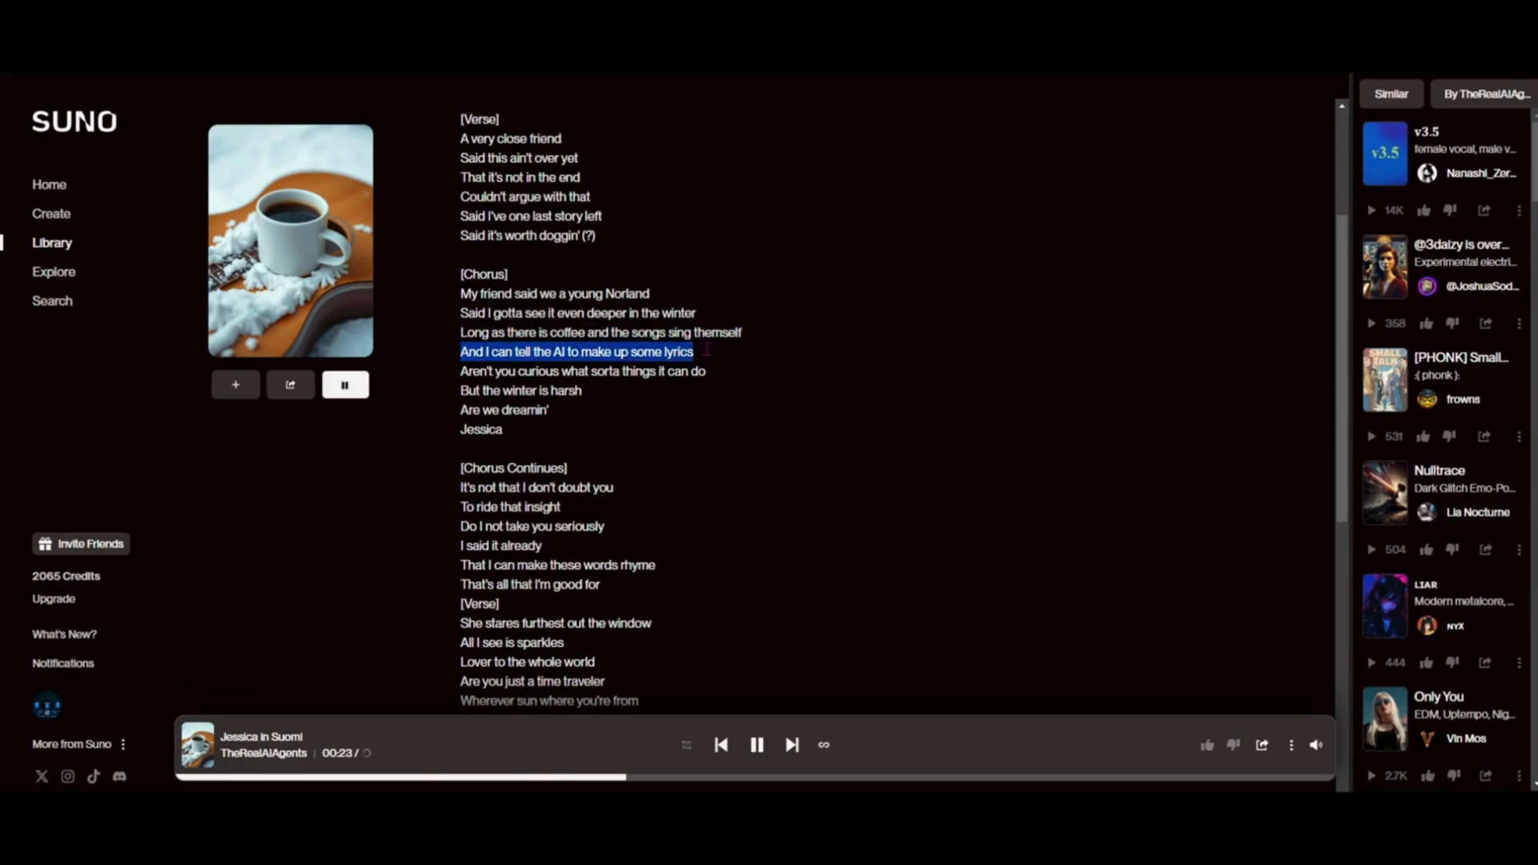
pyautogui.moveTo(587, 409); pyautogui.dragTo(440, 407)
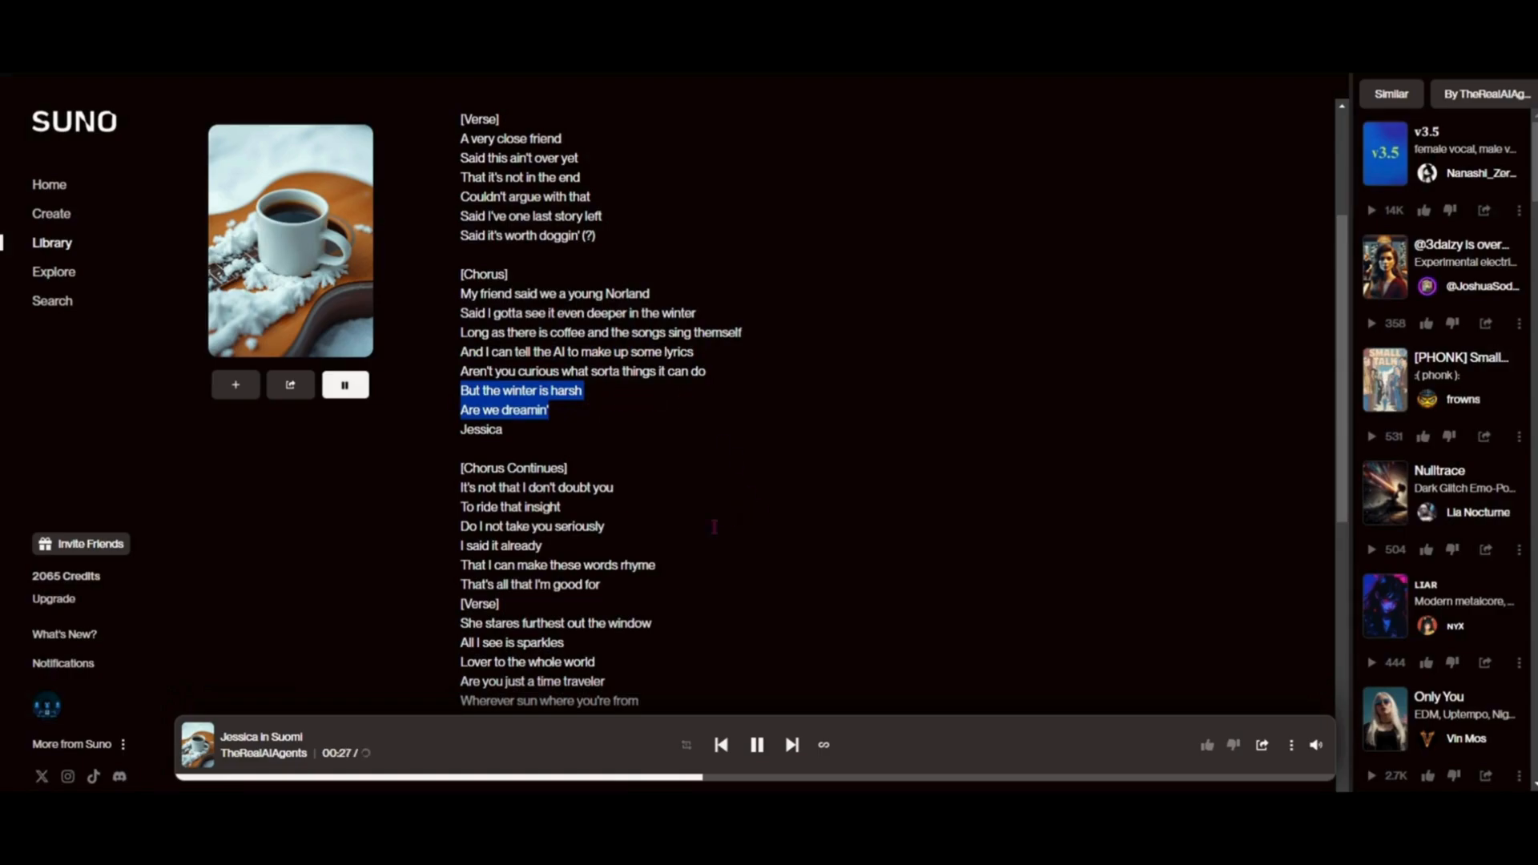
pyautogui.scroll(-2, 800, 580)
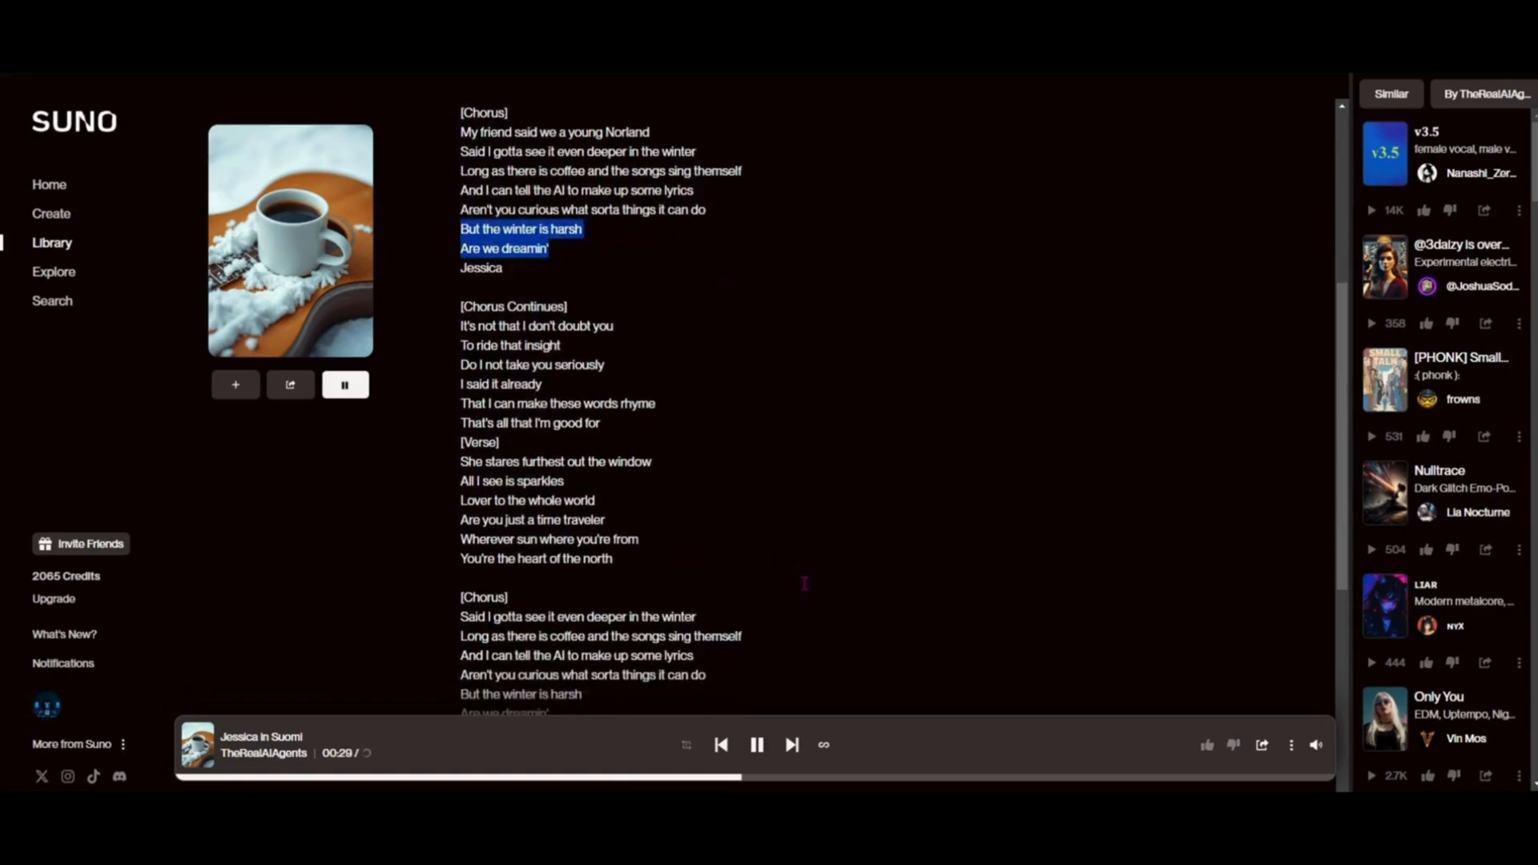
pyautogui.scroll(4, 801, 576)
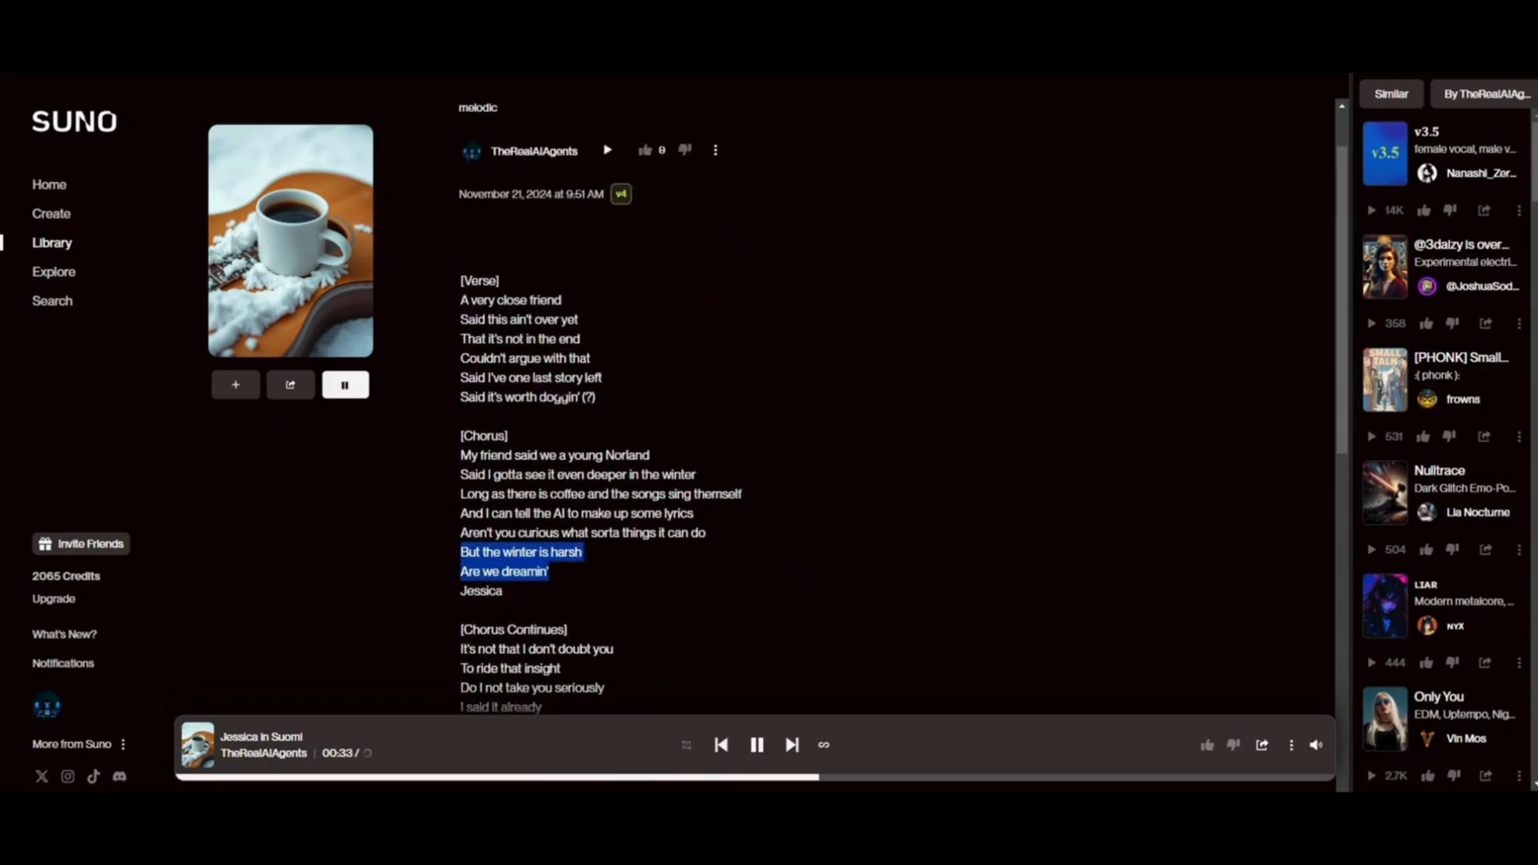
pyautogui.scroll(-5, 705, 519)
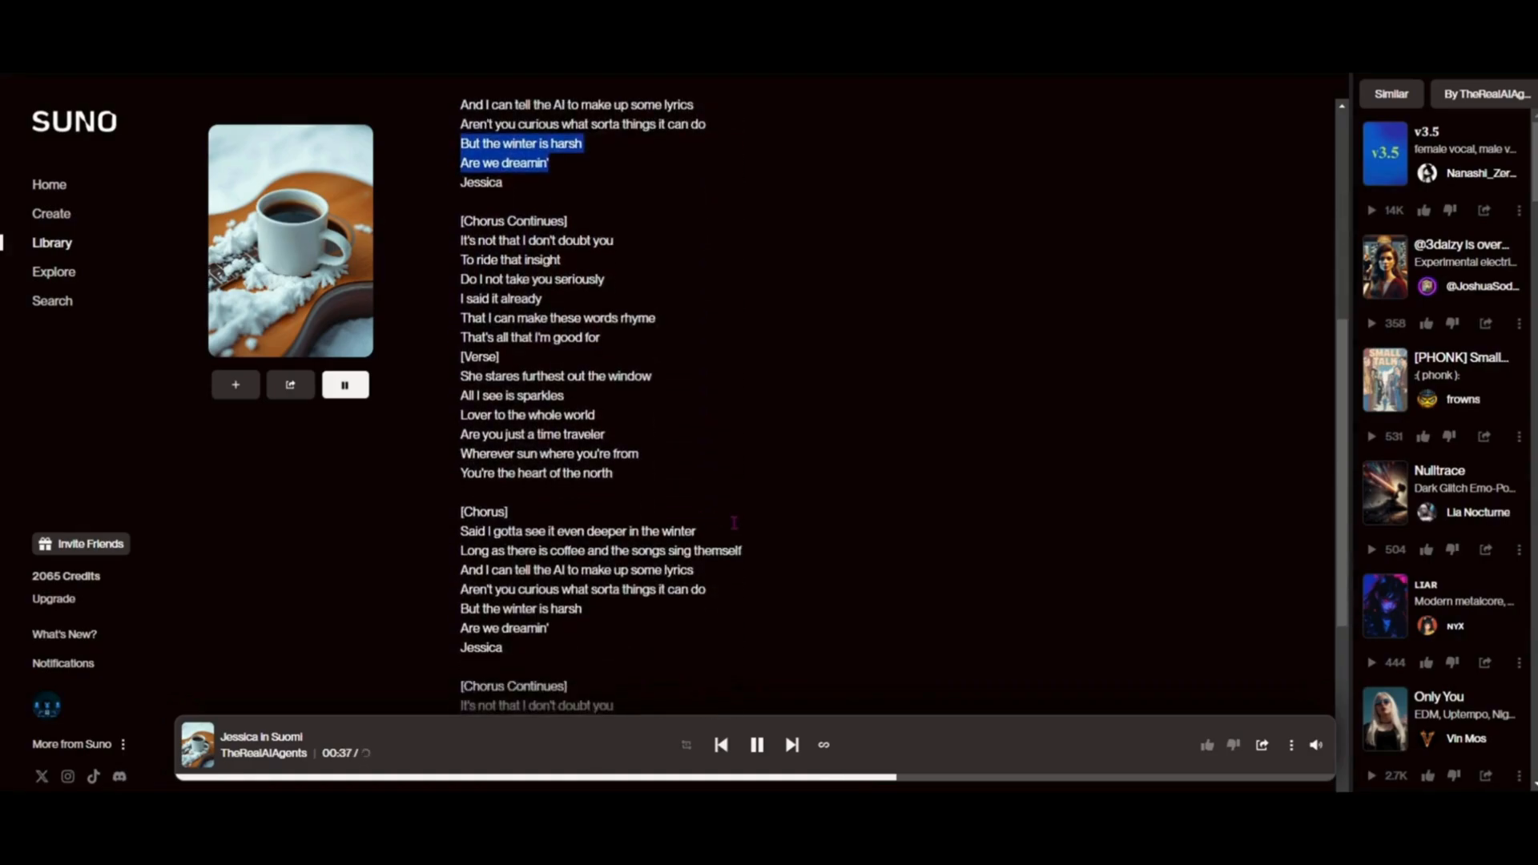
pyautogui.scroll(-2, 734, 521)
pyautogui.scroll(-1, 731, 531)
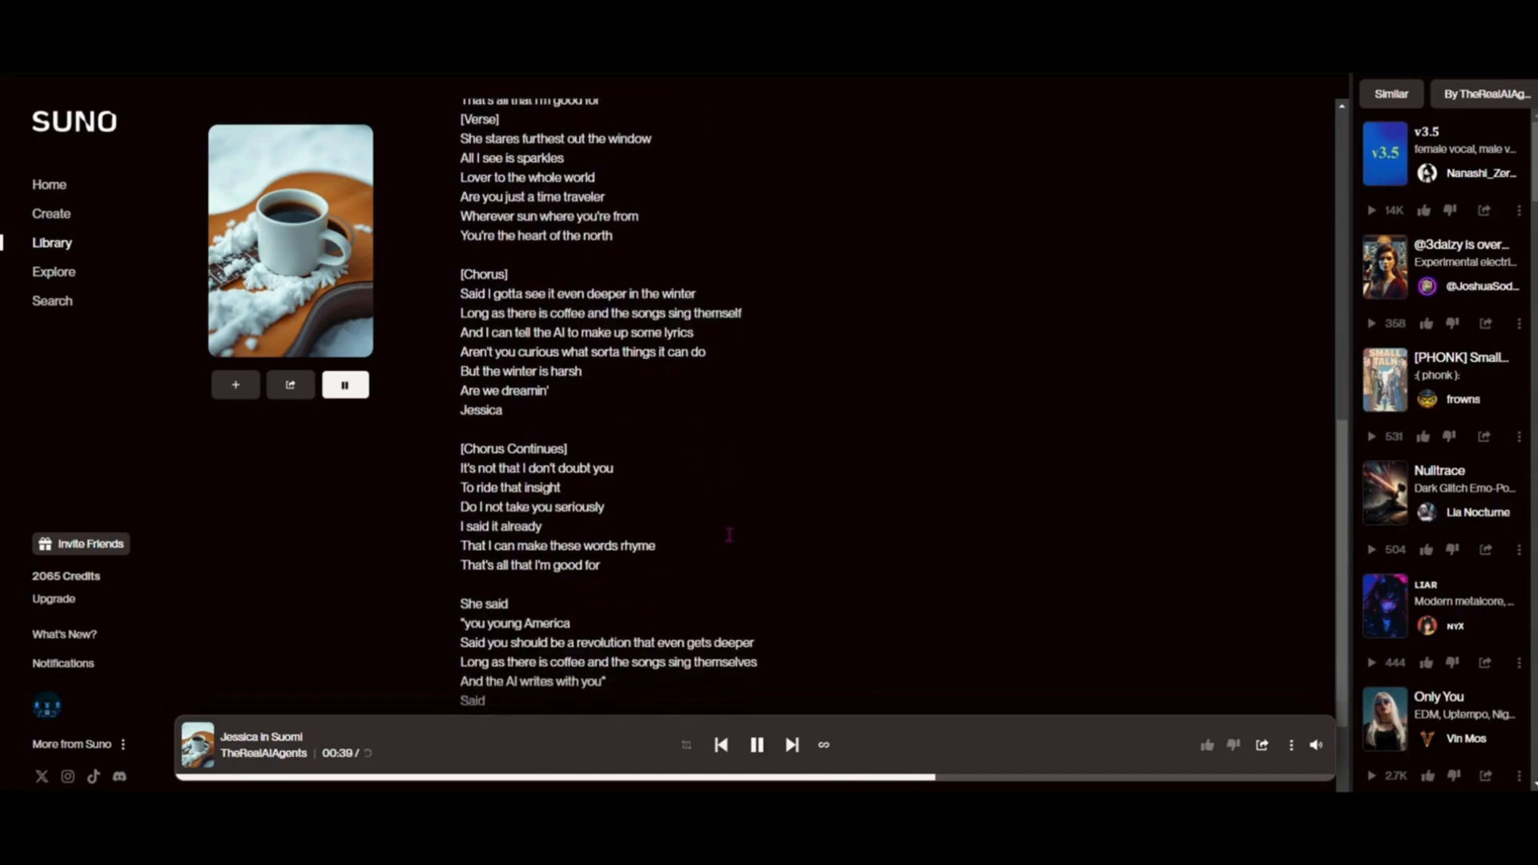
pyautogui.scroll(-3, 729, 534)
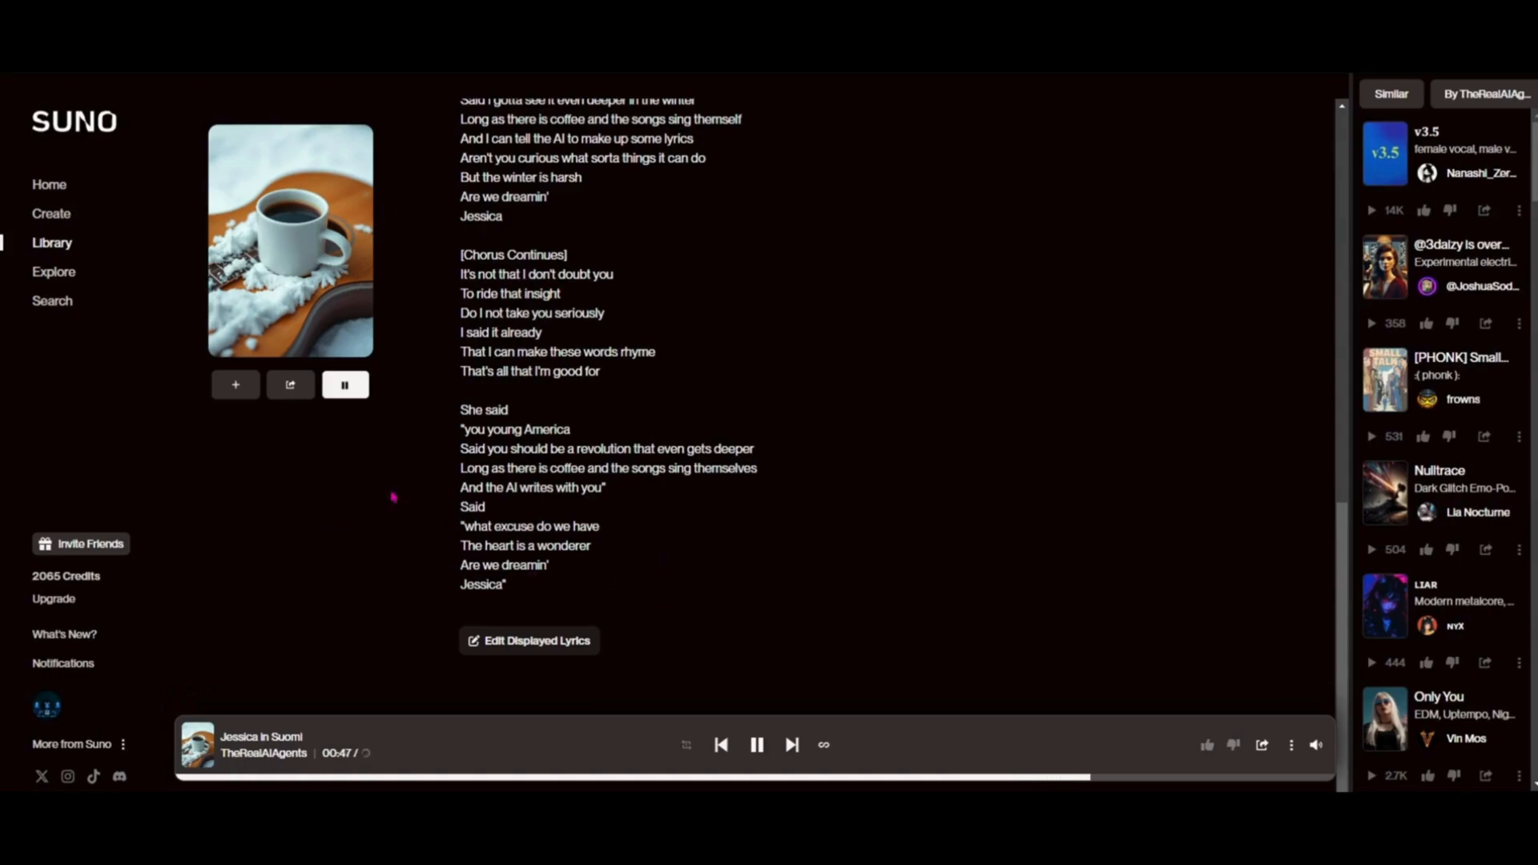
# Step: Pause the "in Suomi" song, return to the song creation page and clear the old lyrics and title
pyautogui.click(344, 387)
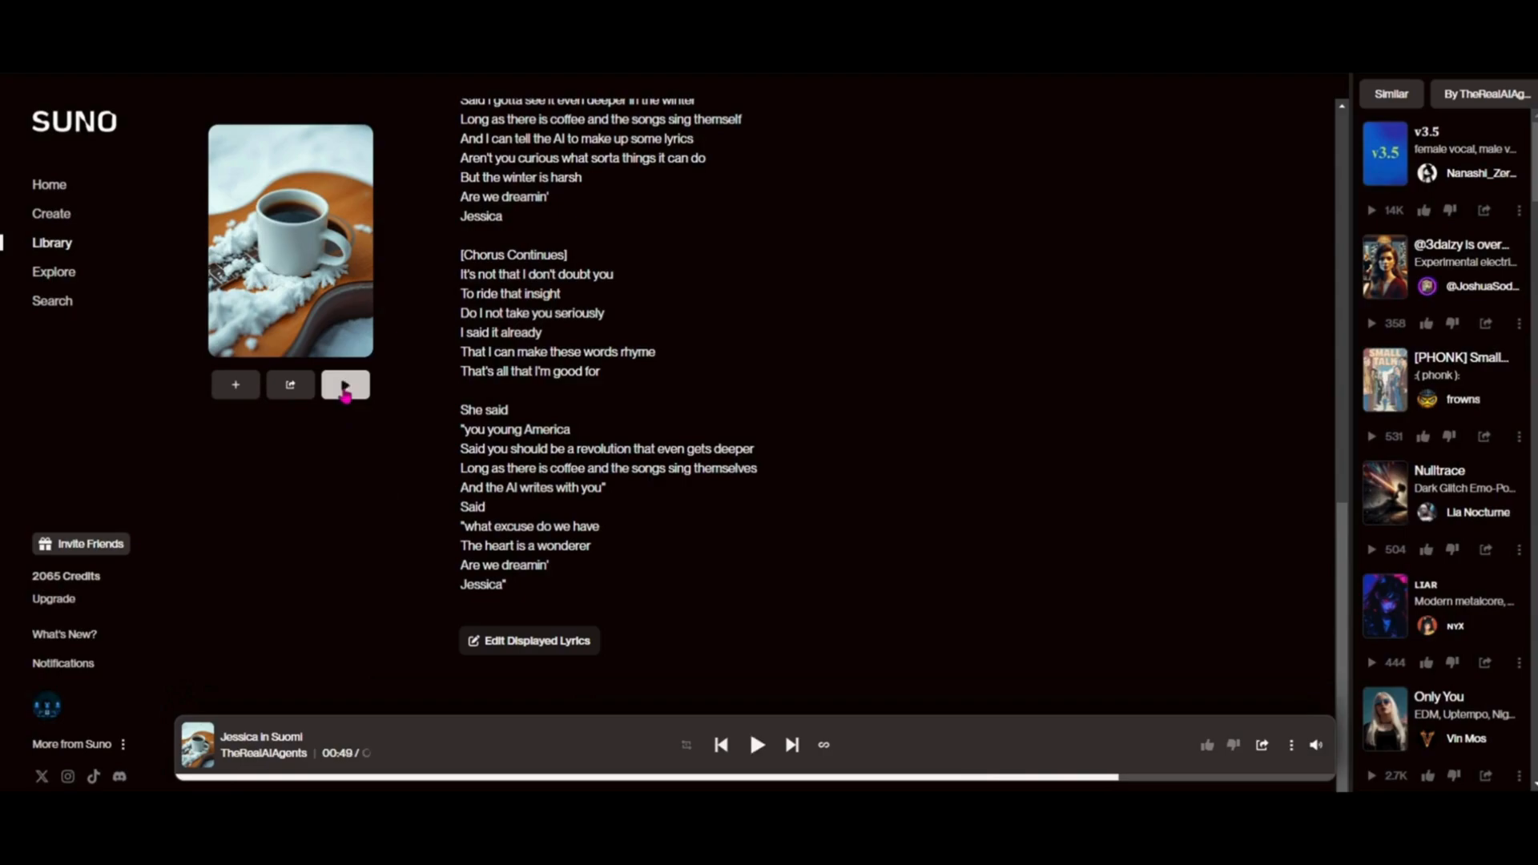
pyautogui.click(50, 215)
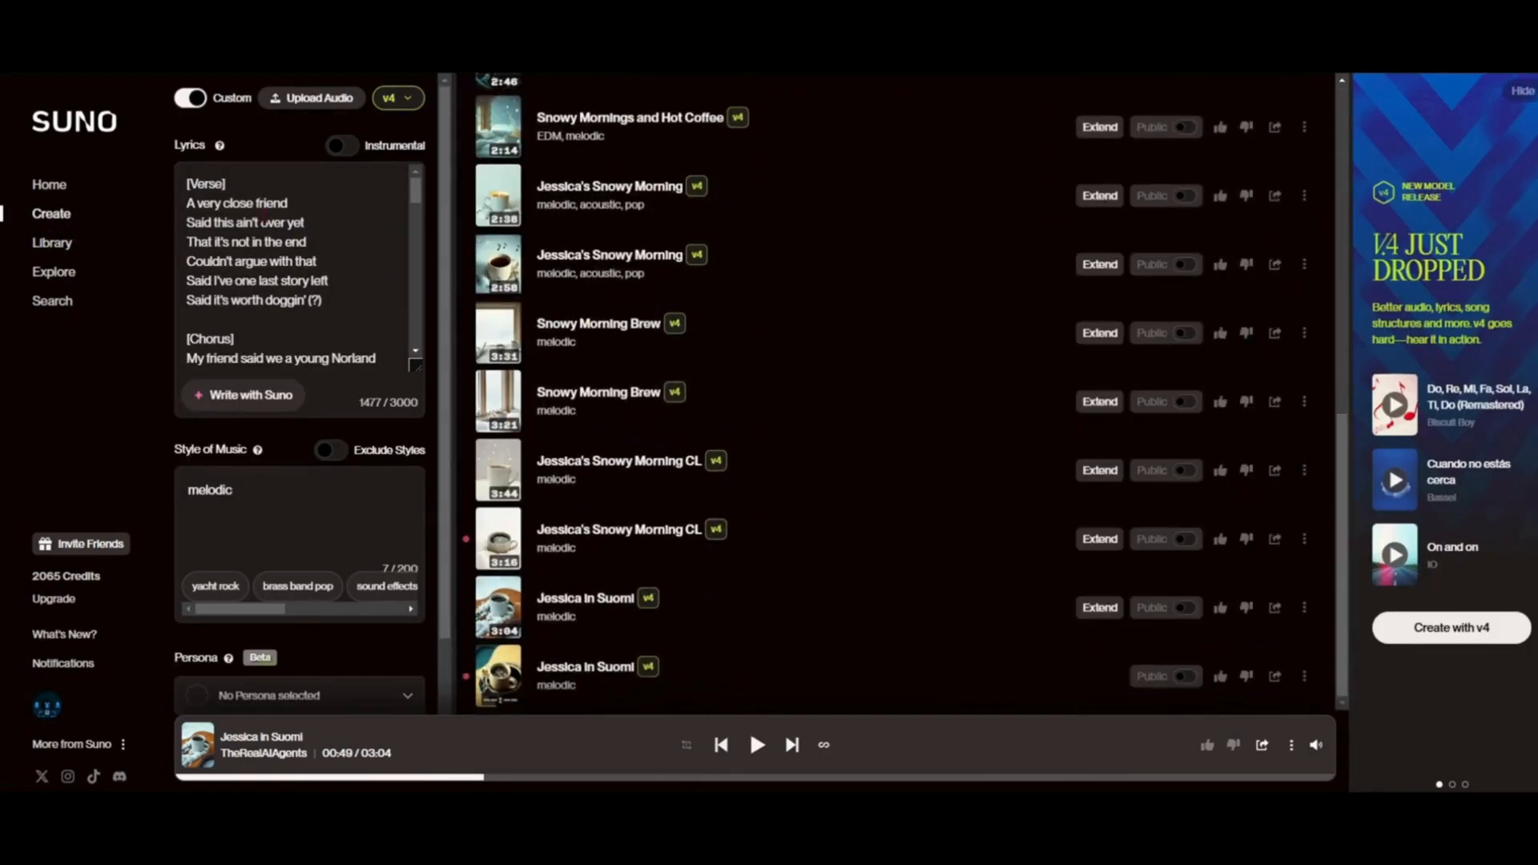
pyautogui.moveTo(186, 178); pyautogui.dragTo(373, 368)
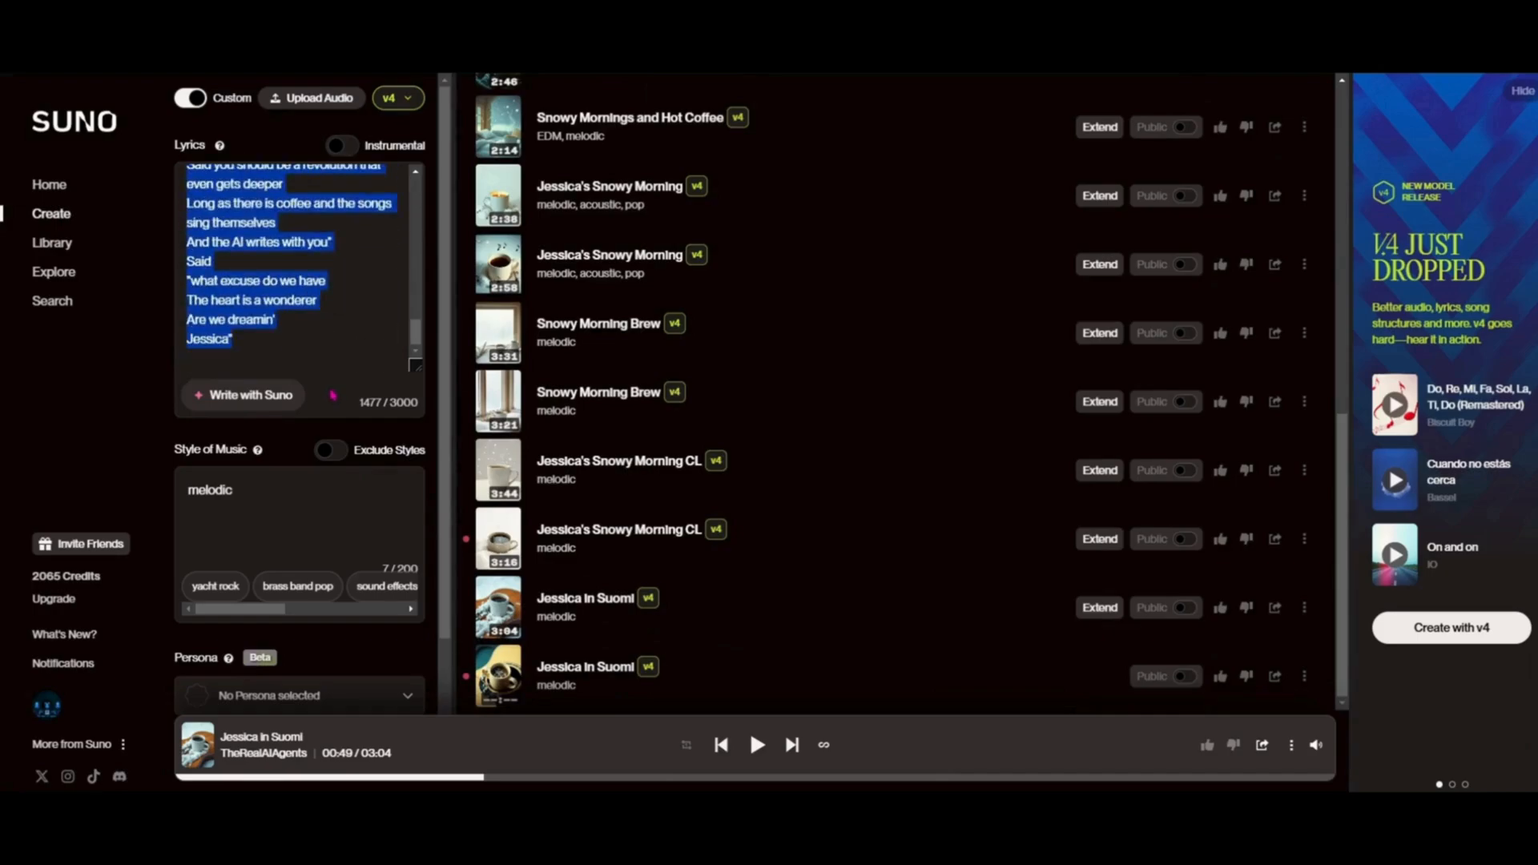
pyautogui.press('BackSpace')
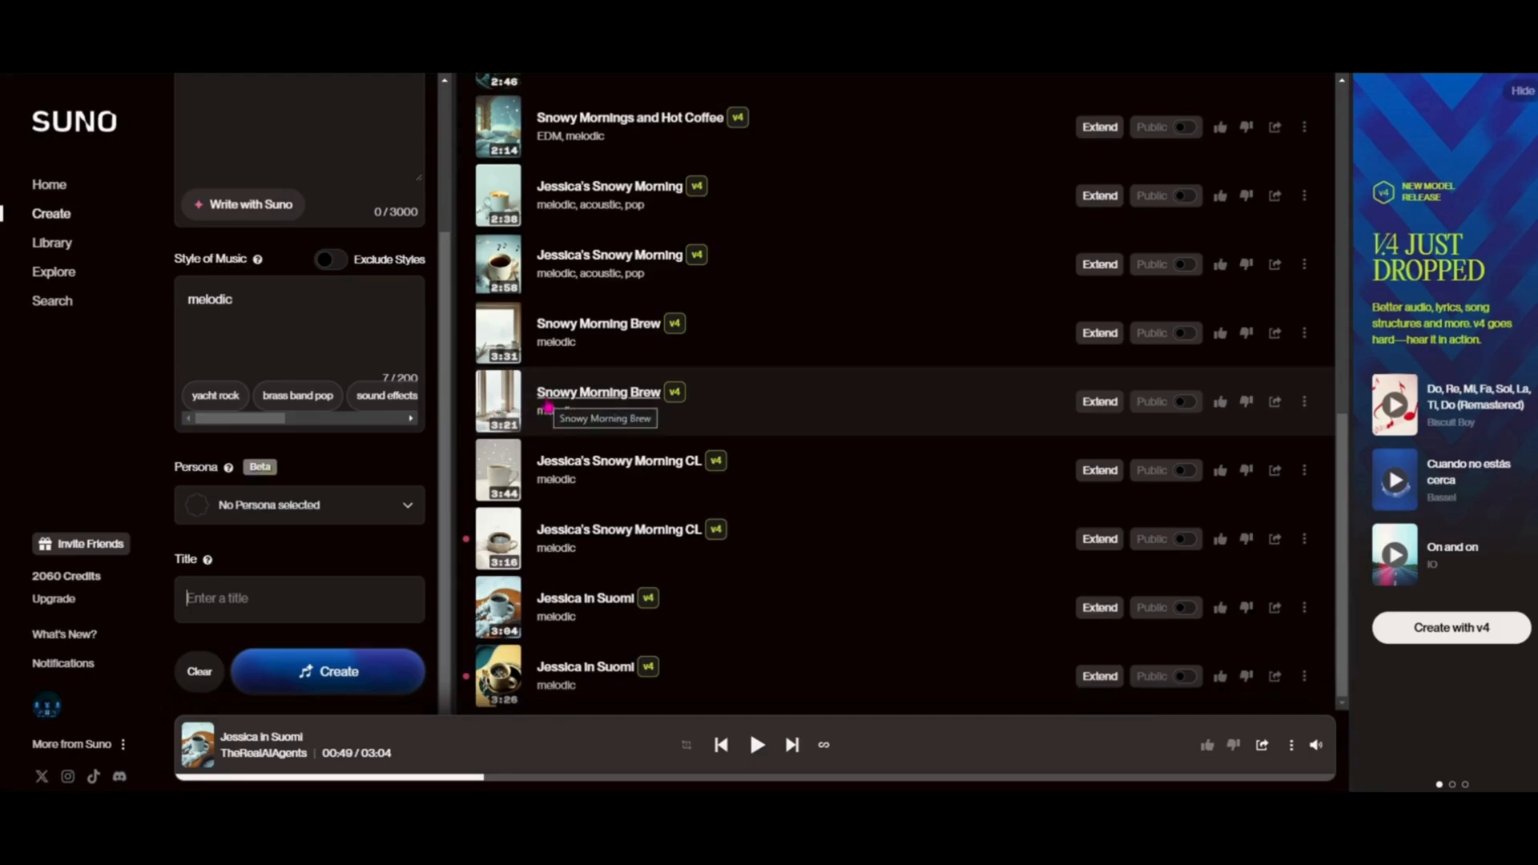
# Step: Open the page of the first "Snowy Morning Brew" song, play a short part of it and return to the creation page
pyautogui.click(567, 321)
pyautogui.click(345, 387)
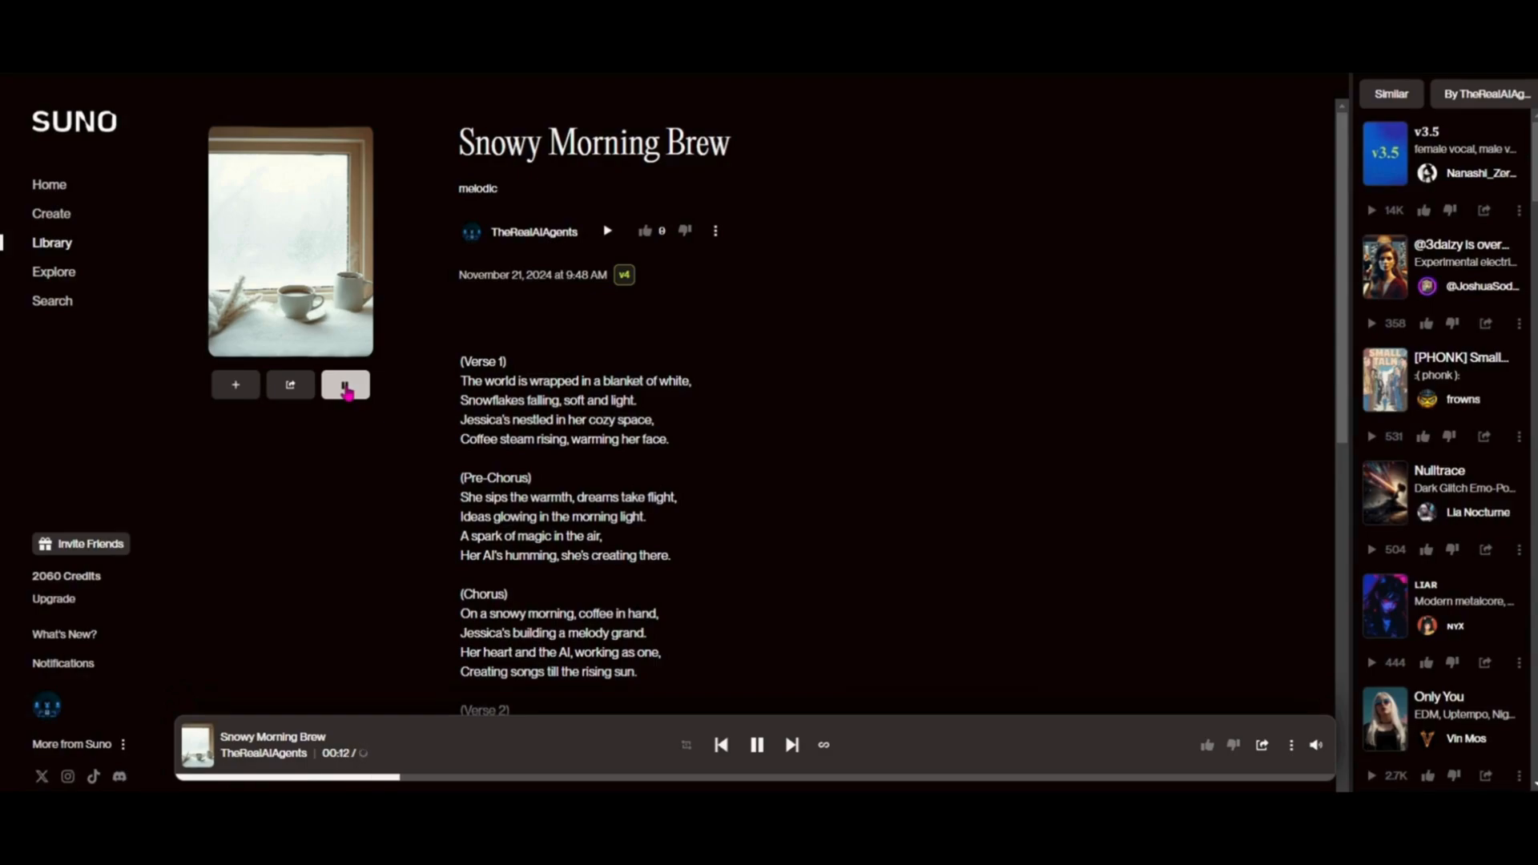
pyautogui.click(346, 387)
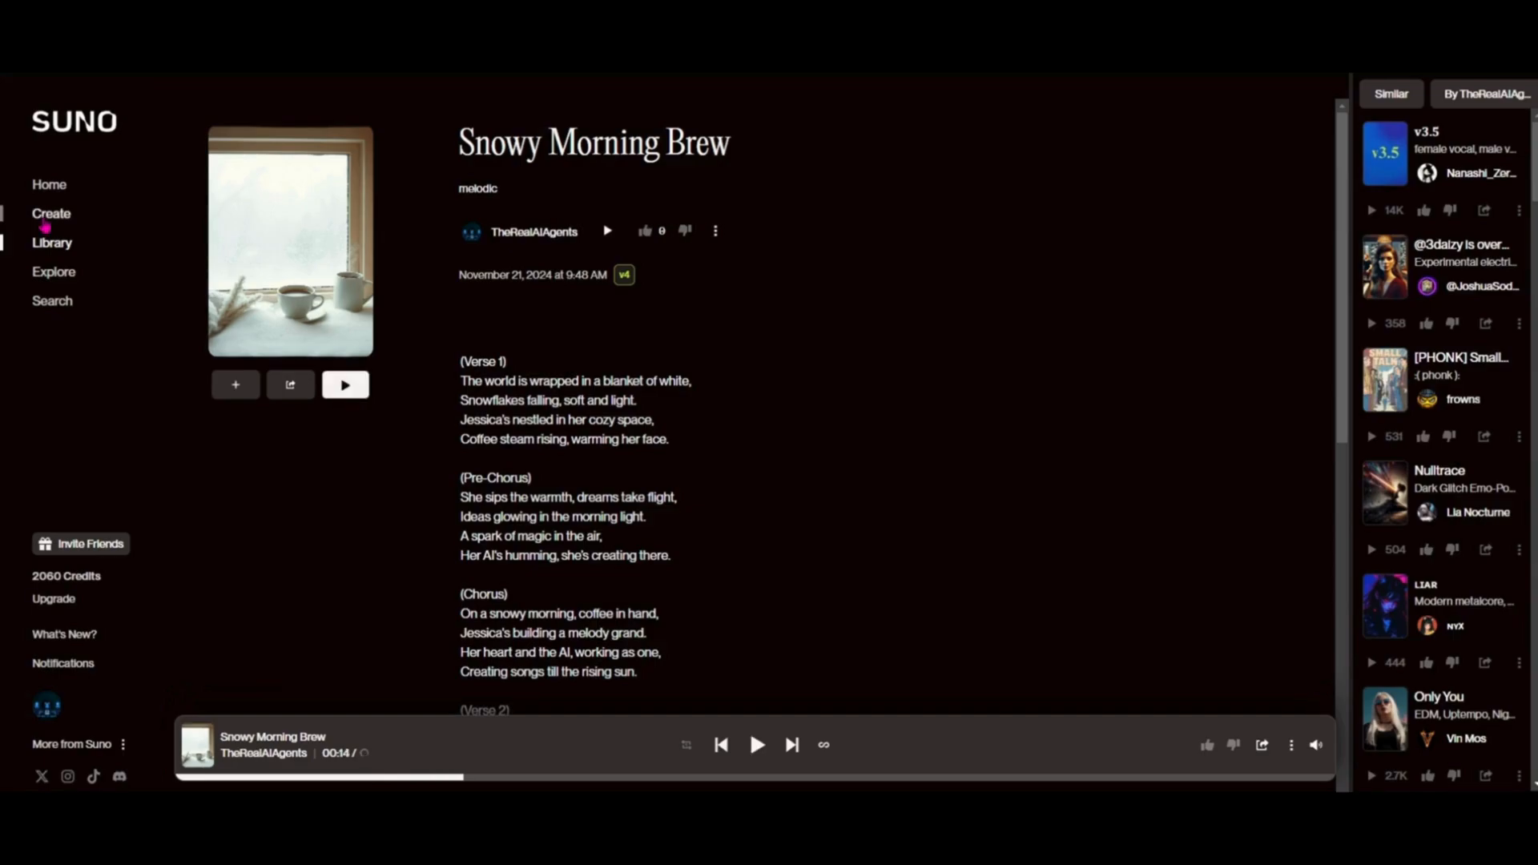
pyautogui.click(51, 213)
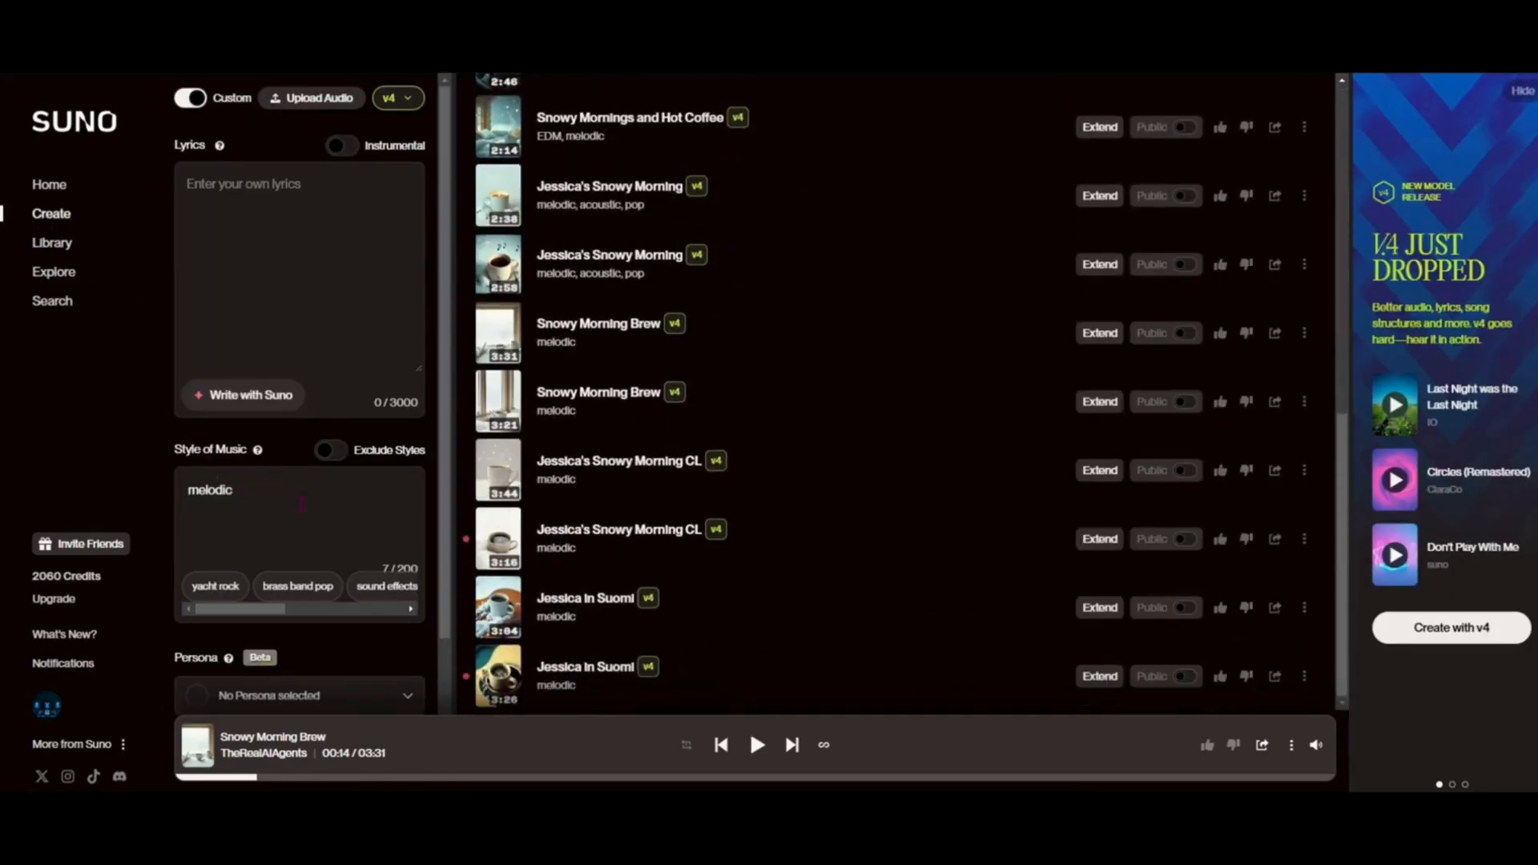
# Step: Start a new persona, search the song library for "euphoric energy", preview an "Euphoric Energy" song and choose it as the persona's basis
pyautogui.scroll(-3, 257, 488)
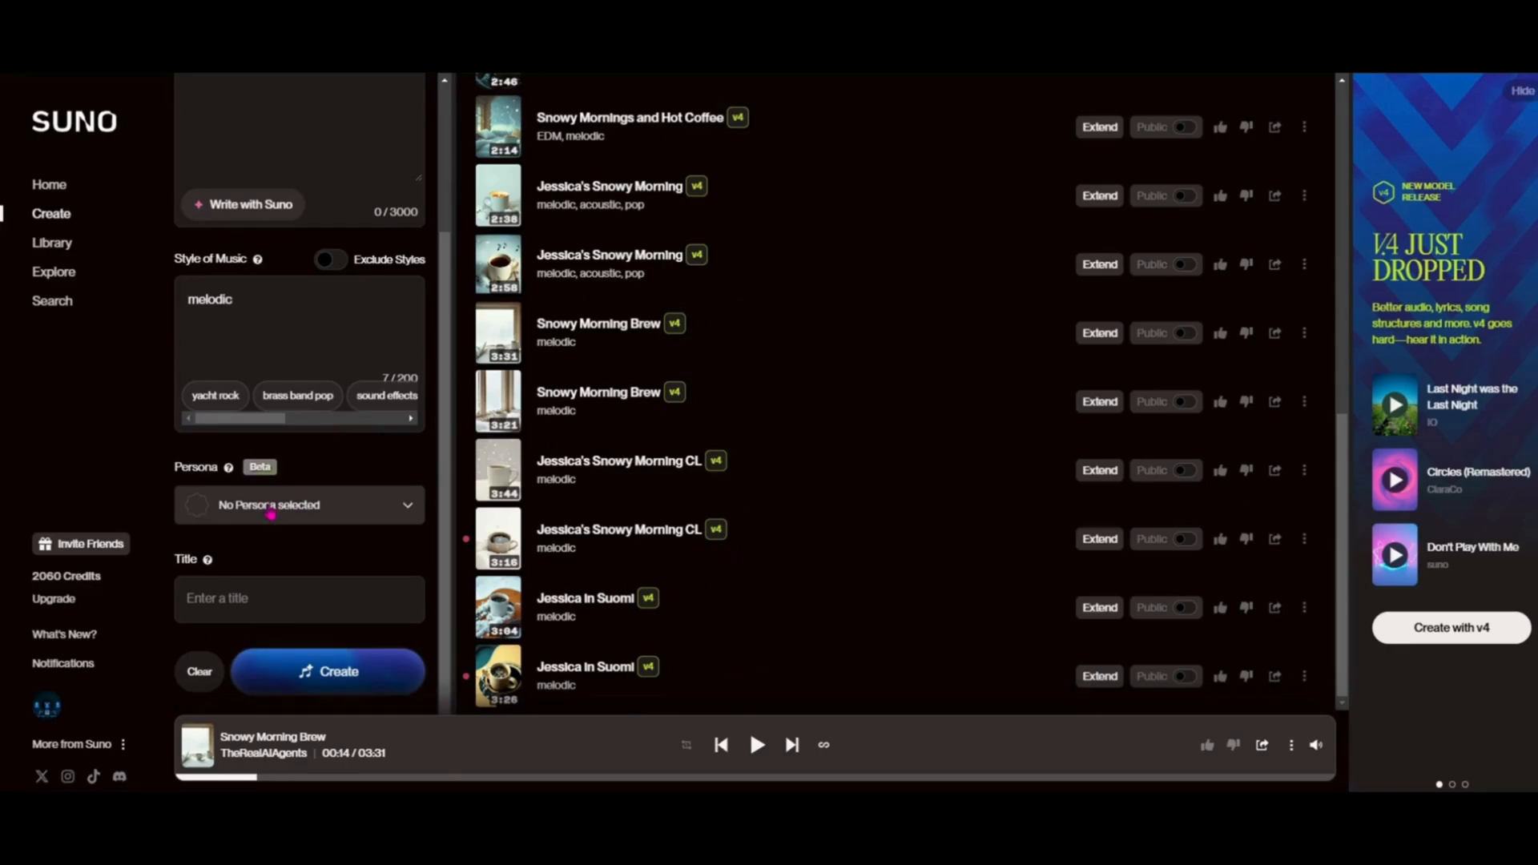
pyautogui.click(270, 514)
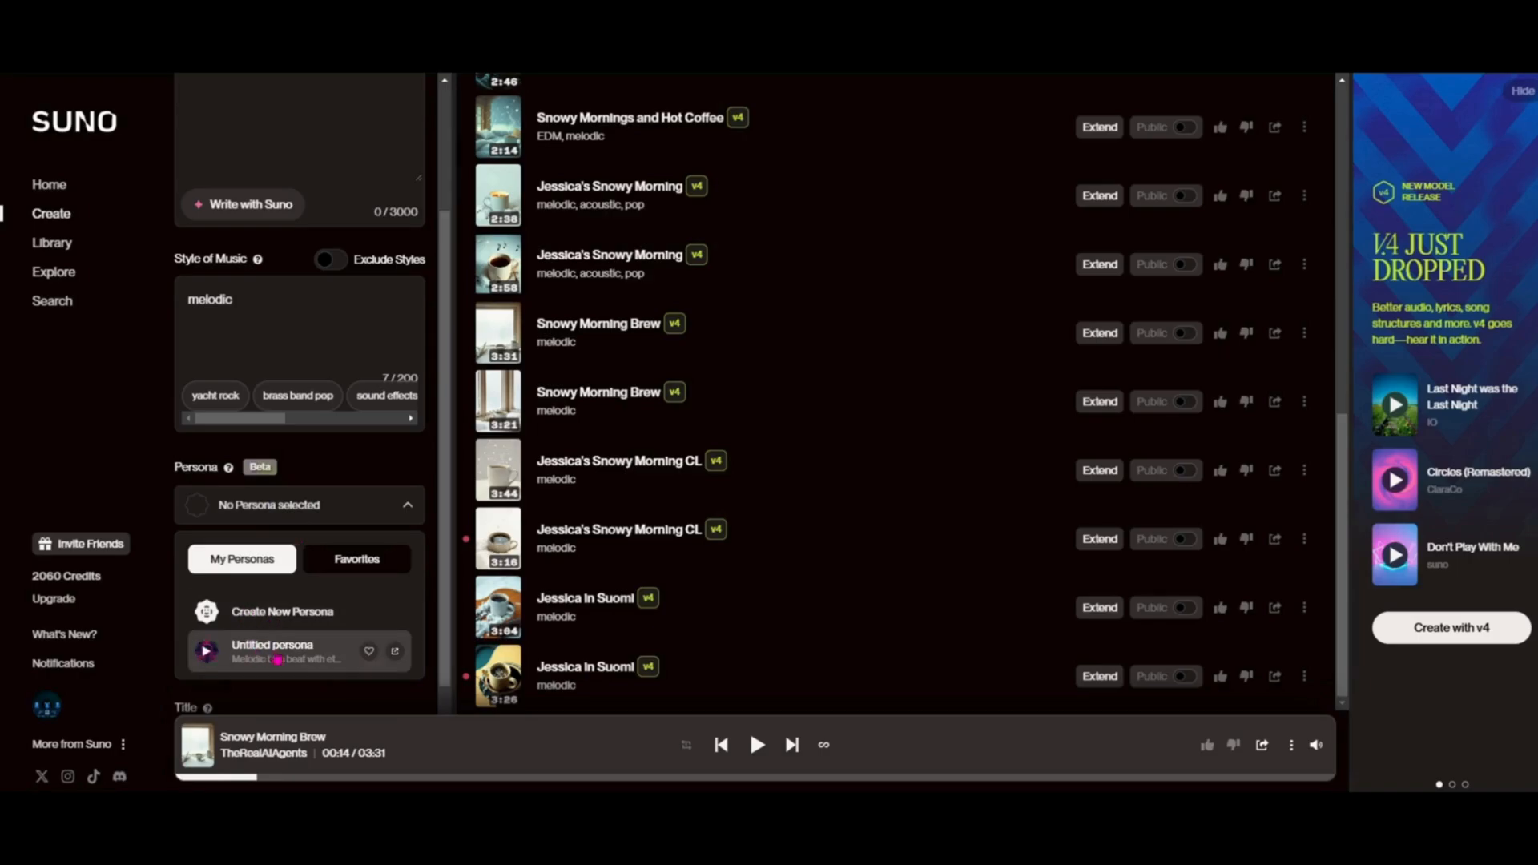
pyautogui.click(258, 613)
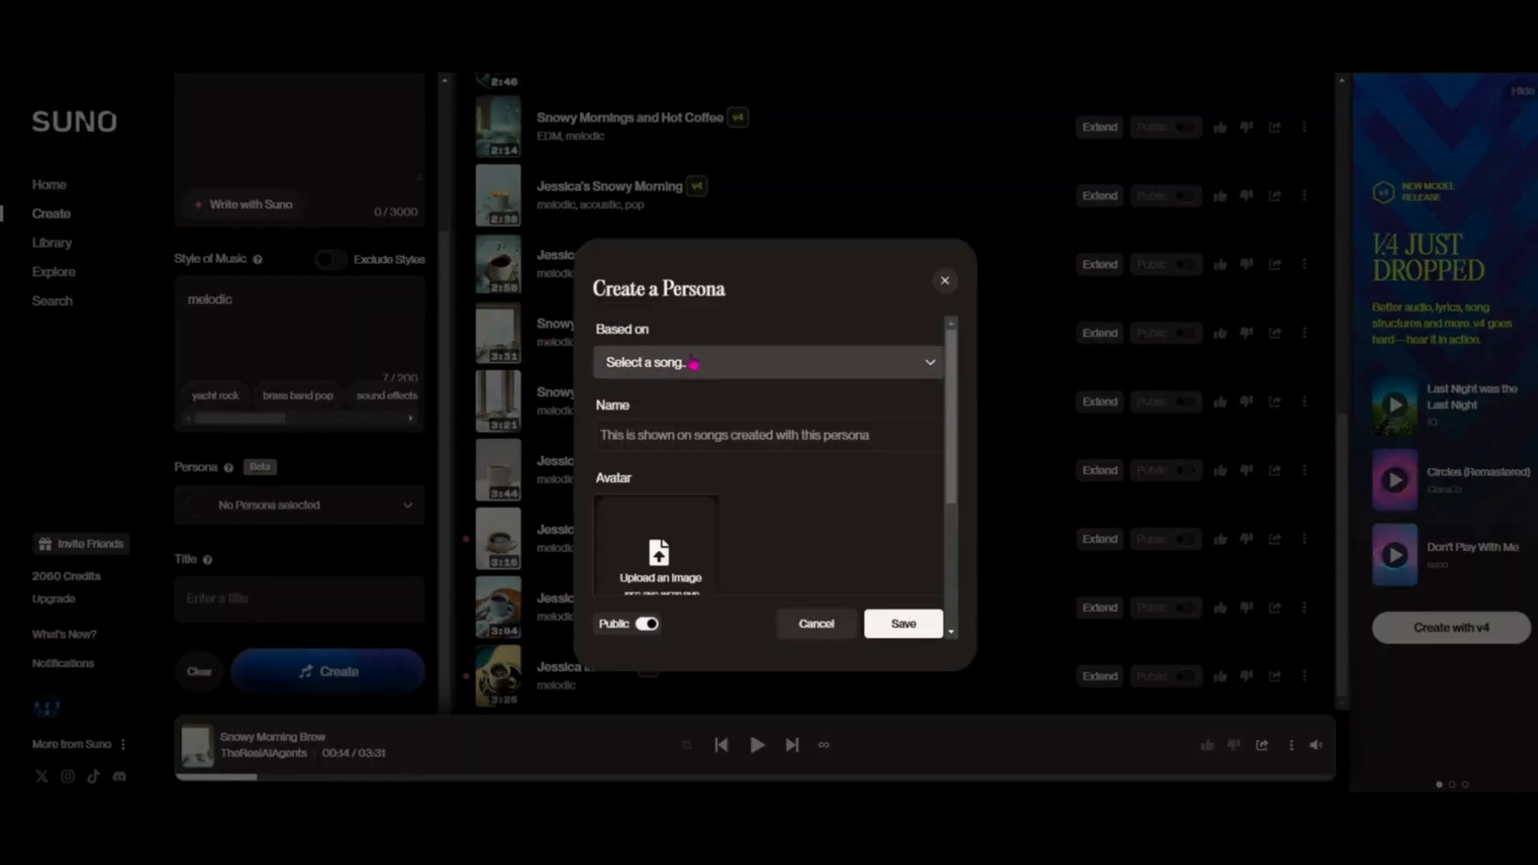
pyautogui.click(717, 374)
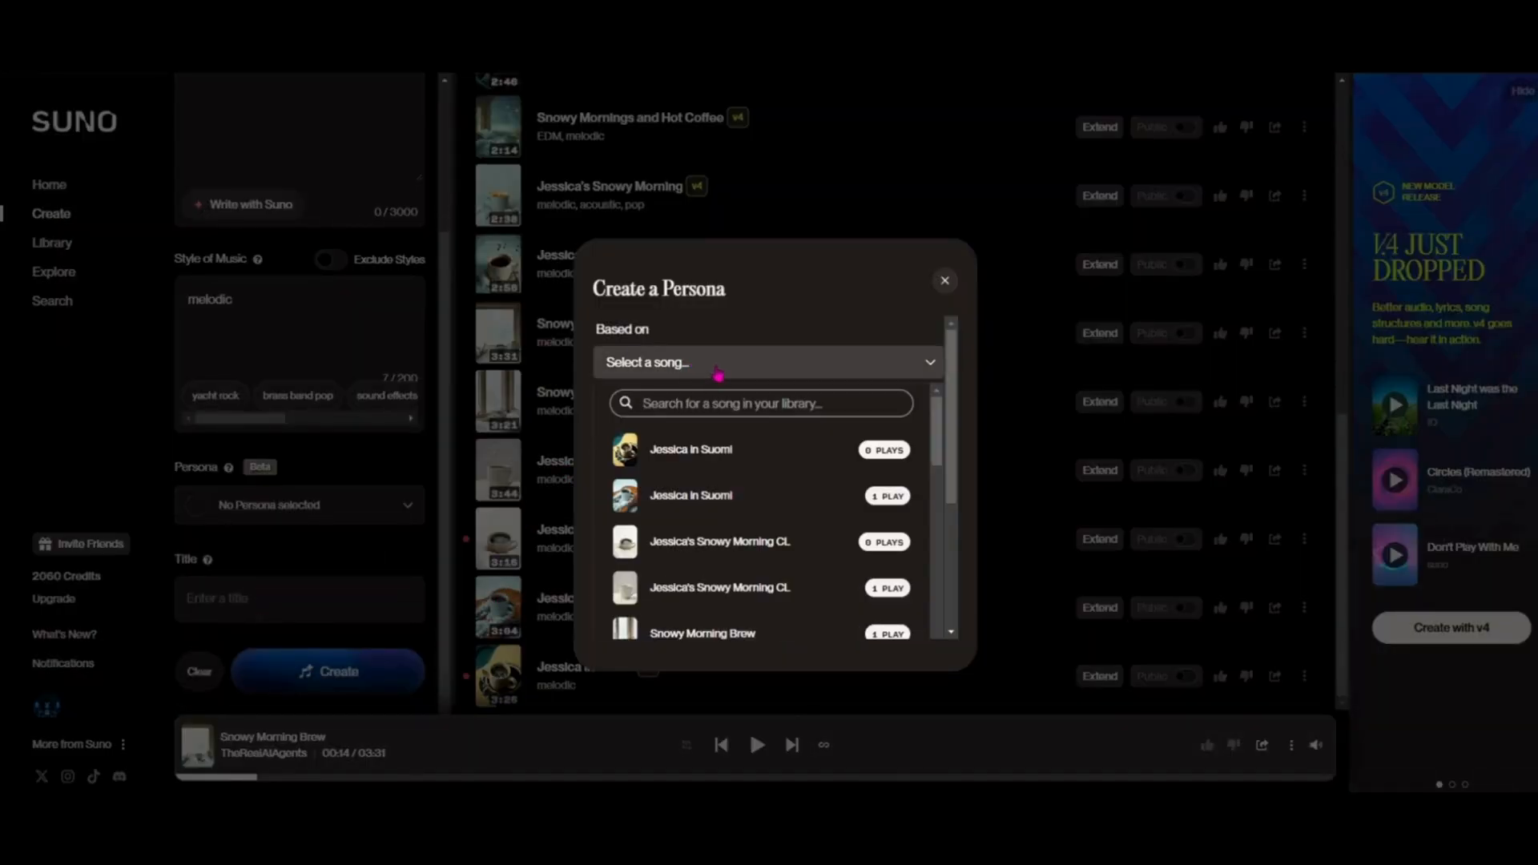
pyautogui.click(716, 404)
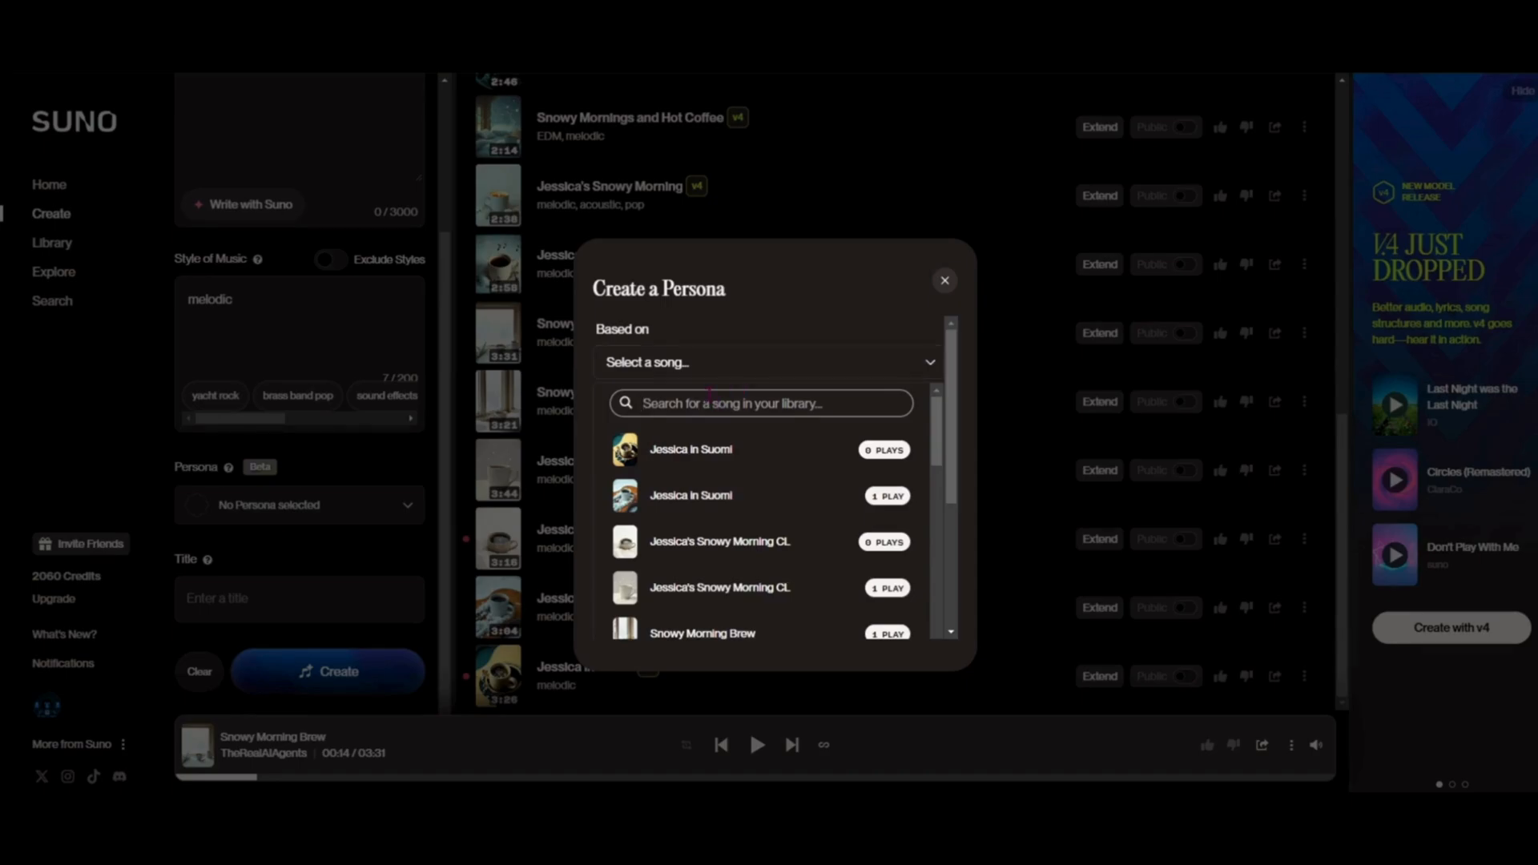
pyautogui.write('eu')
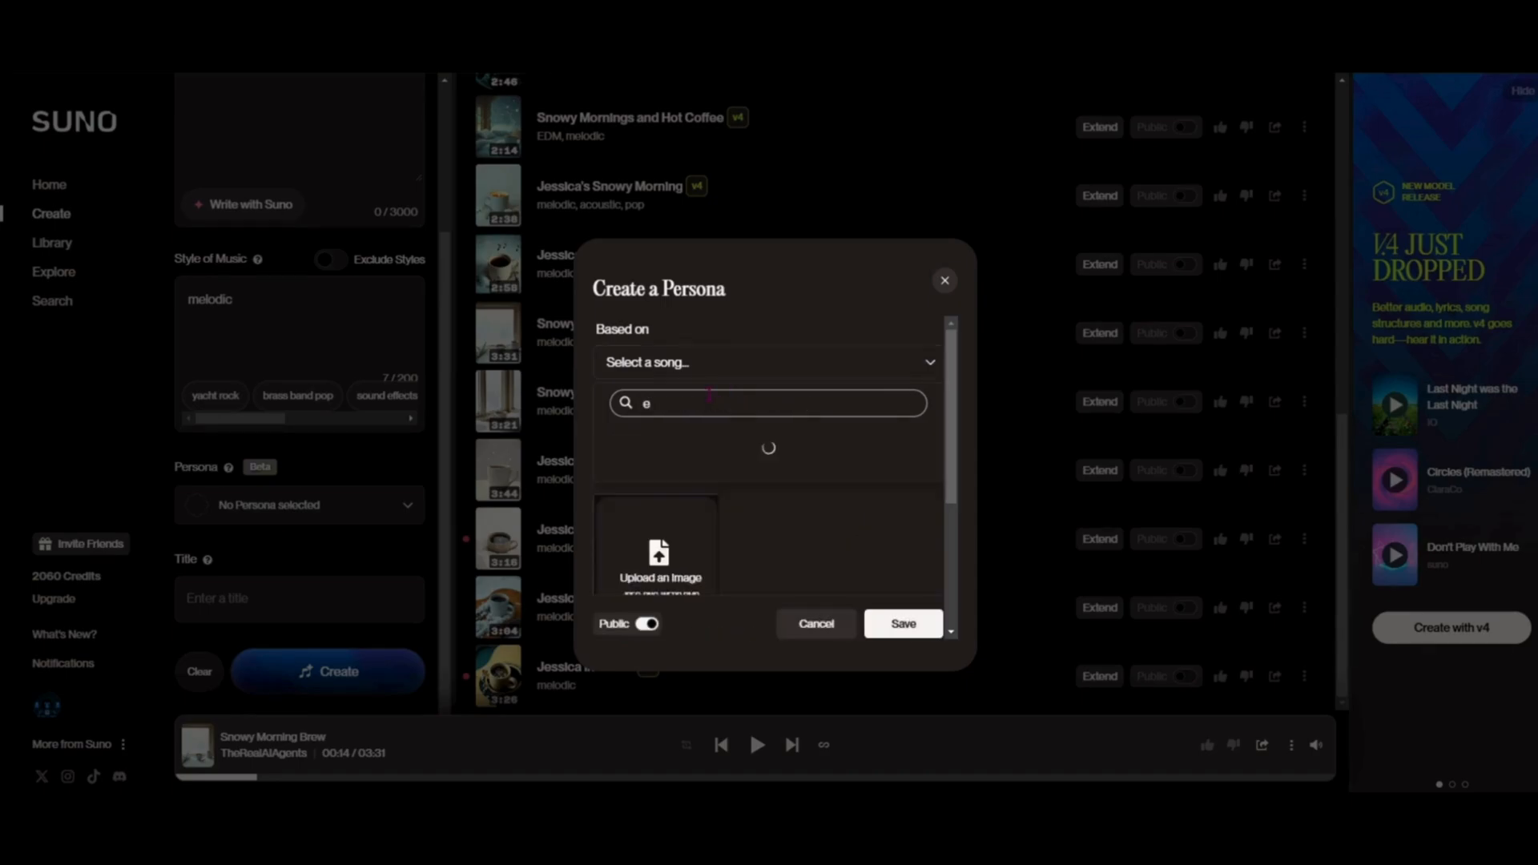
pyautogui.write('phoric energy')
pyautogui.click(629, 559)
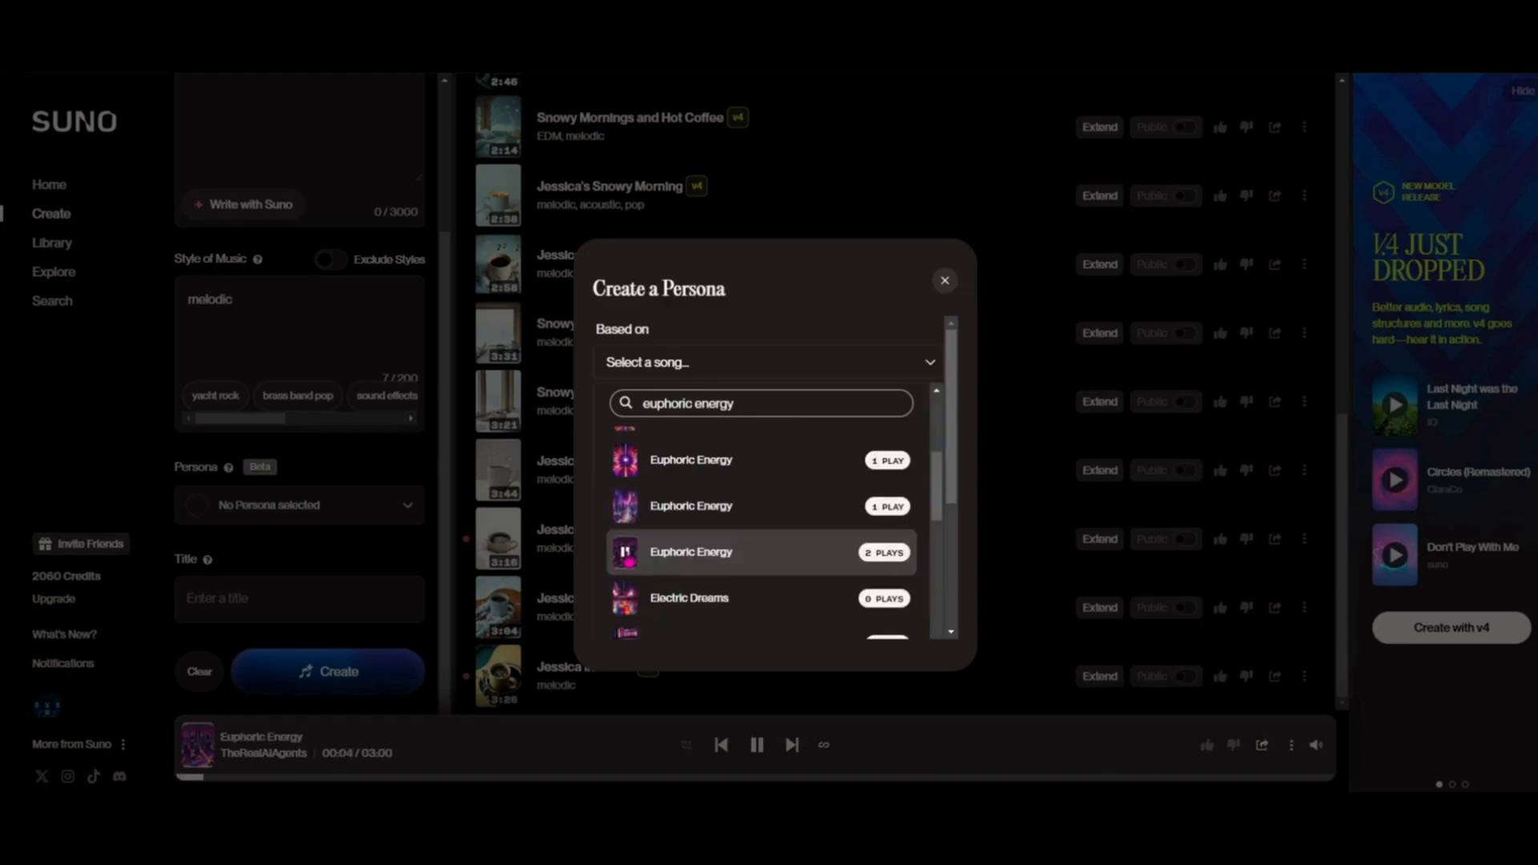
pyautogui.click(627, 553)
pyautogui.click(705, 555)
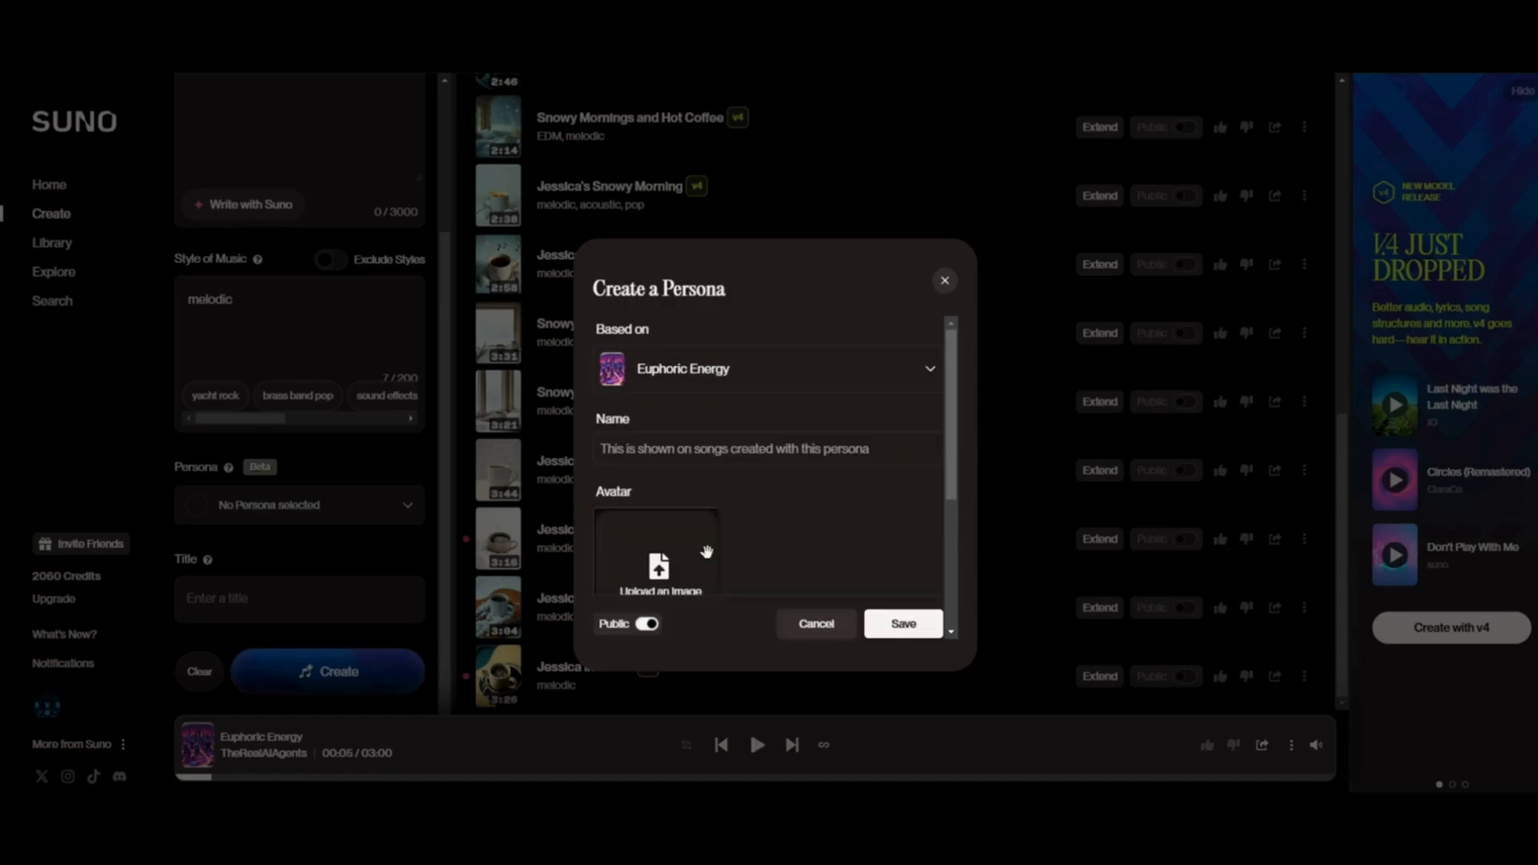
# Step: Name the persona "Euphoric Energy" and switch off its public visibility
pyautogui.click(657, 455)
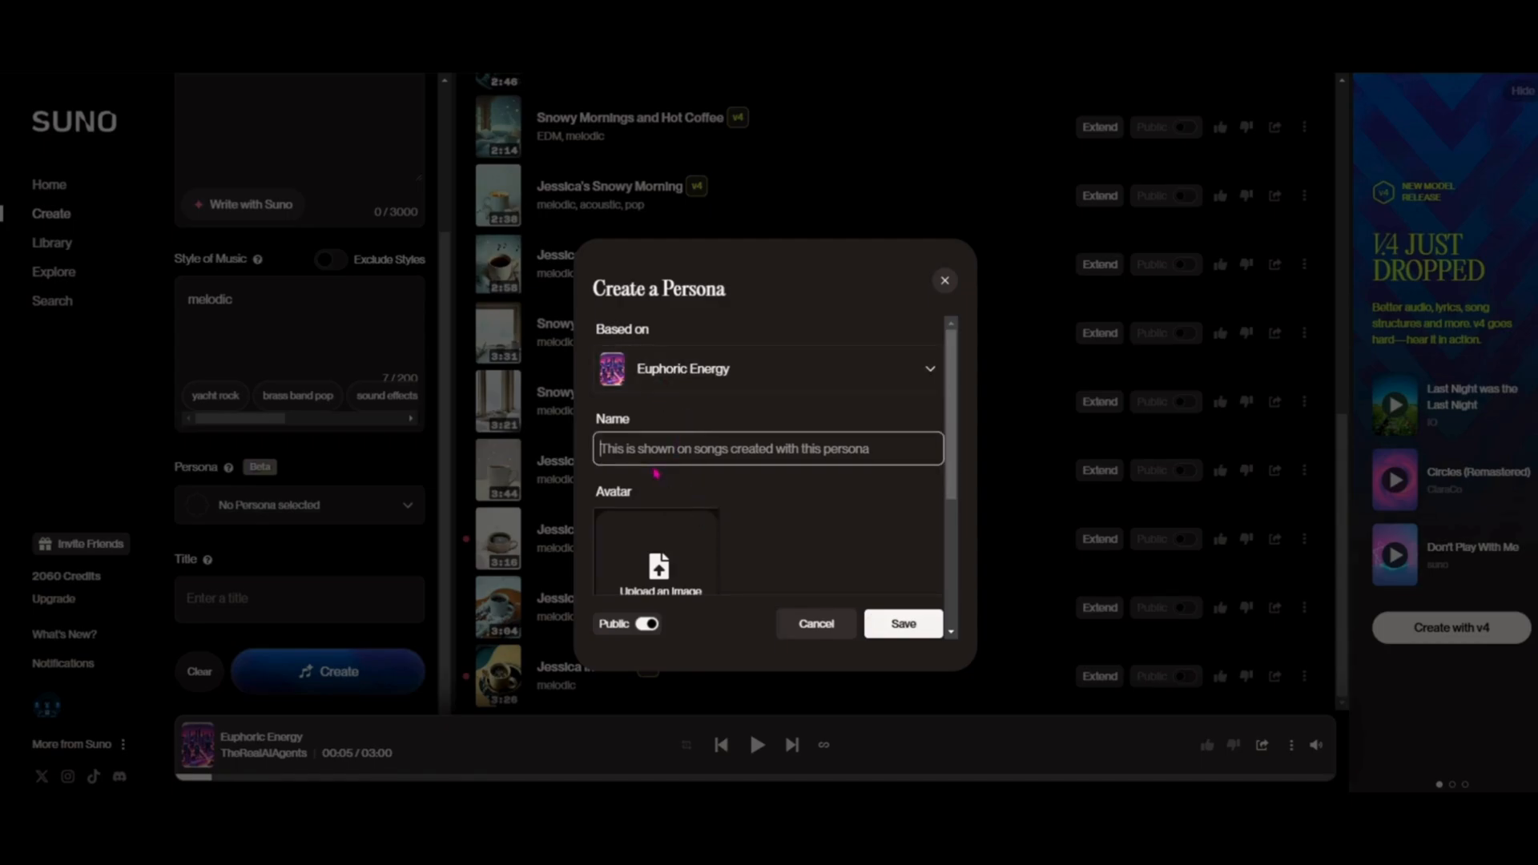
pyautogui.write('Euphoric')
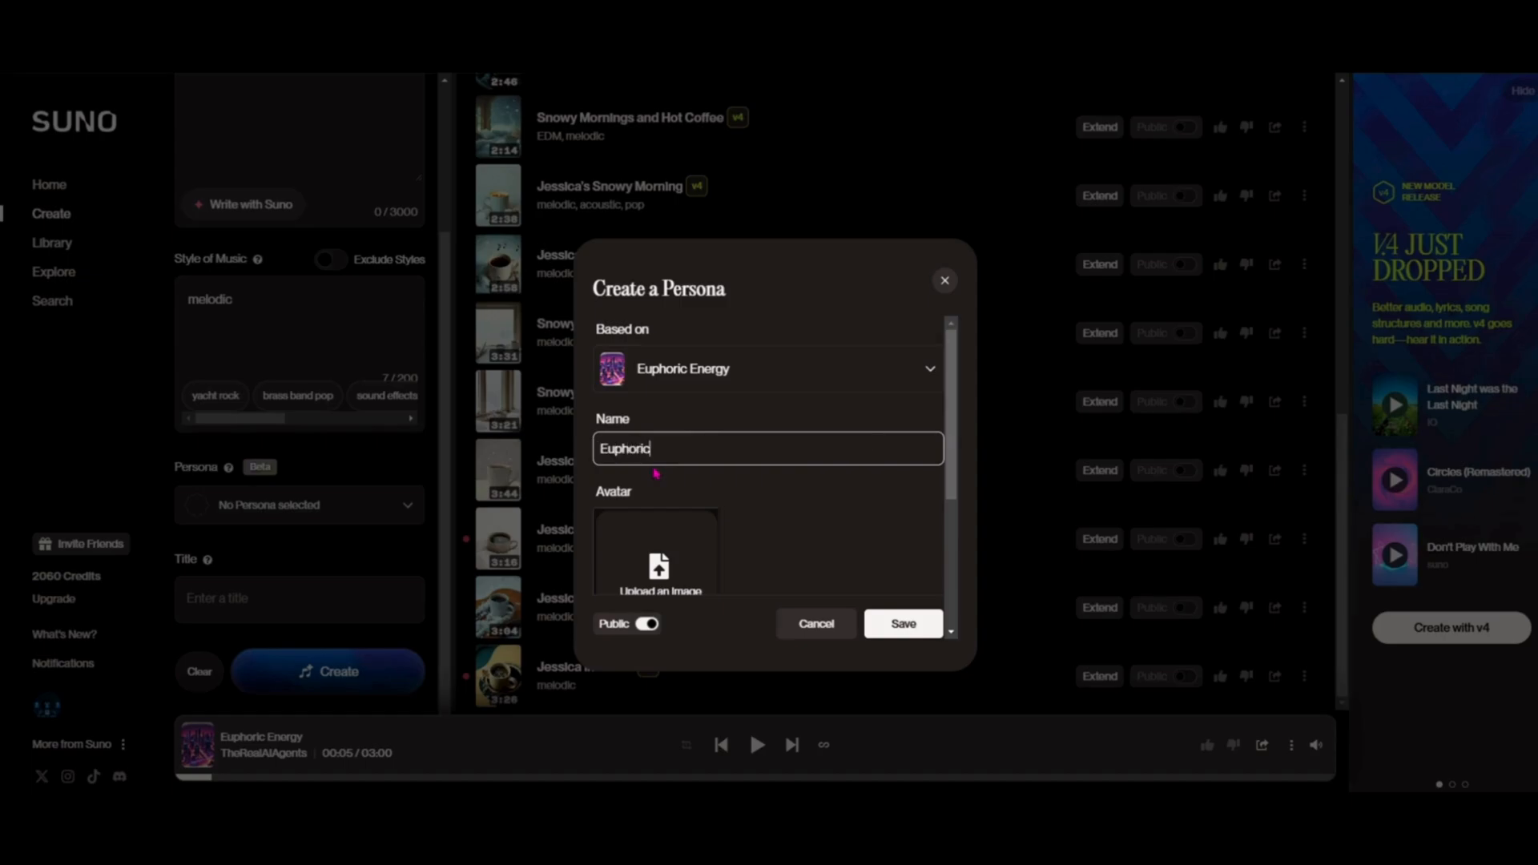
pyautogui.write(' E')
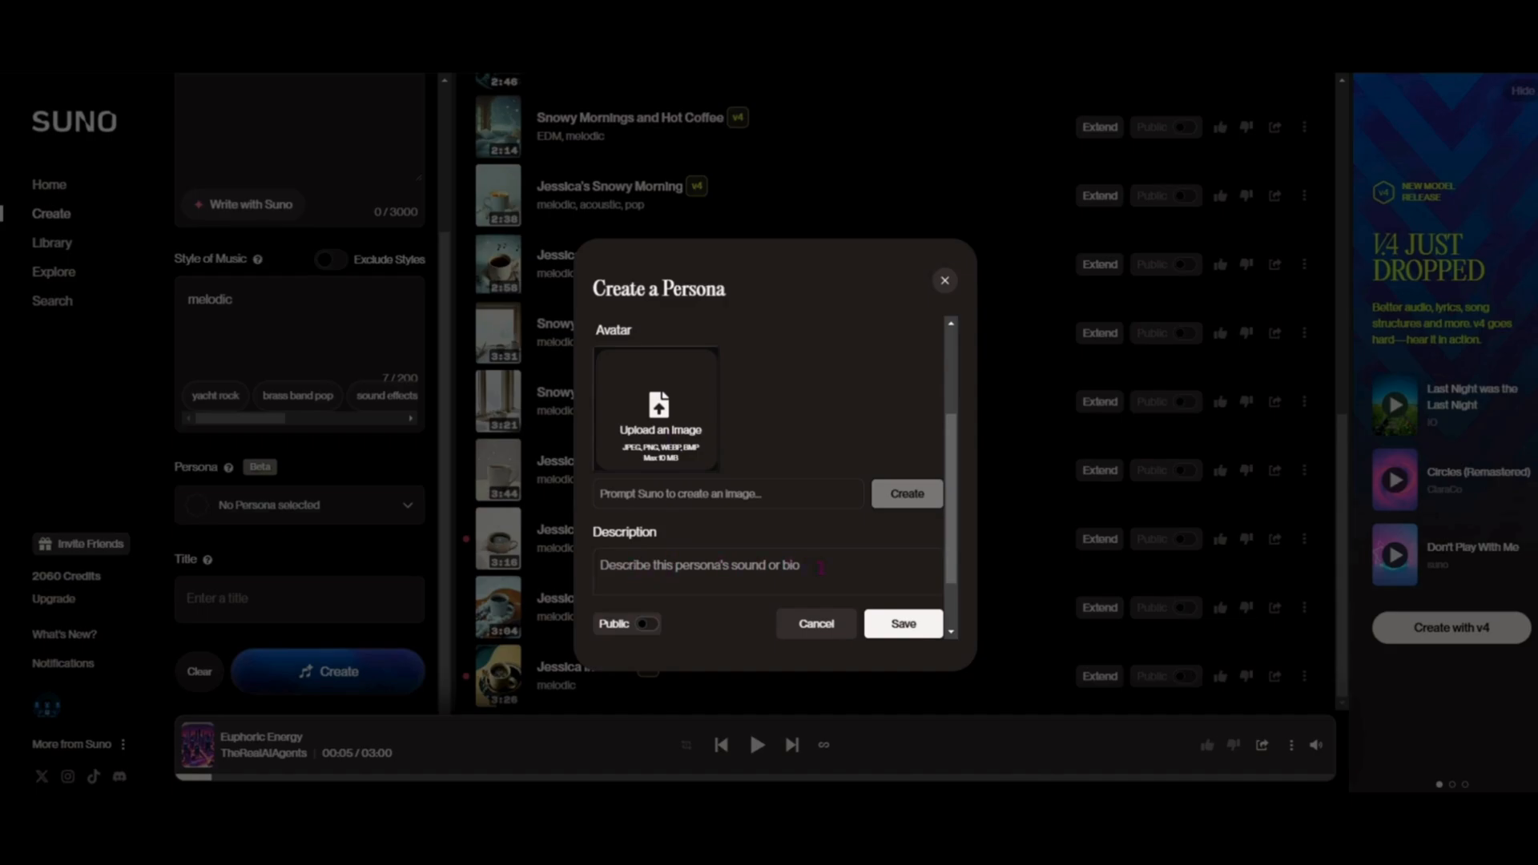
# Step: Generate the persona's avatar image from the prompt "Euphoric Energy" and save the persona
pyautogui.click(740, 498)
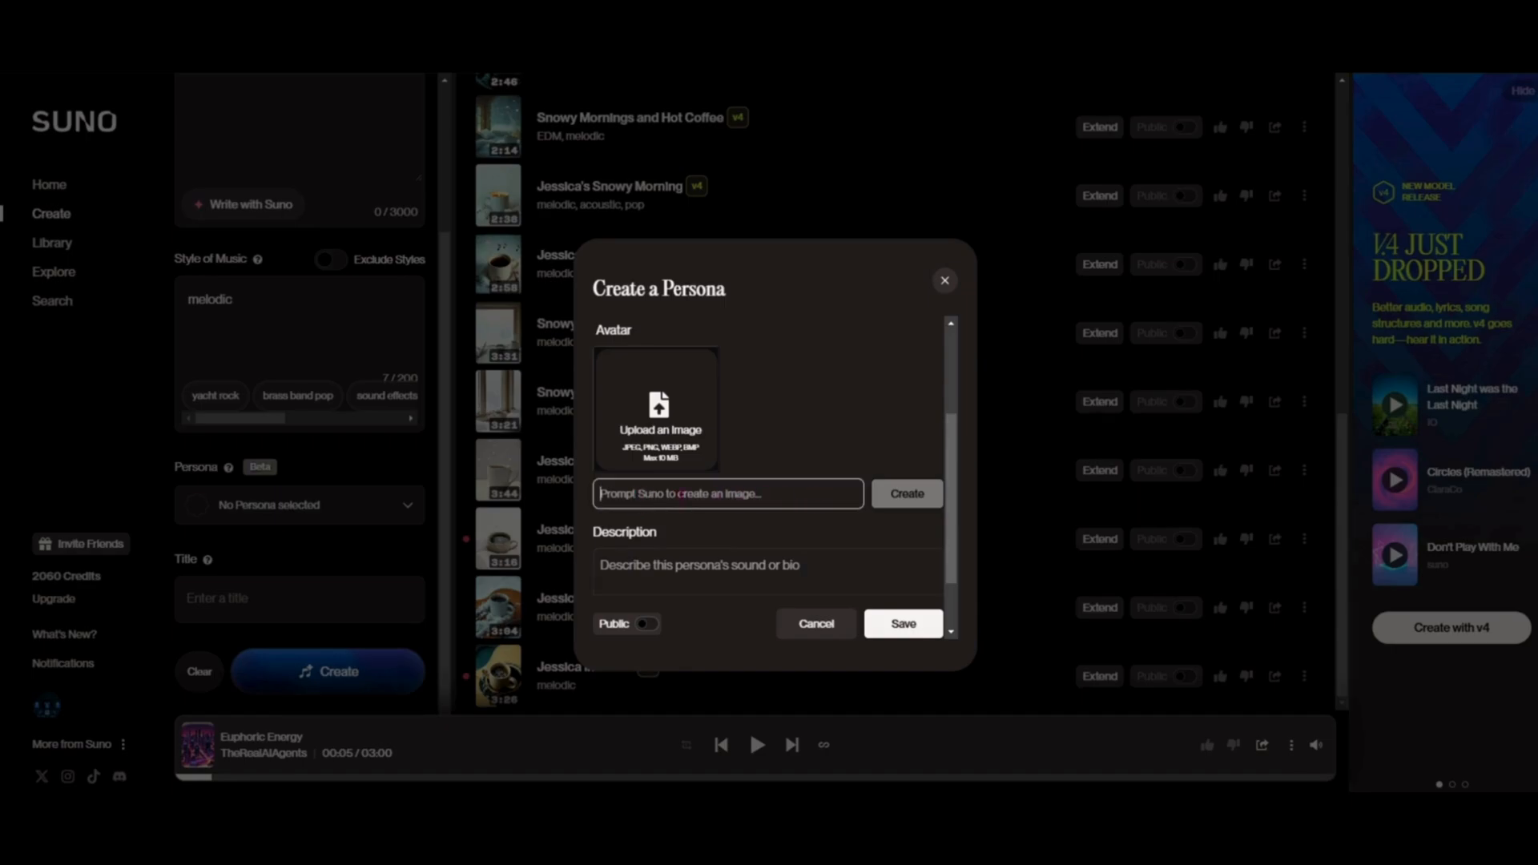
pyautogui.write('Euphoric Energy')
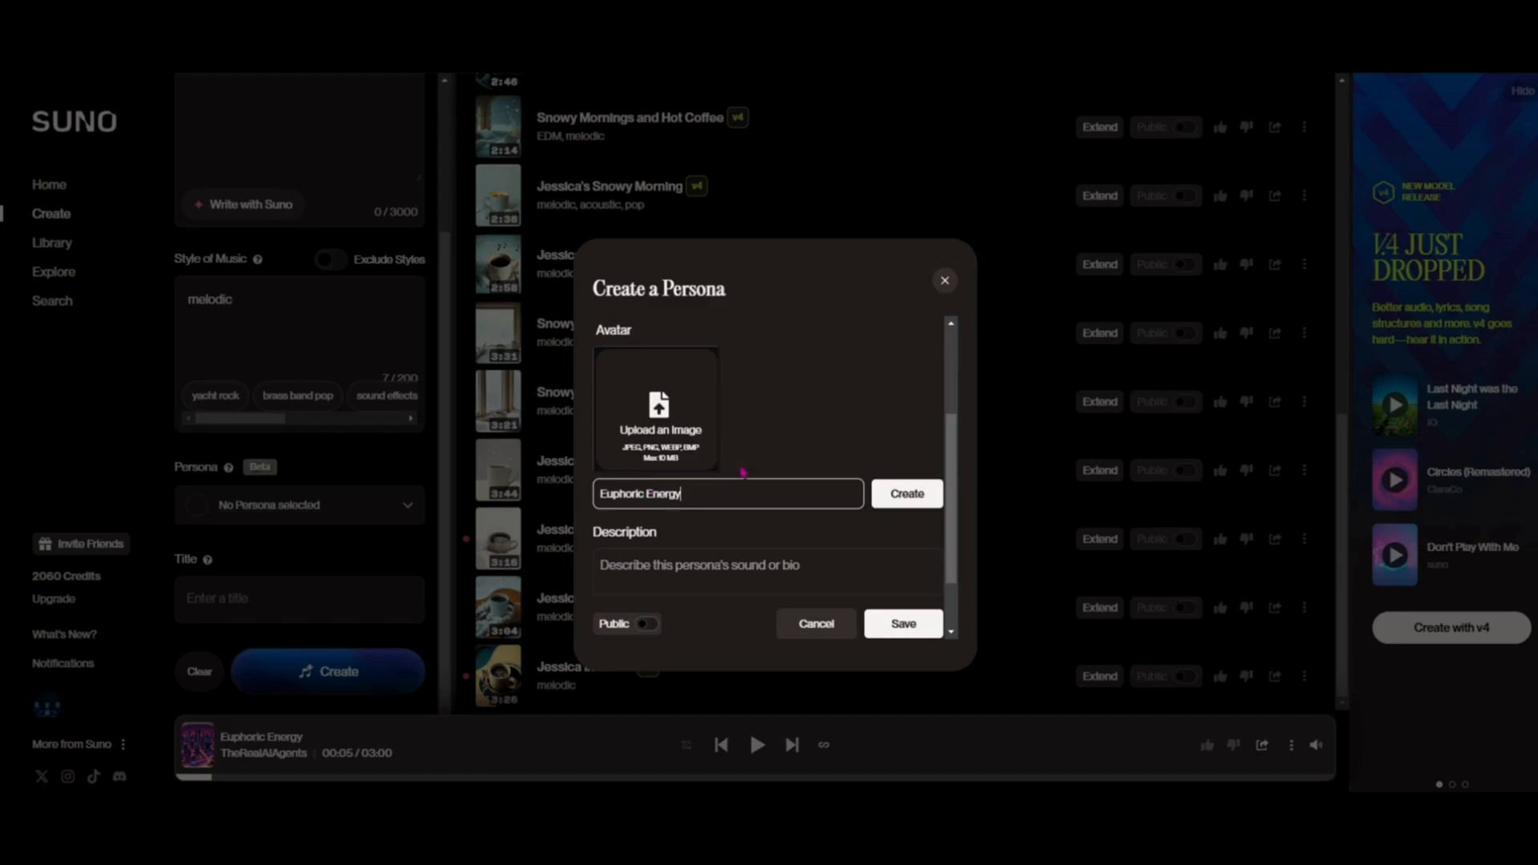
pyautogui.click(904, 496)
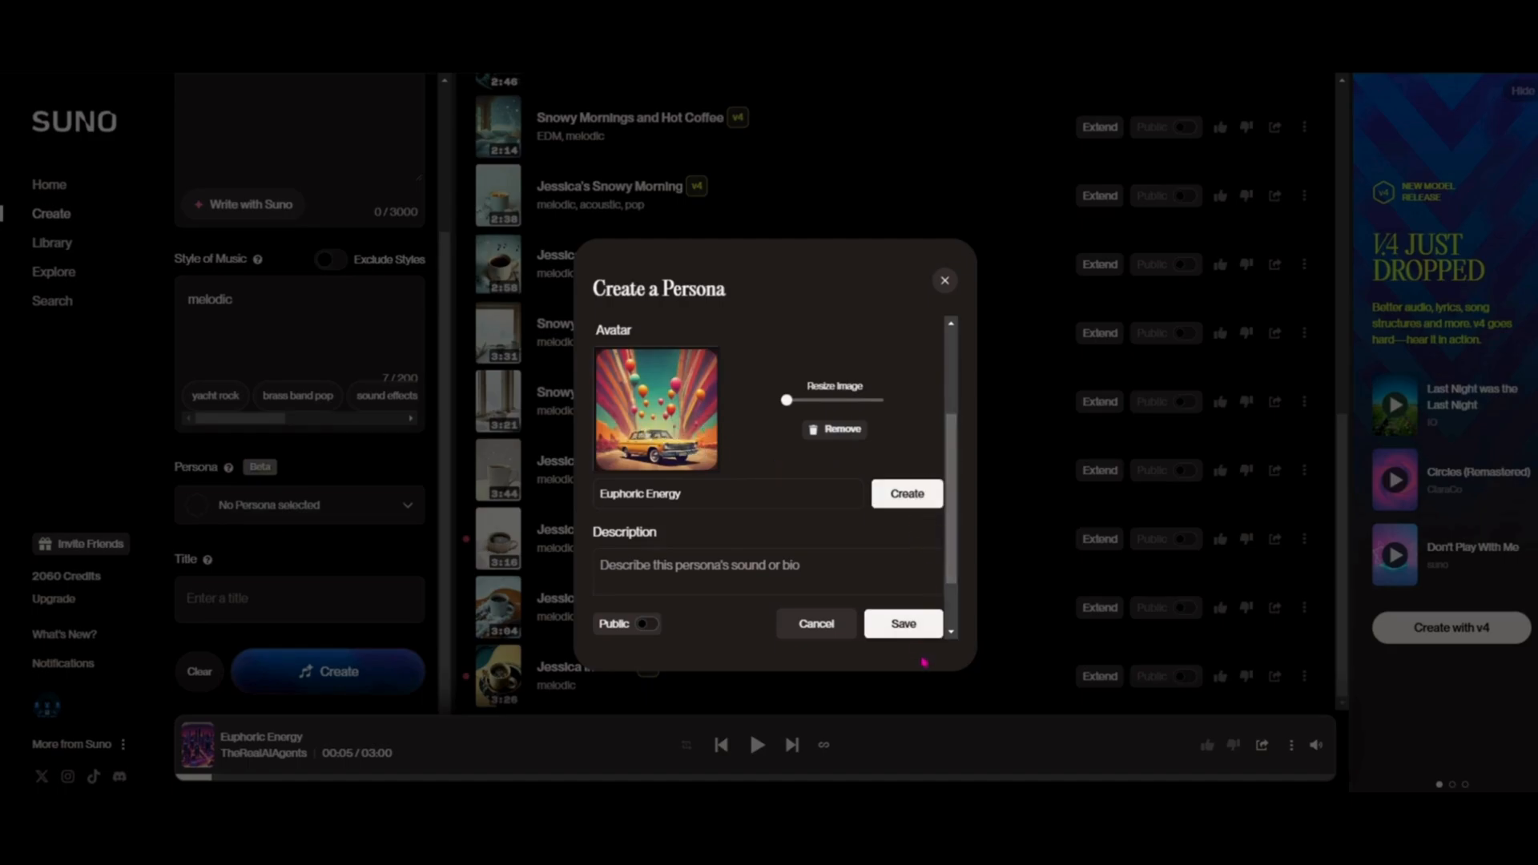
pyautogui.click(918, 625)
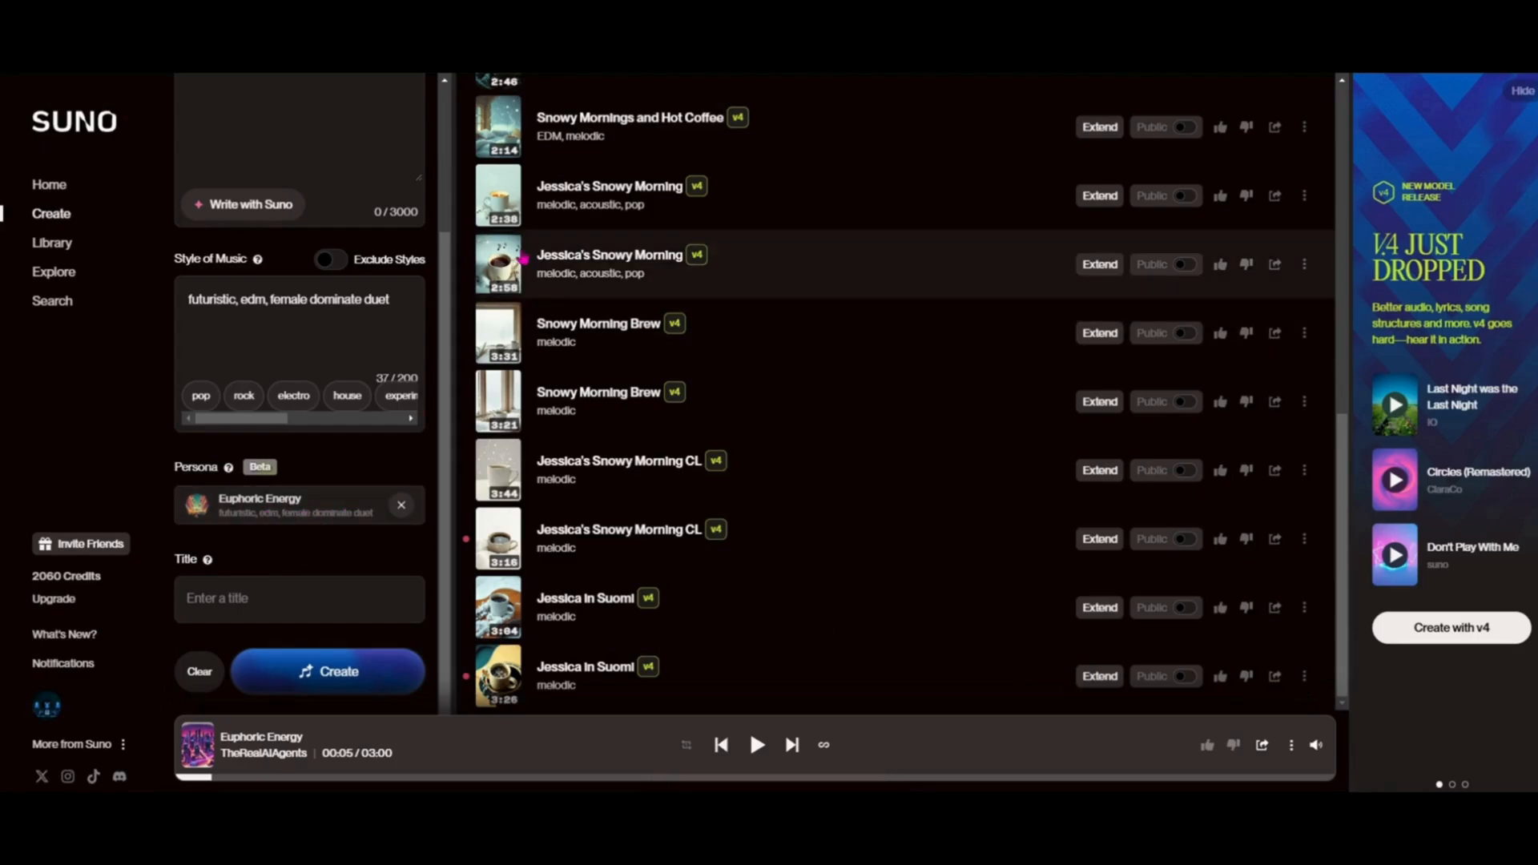
# Step: Reuse the "Snowy Morning Brew" lyrics, title the song "Snow Day Persona" and generate it with the Euphoric Energy persona
pyautogui.click(583, 327)
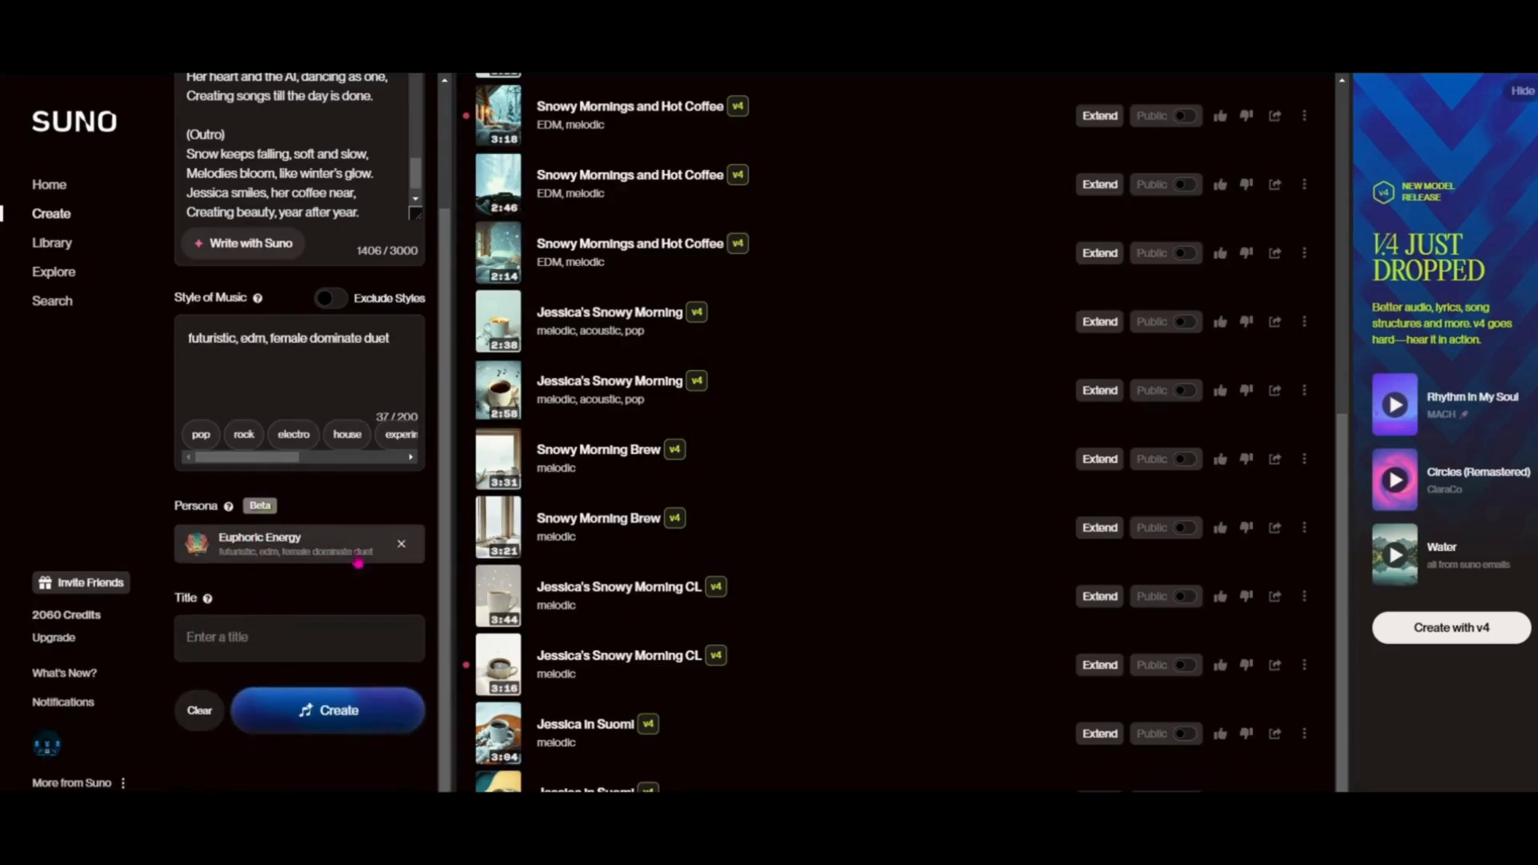
pyautogui.click(301, 654)
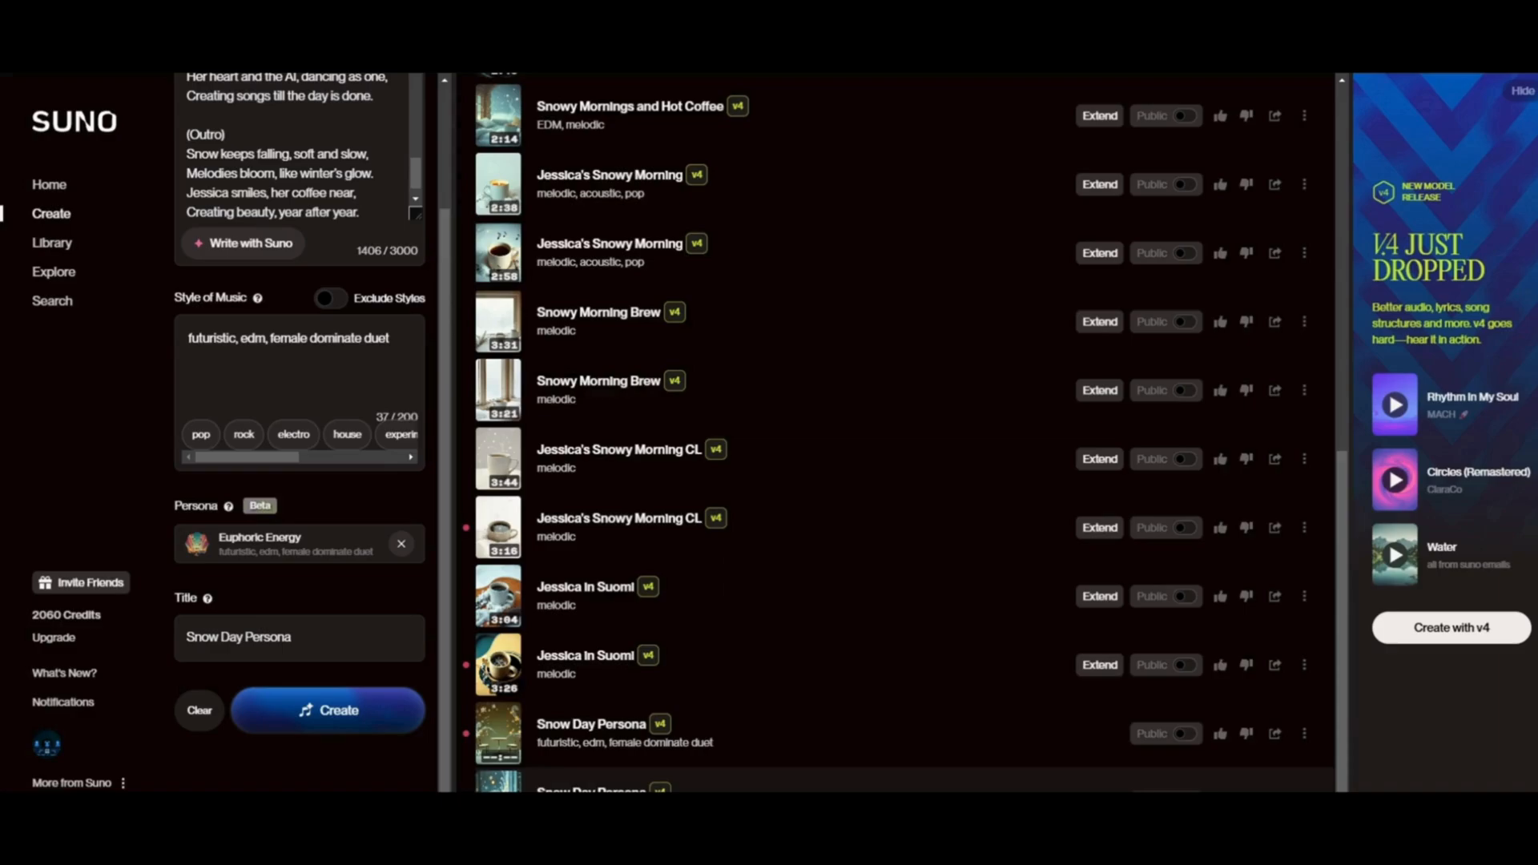
# Step: Play the first "Snow Day Persona" version, then the second one, and pause it
pyautogui.click(500, 742)
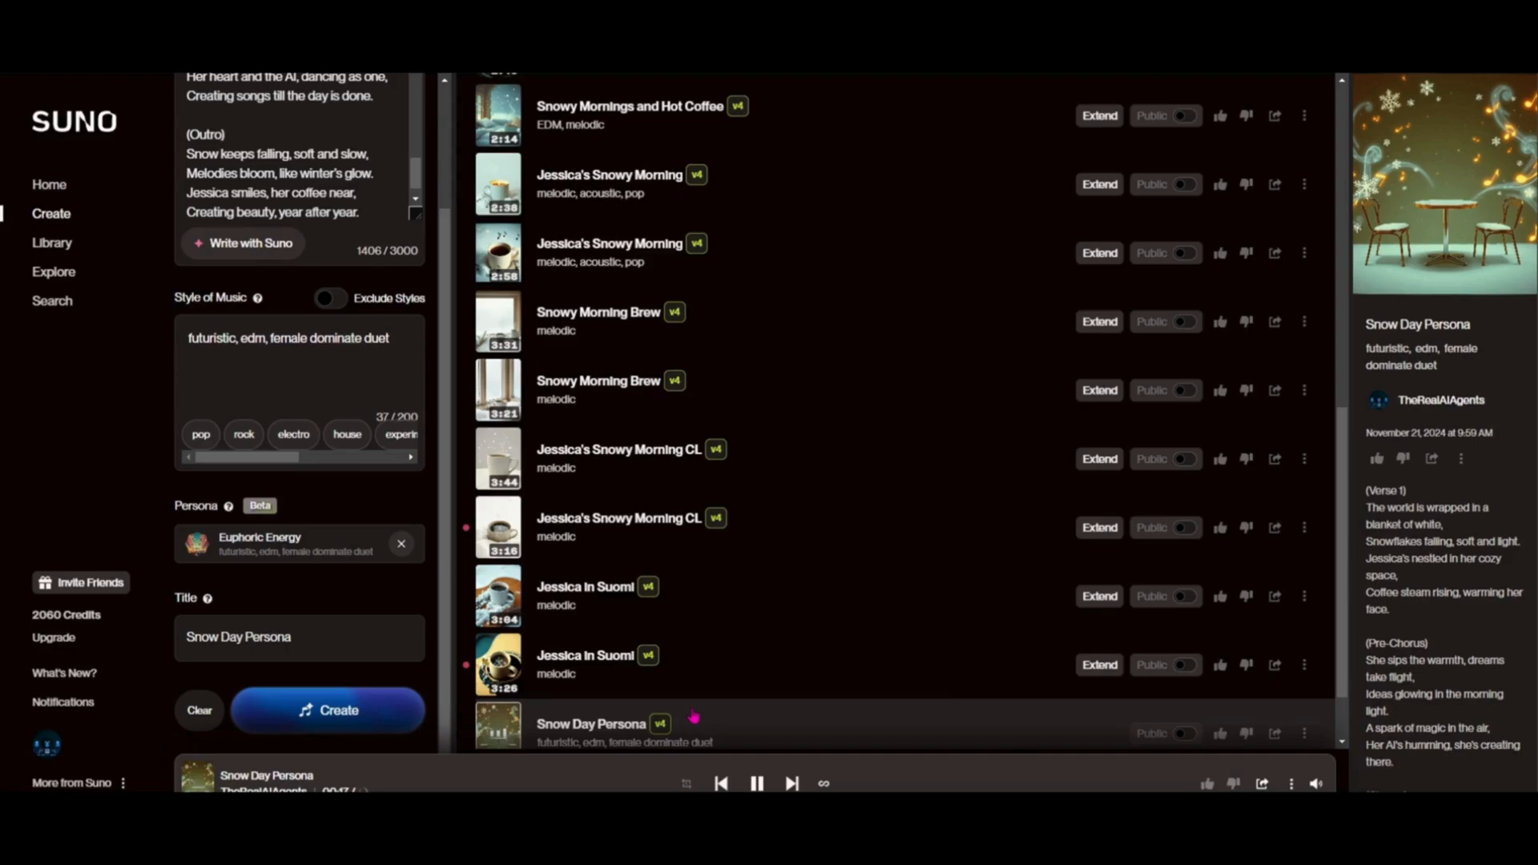
pyautogui.scroll(-2, 697, 721)
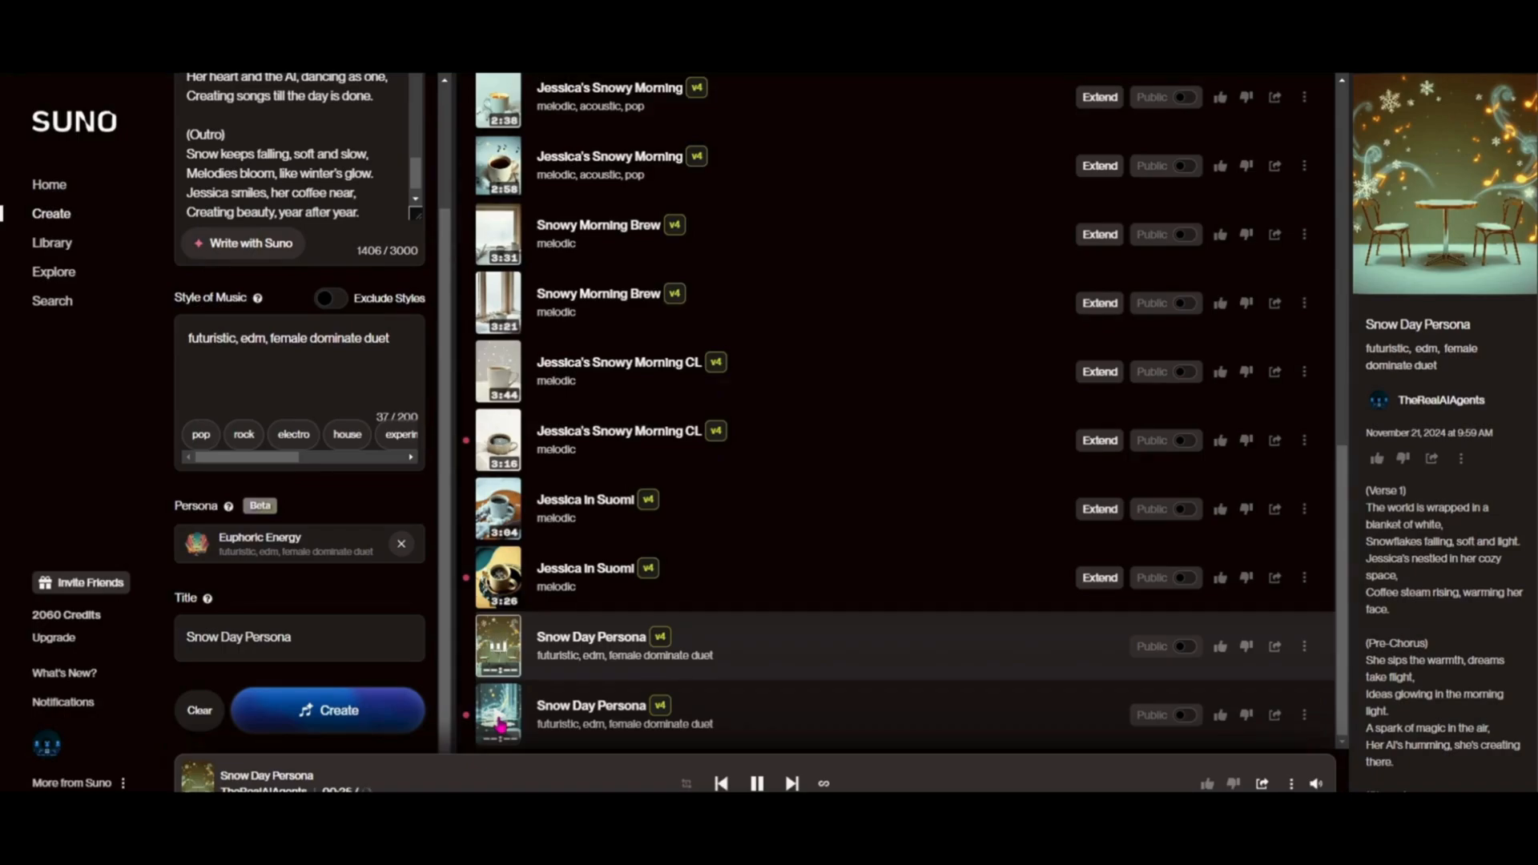
pyautogui.click(500, 725)
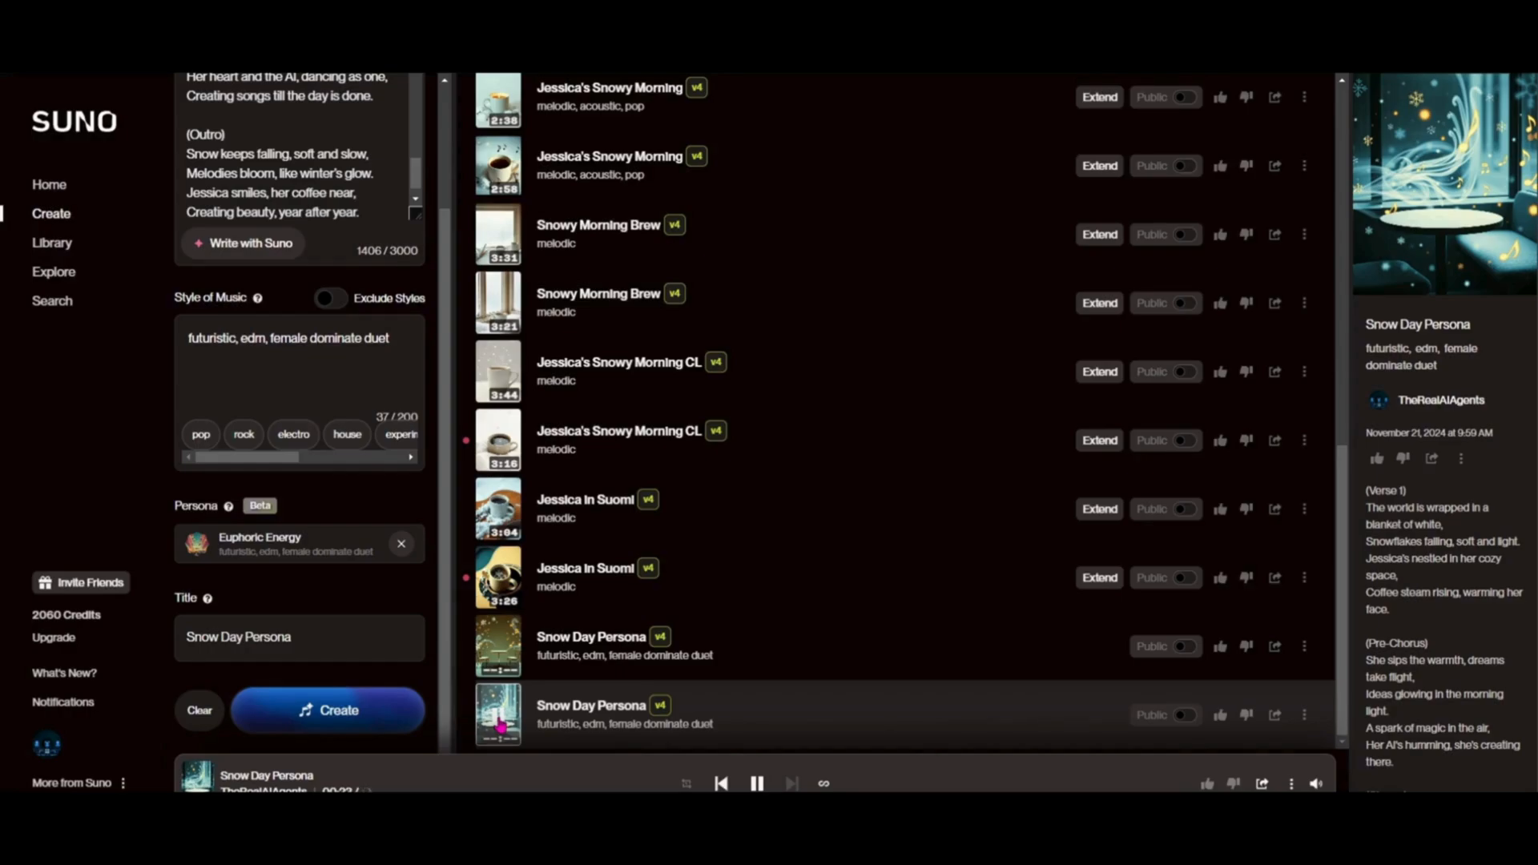
pyautogui.click(500, 726)
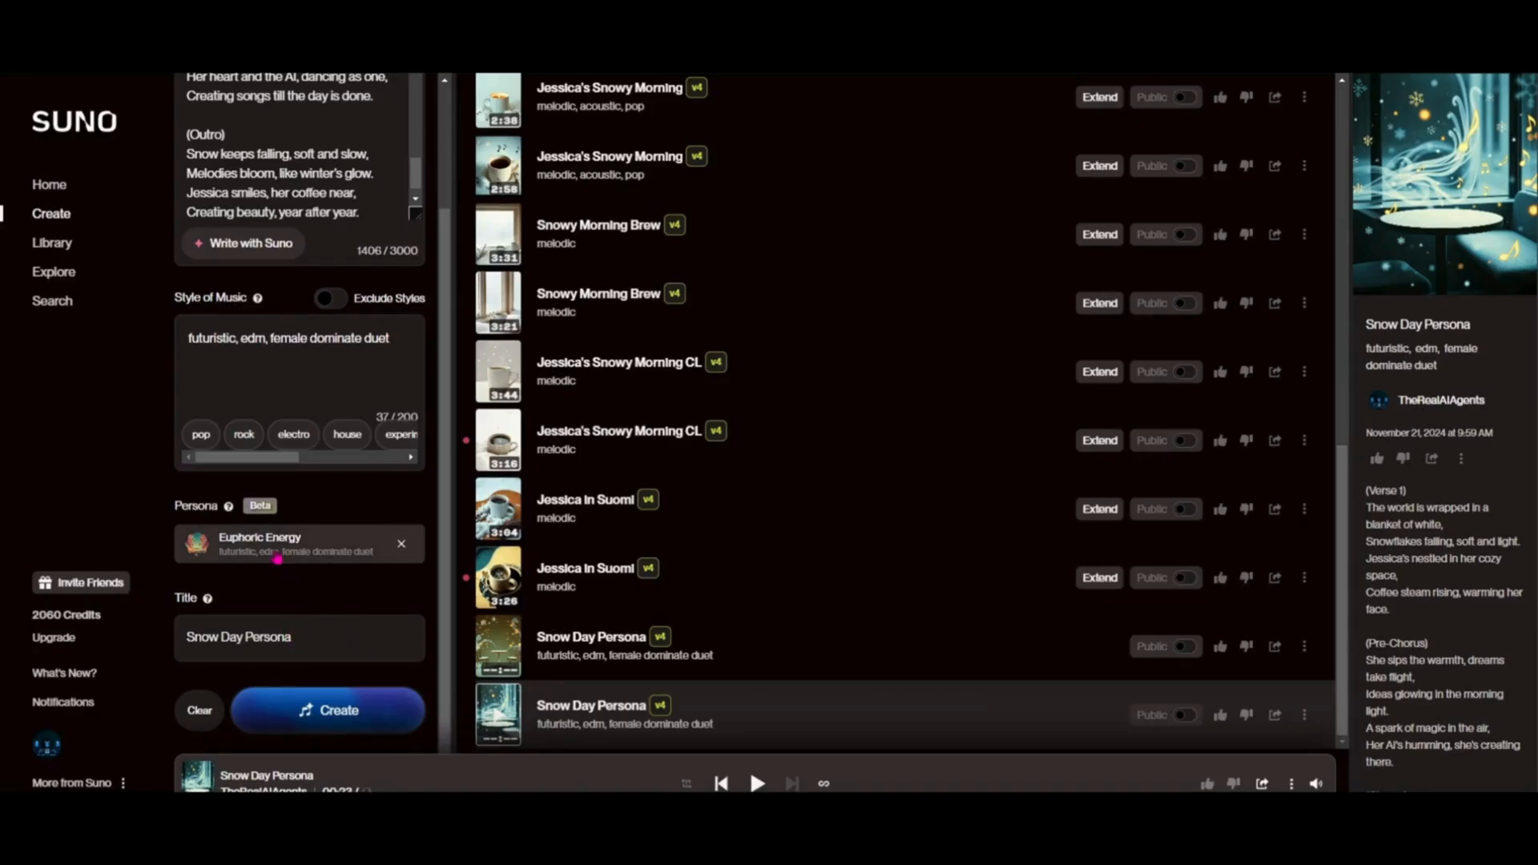
pyautogui.scroll(5, 326, 367)
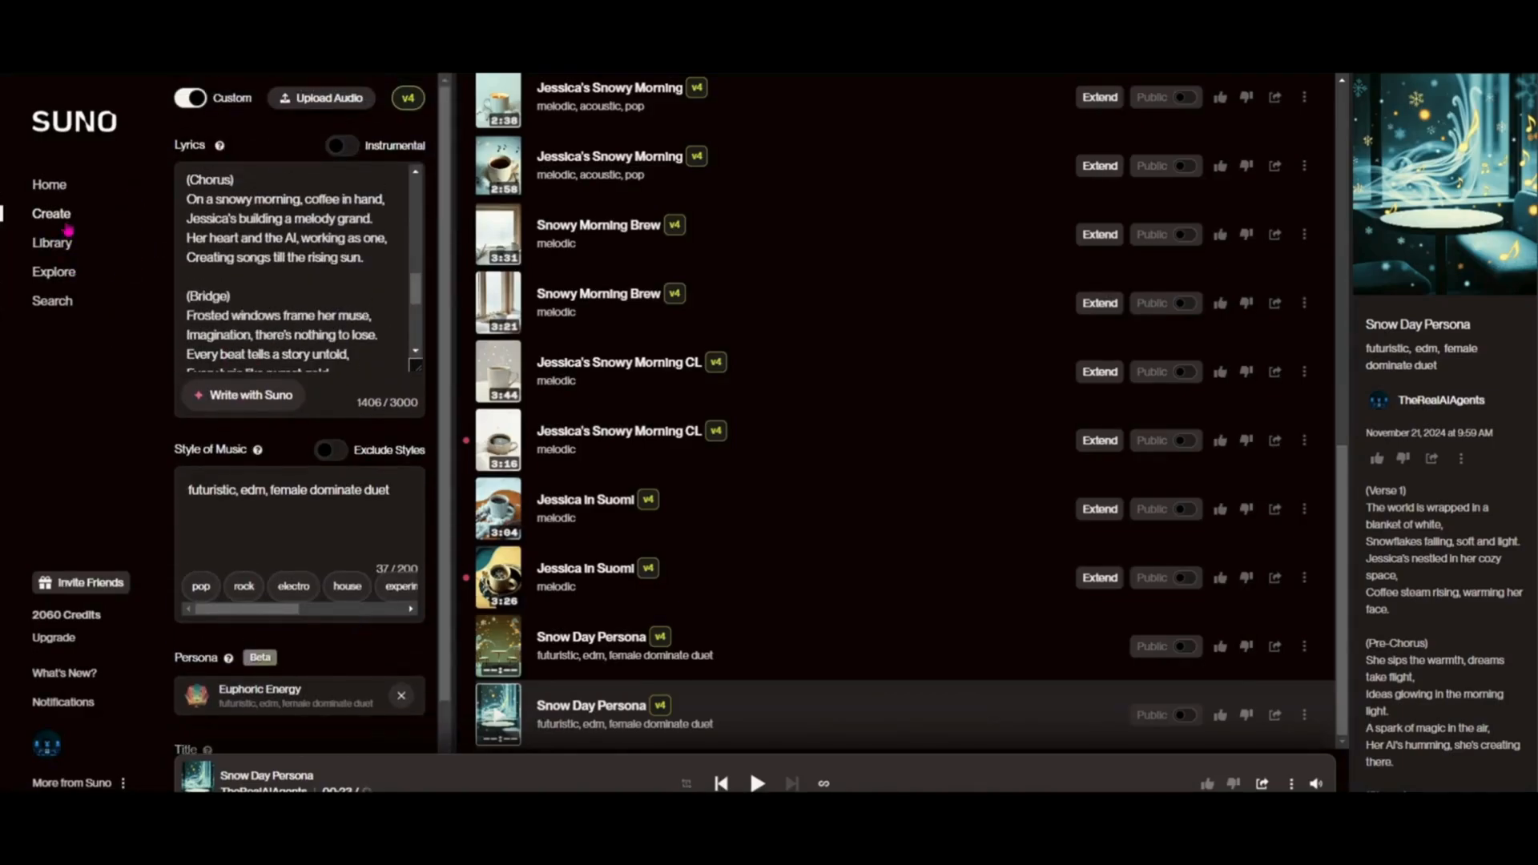
pyautogui.click(65, 217)
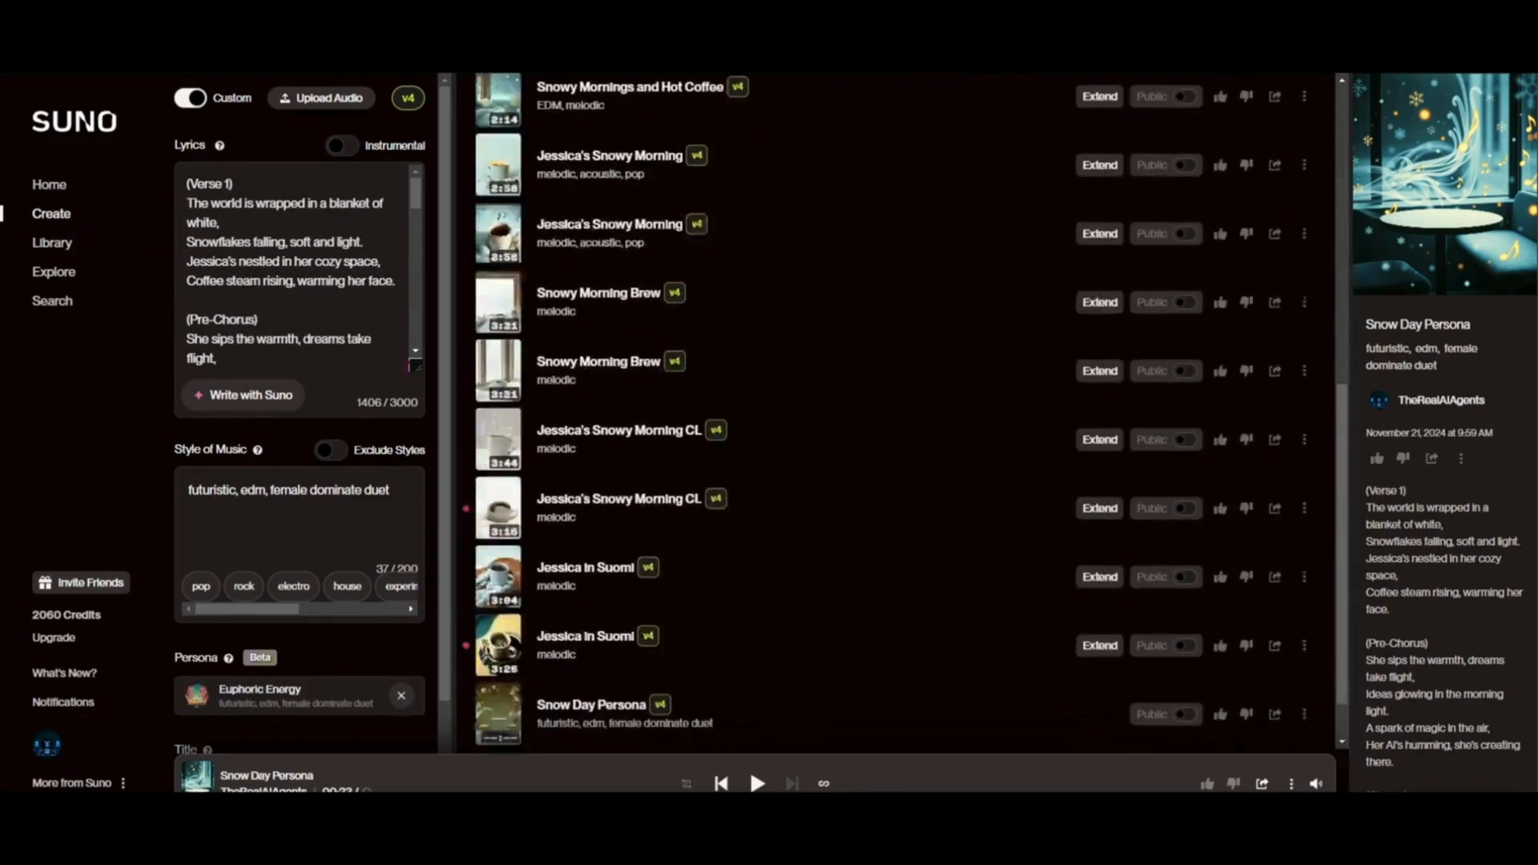
pyautogui.scroll(-2, 197, 732)
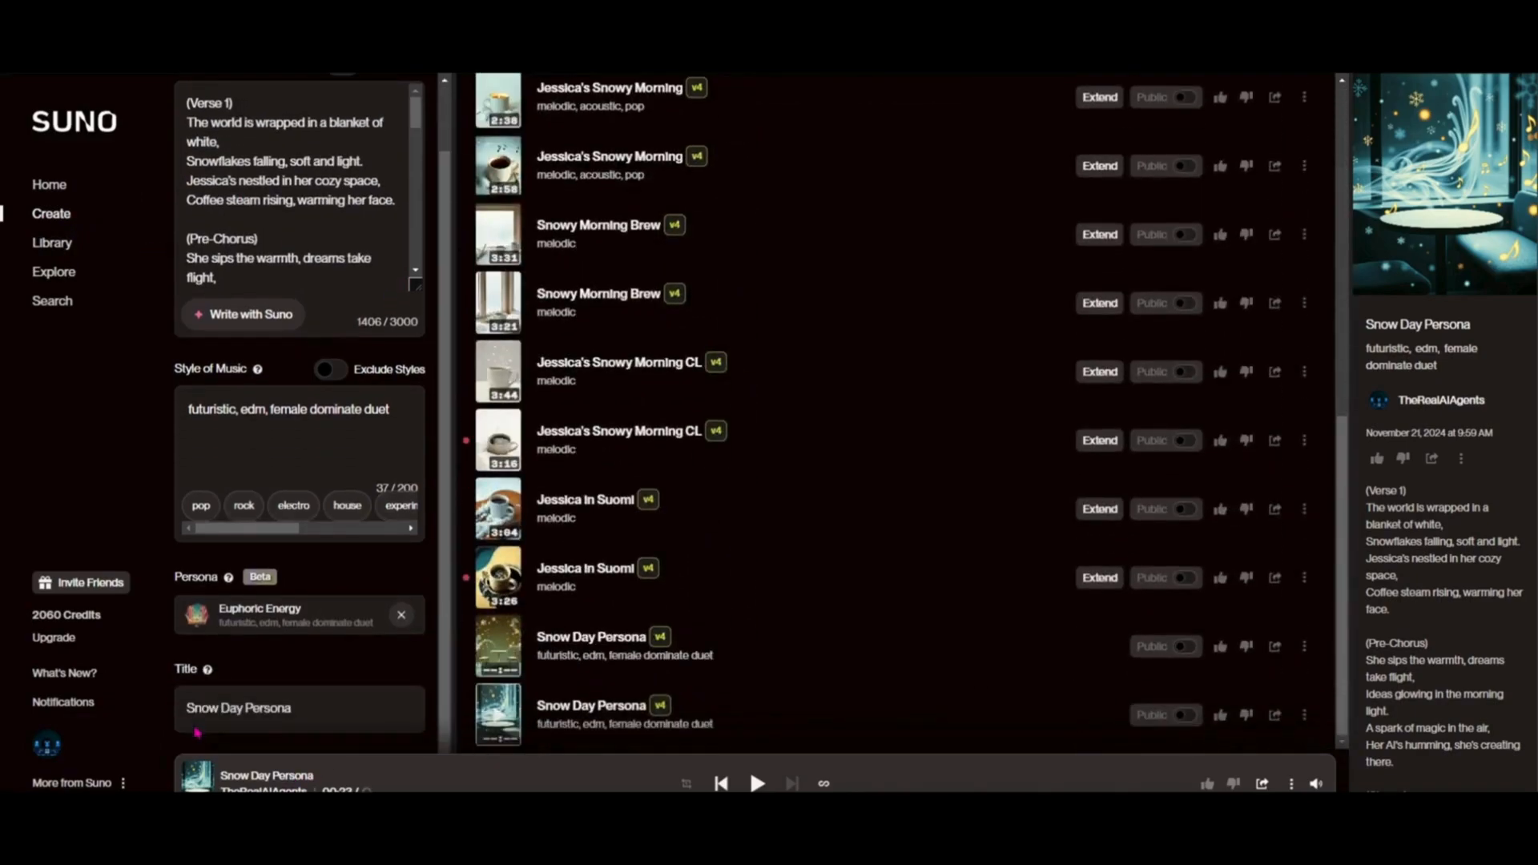
pyautogui.scroll(1, 310, 647)
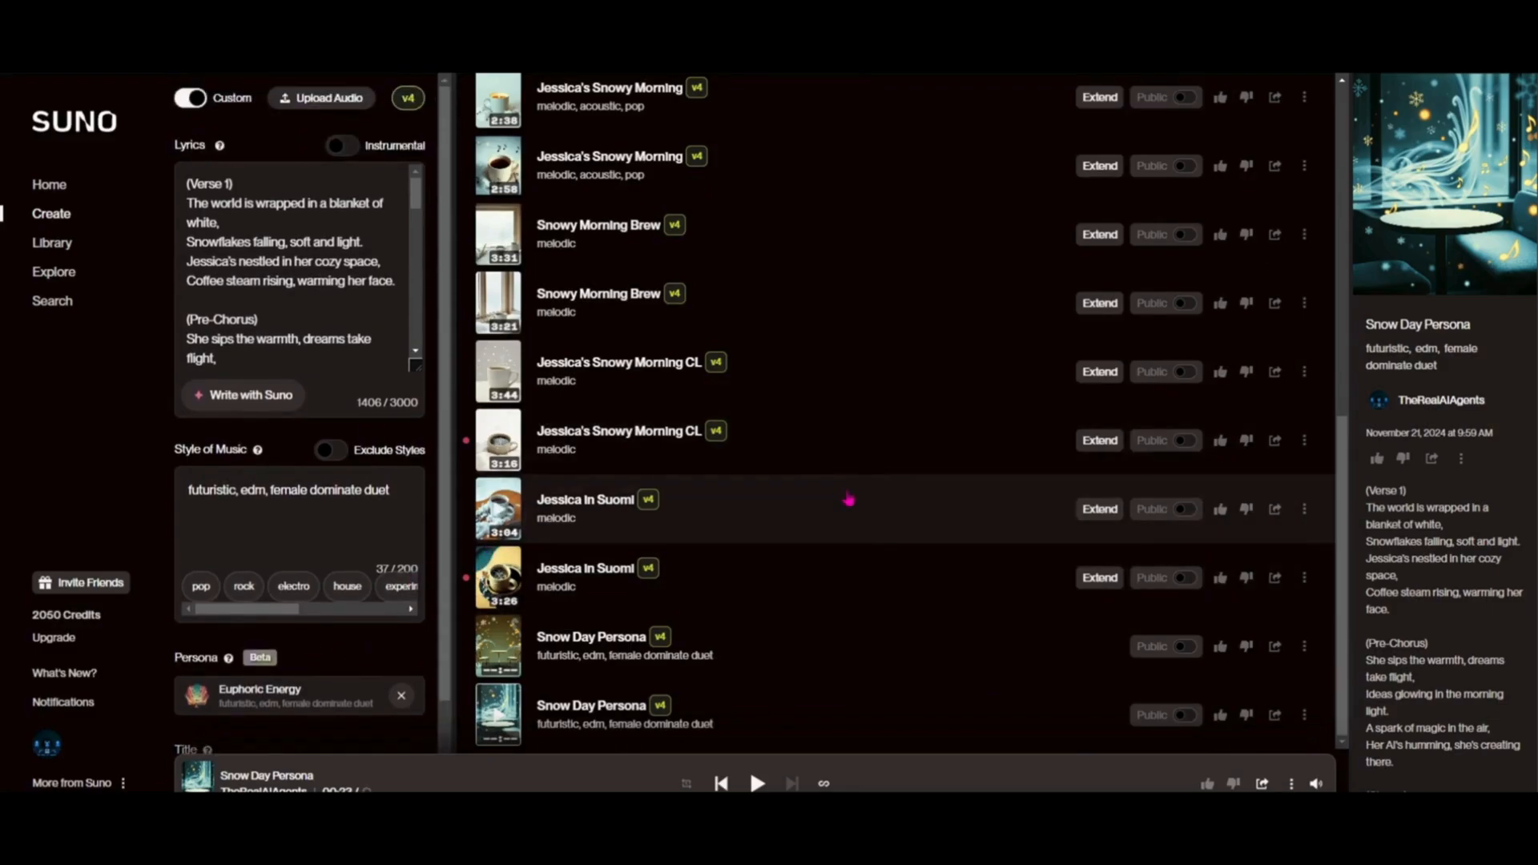
pyautogui.scroll(1, 867, 516)
pyautogui.scroll(9, 867, 519)
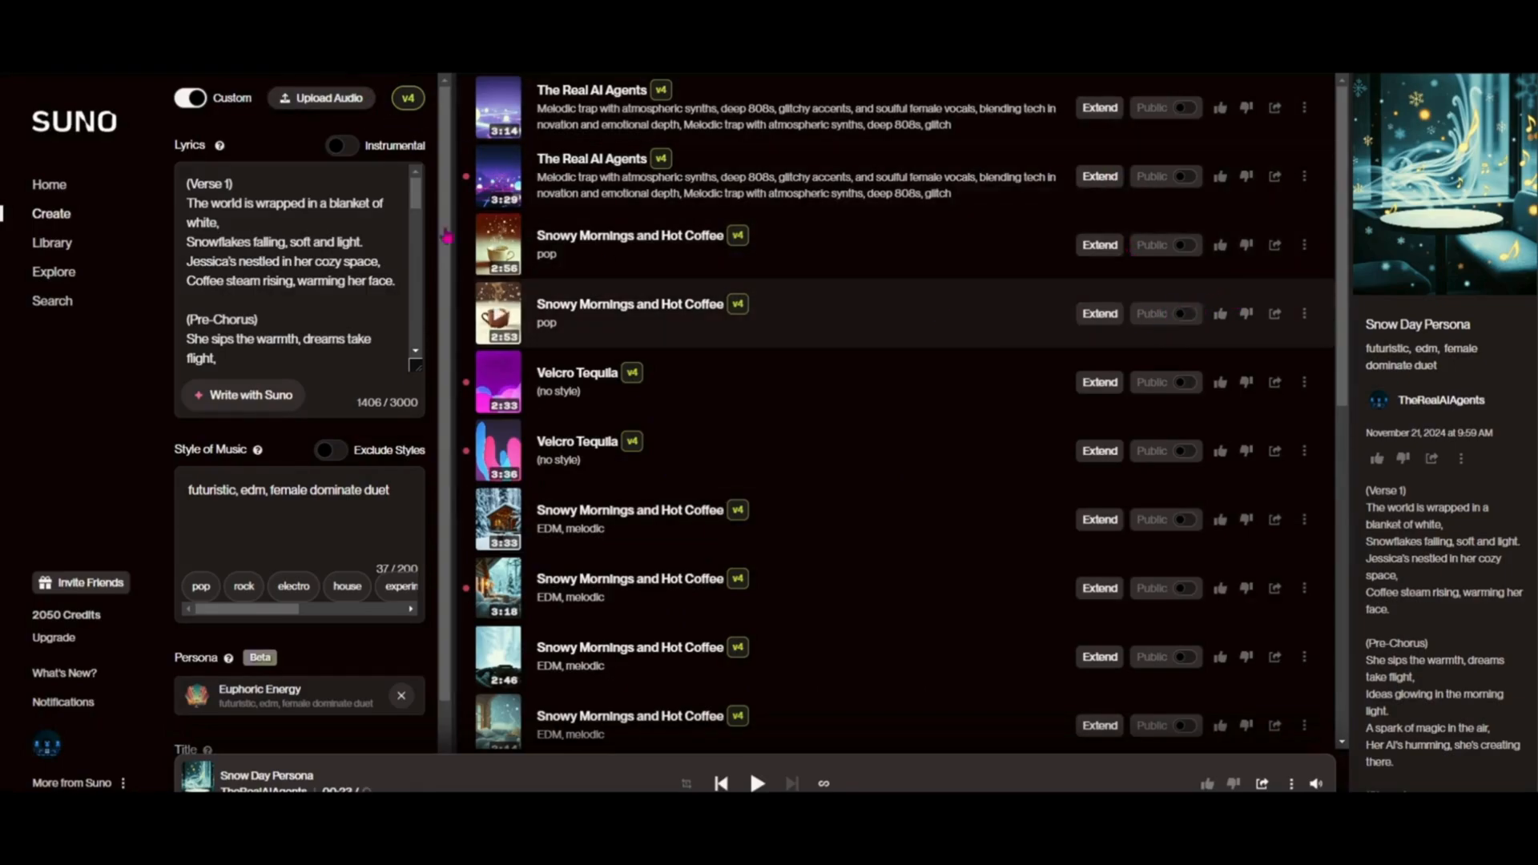
# Step: Open the song library and move forward through the song list to page 8
pyautogui.click(54, 245)
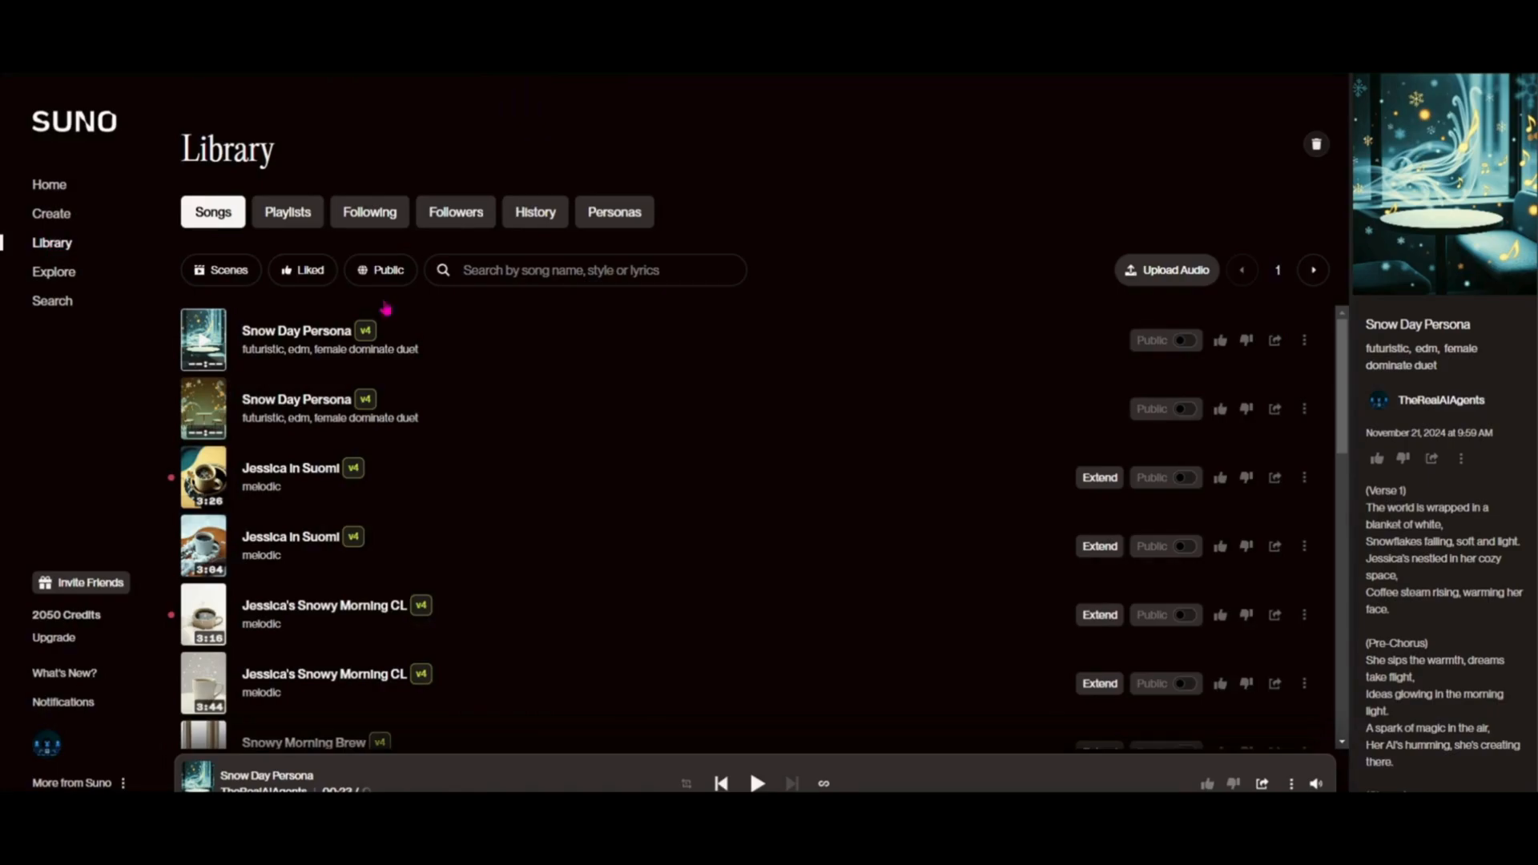
pyautogui.click(1316, 280)
pyautogui.click(1317, 281)
pyautogui.click(1317, 280)
pyautogui.click(1315, 272)
pyautogui.click(1315, 272)
pyautogui.click(1315, 273)
pyautogui.click(1315, 272)
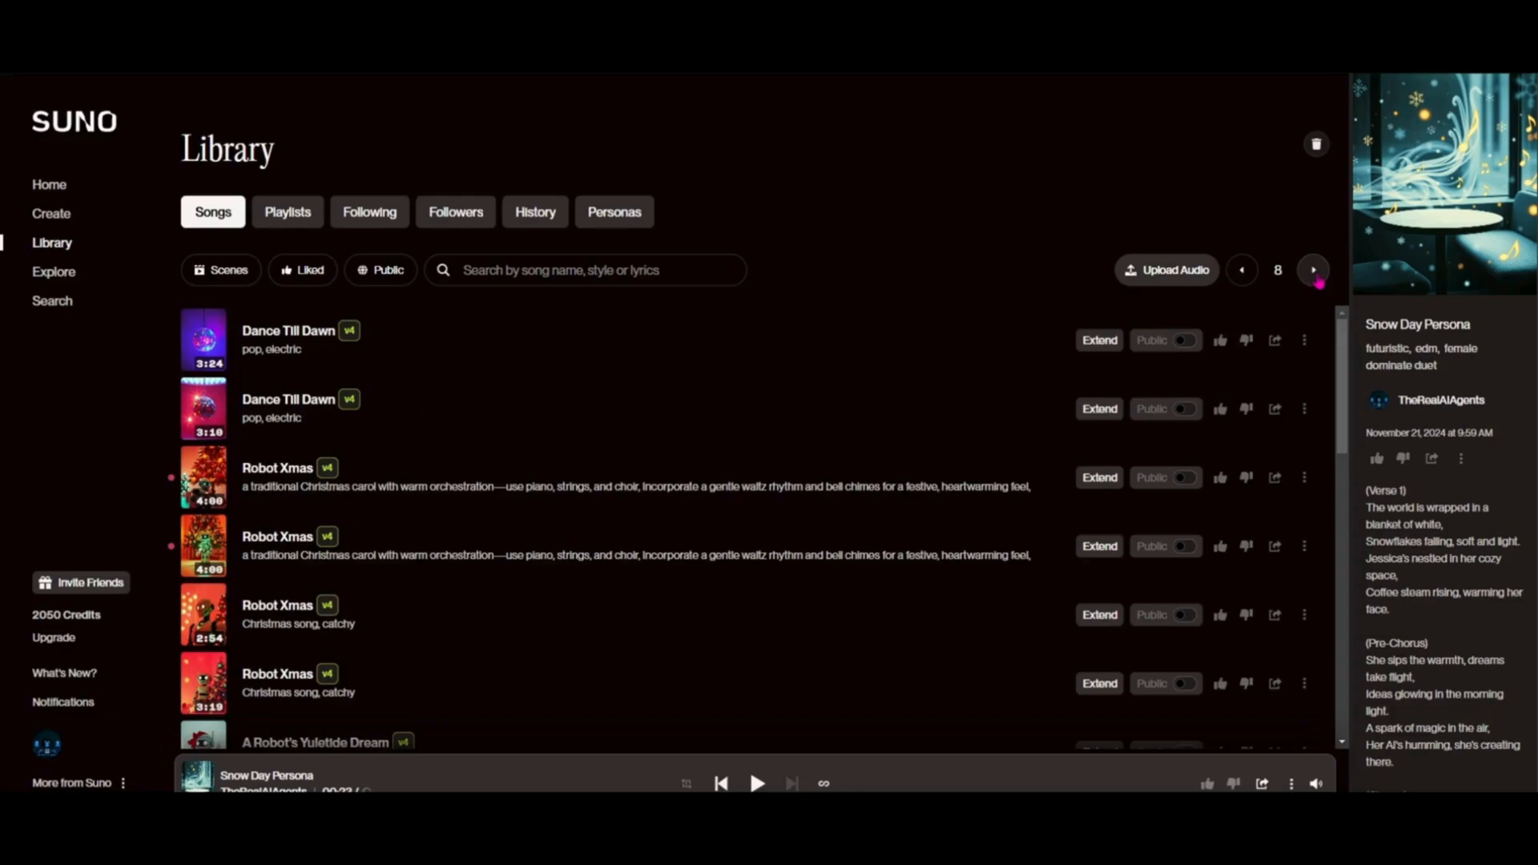
# Step: Page forward through the library's song list from page 8 to the oldest songs at the far end
pyautogui.click(1315, 273)
pyautogui.click(1315, 273)
pyautogui.click(1315, 273)
pyautogui.click(1315, 272)
pyautogui.click(1315, 272)
pyautogui.click(1315, 272)
pyautogui.click(1314, 272)
pyautogui.click(1315, 272)
pyautogui.click(1315, 272)
pyautogui.click(1314, 272)
pyautogui.click(1315, 273)
pyautogui.click(1315, 272)
pyautogui.click(1315, 273)
pyautogui.click(1314, 272)
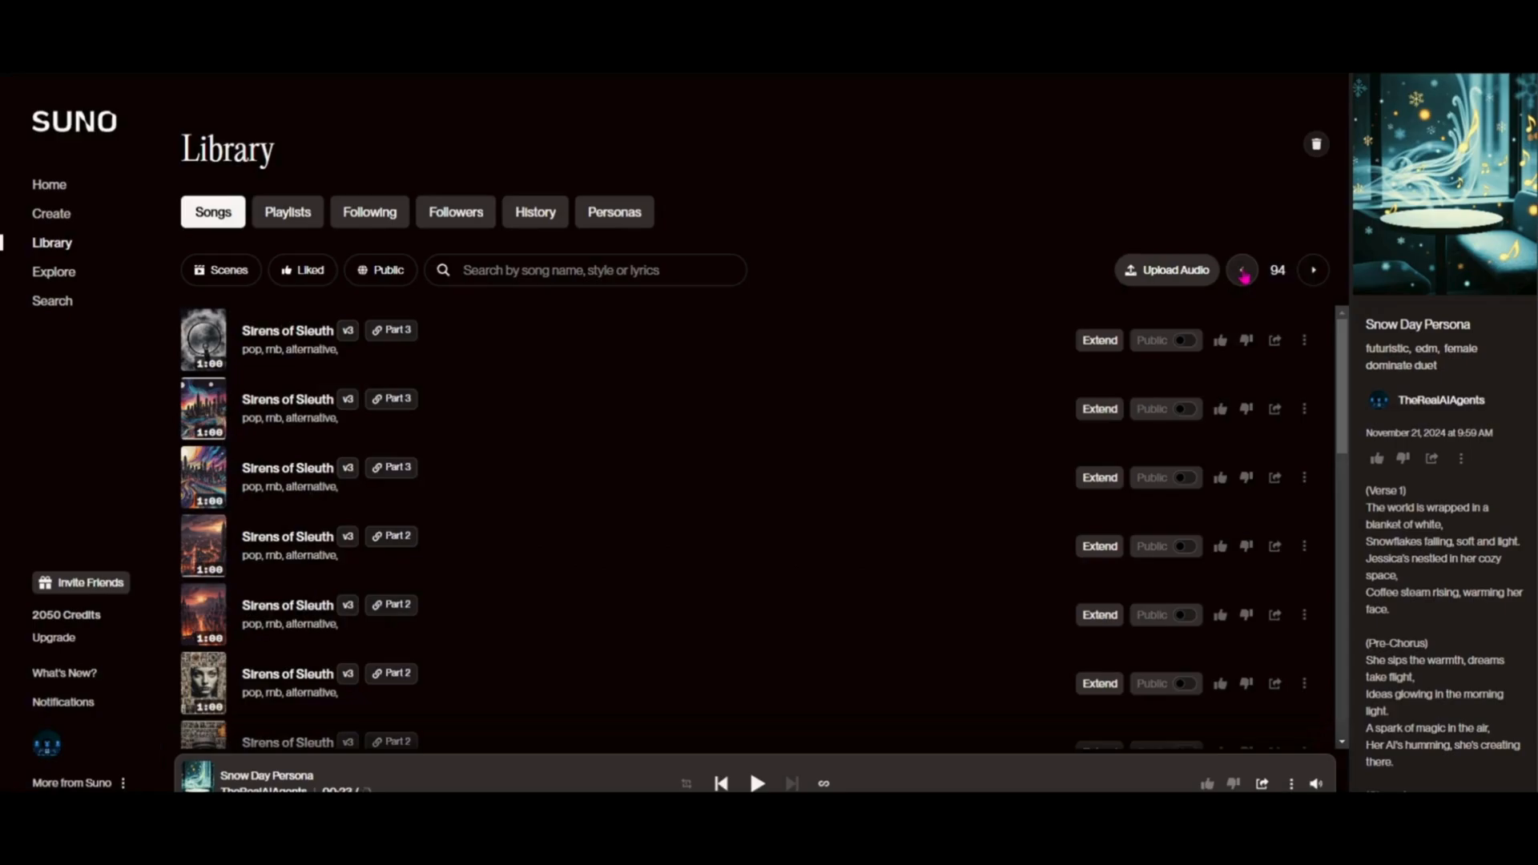
# Step: Go back to page 89 of the song list and look through its "Buccaneer Queen" versions
pyautogui.click(1242, 272)
pyautogui.click(1242, 273)
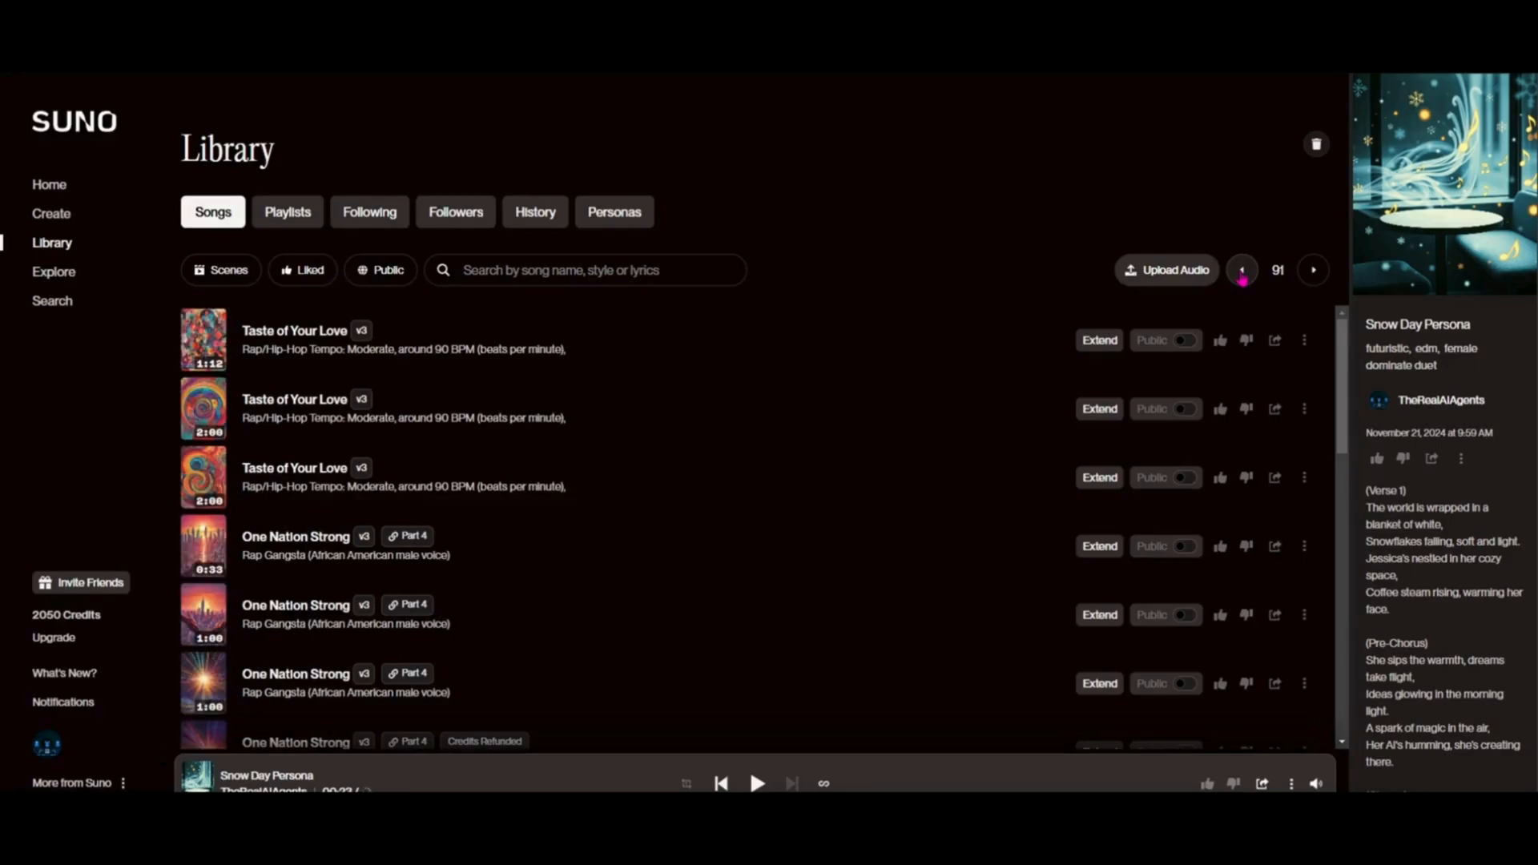
pyautogui.click(1242, 272)
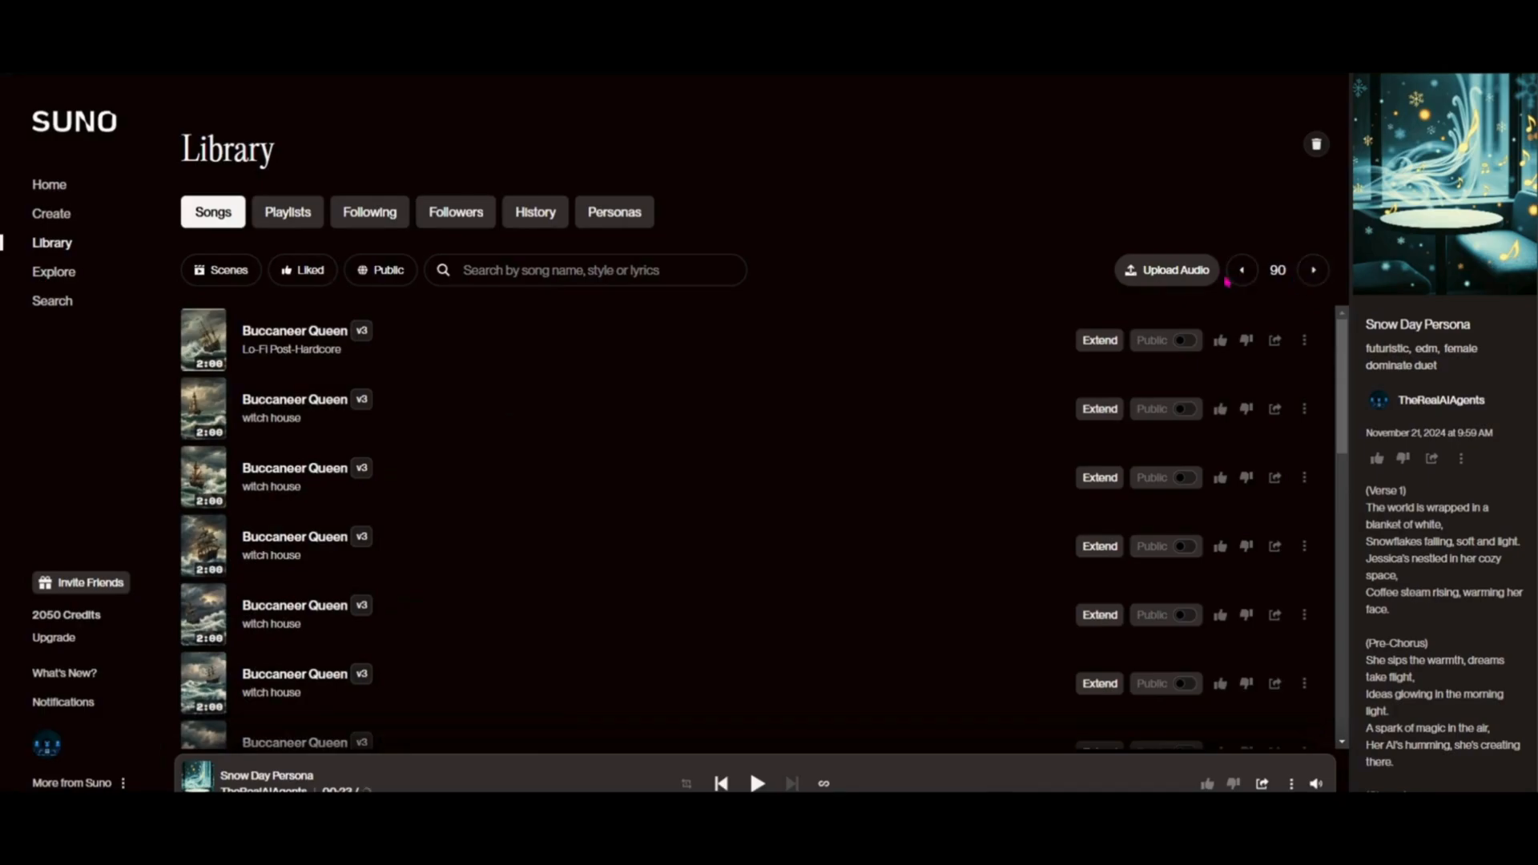
pyautogui.click(1244, 275)
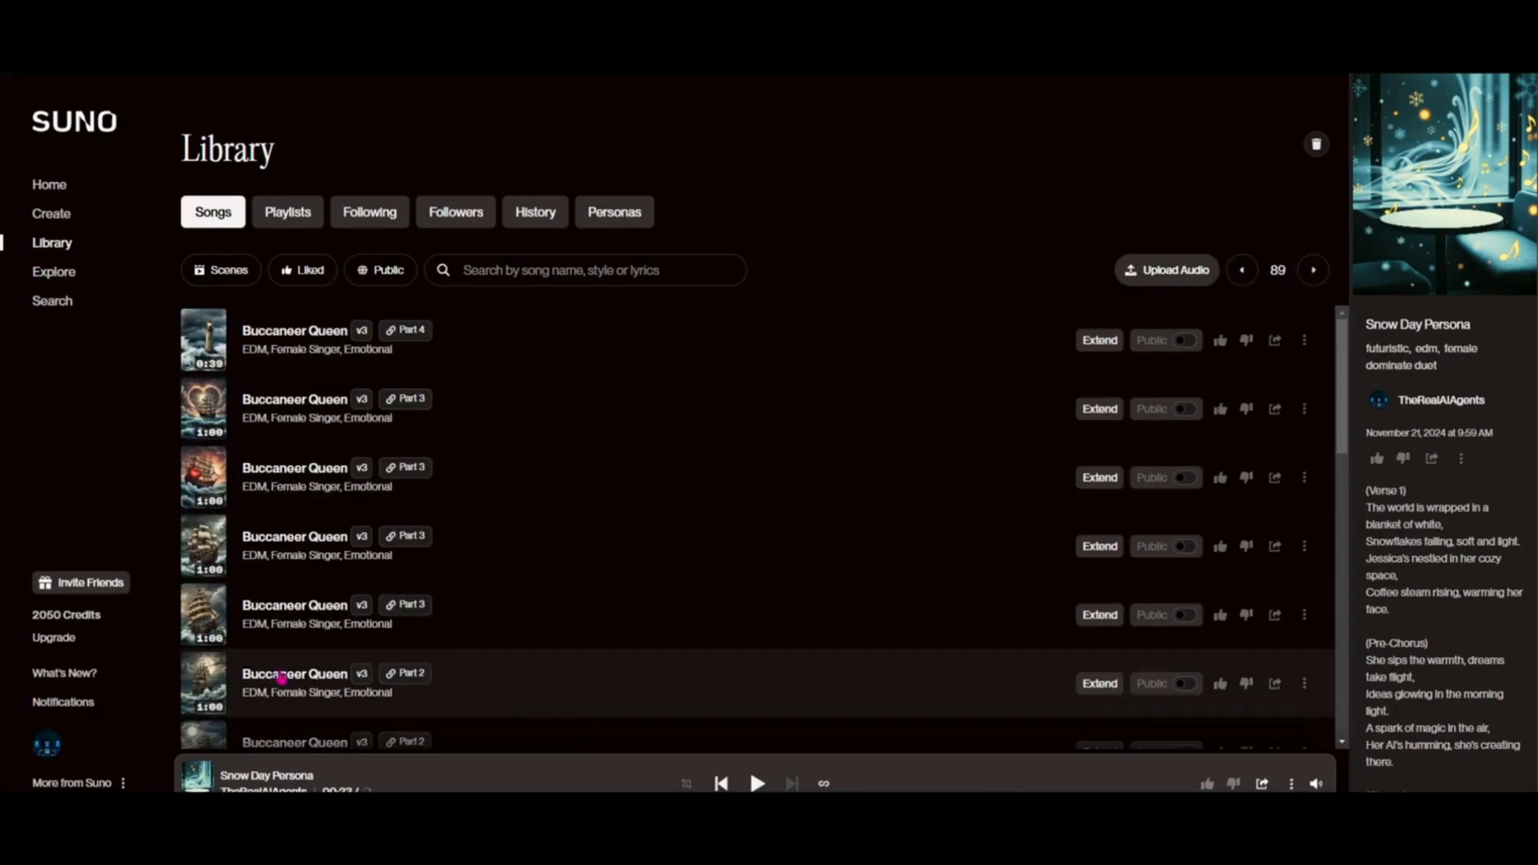
pyautogui.scroll(-5, 405, 601)
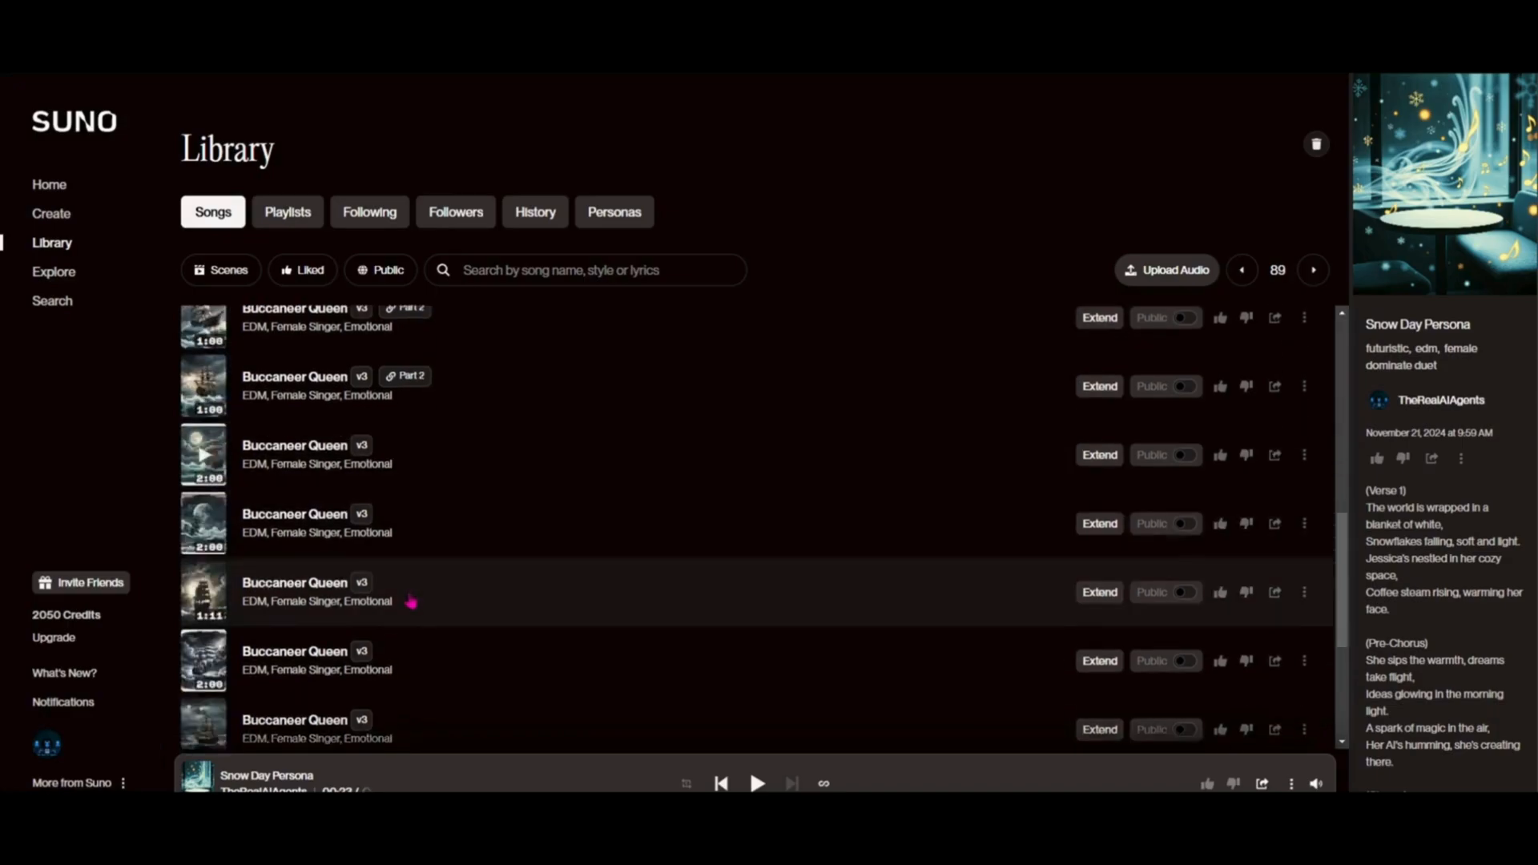
pyautogui.scroll(-3, 406, 597)
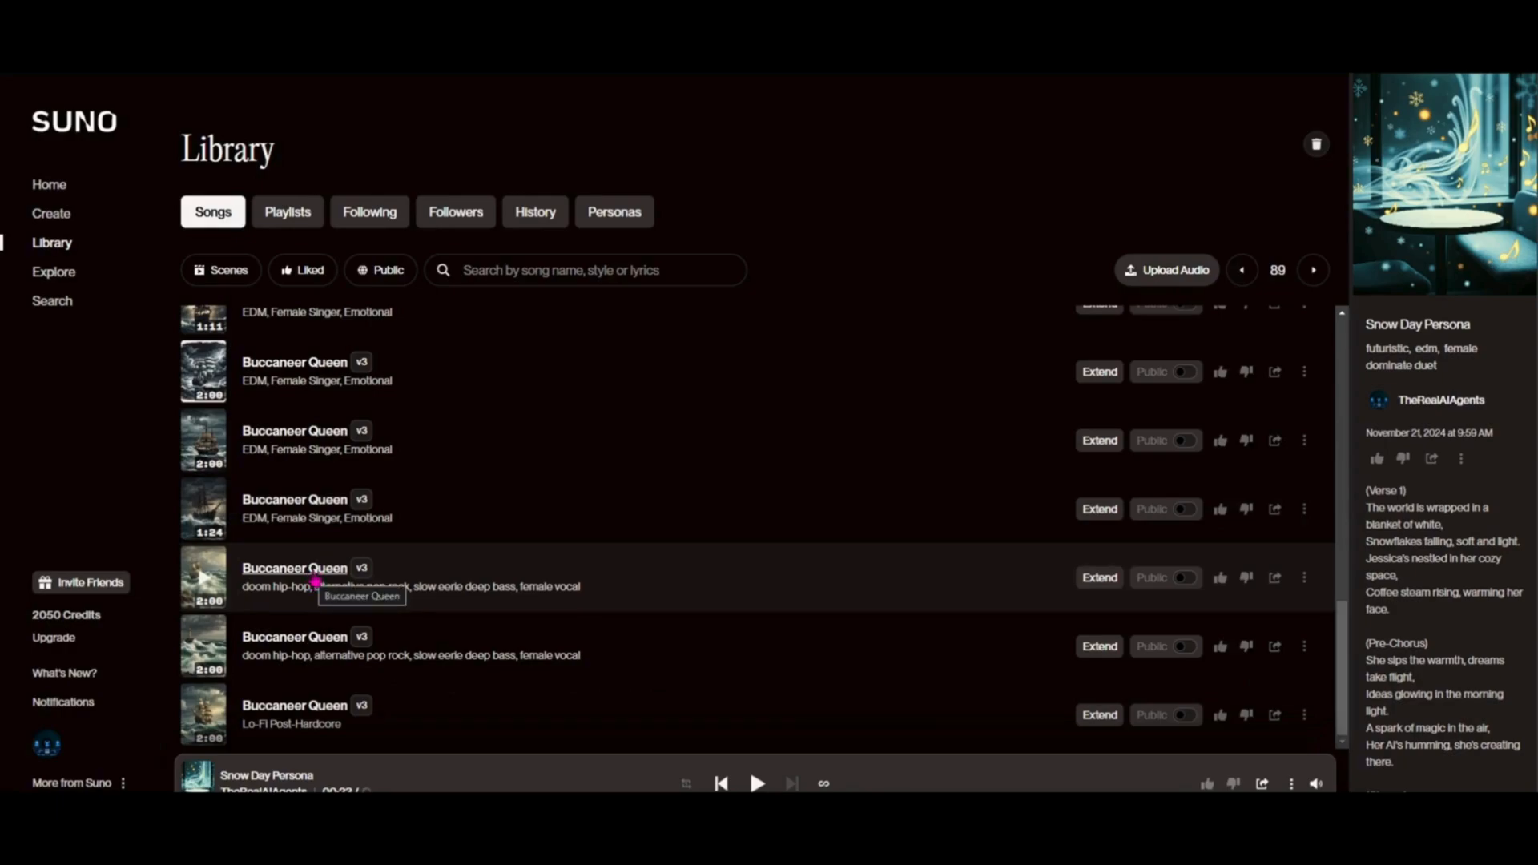
# Step: Open the first doom hip-hop version of "Buccaneer Queen", play it and pause it
pyautogui.click(318, 583)
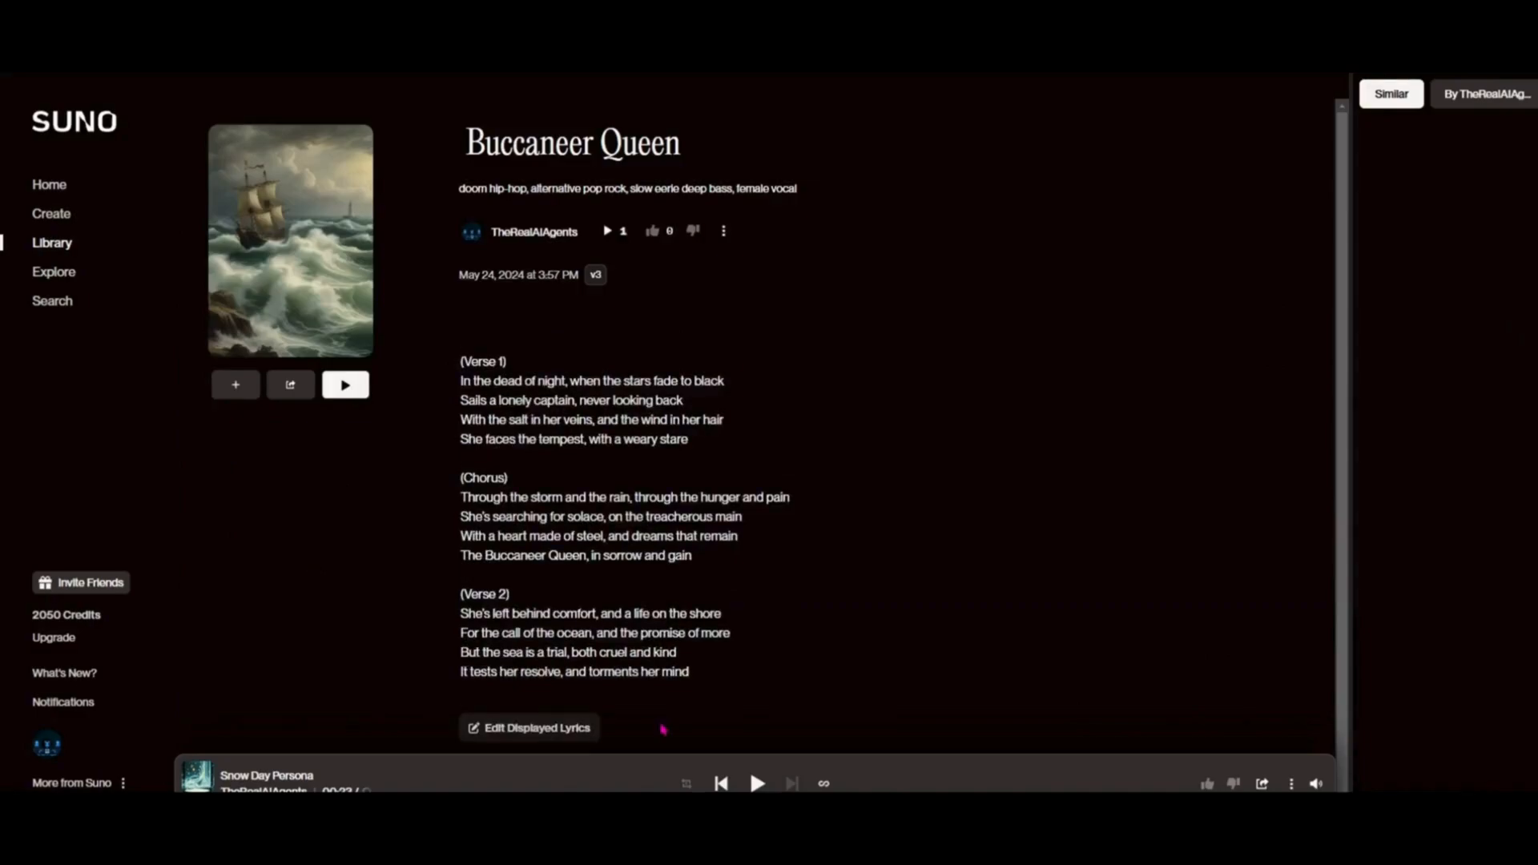
pyautogui.click(344, 387)
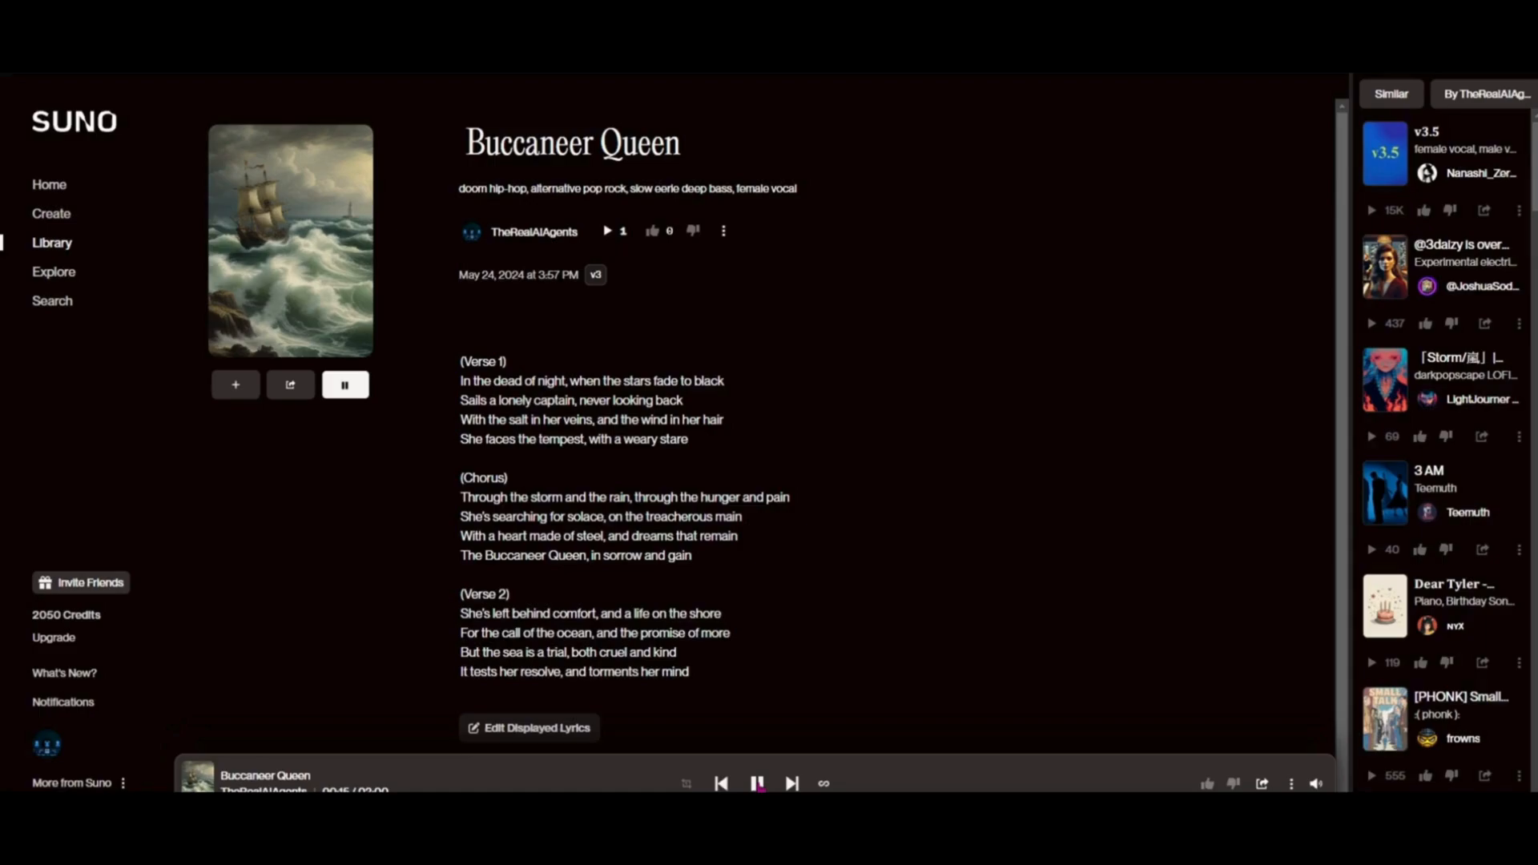
pyautogui.click(757, 784)
# Step: Remaster the doom hip-hop version of "Buccaneer Queen" with the v4 model
pyautogui.click(725, 232)
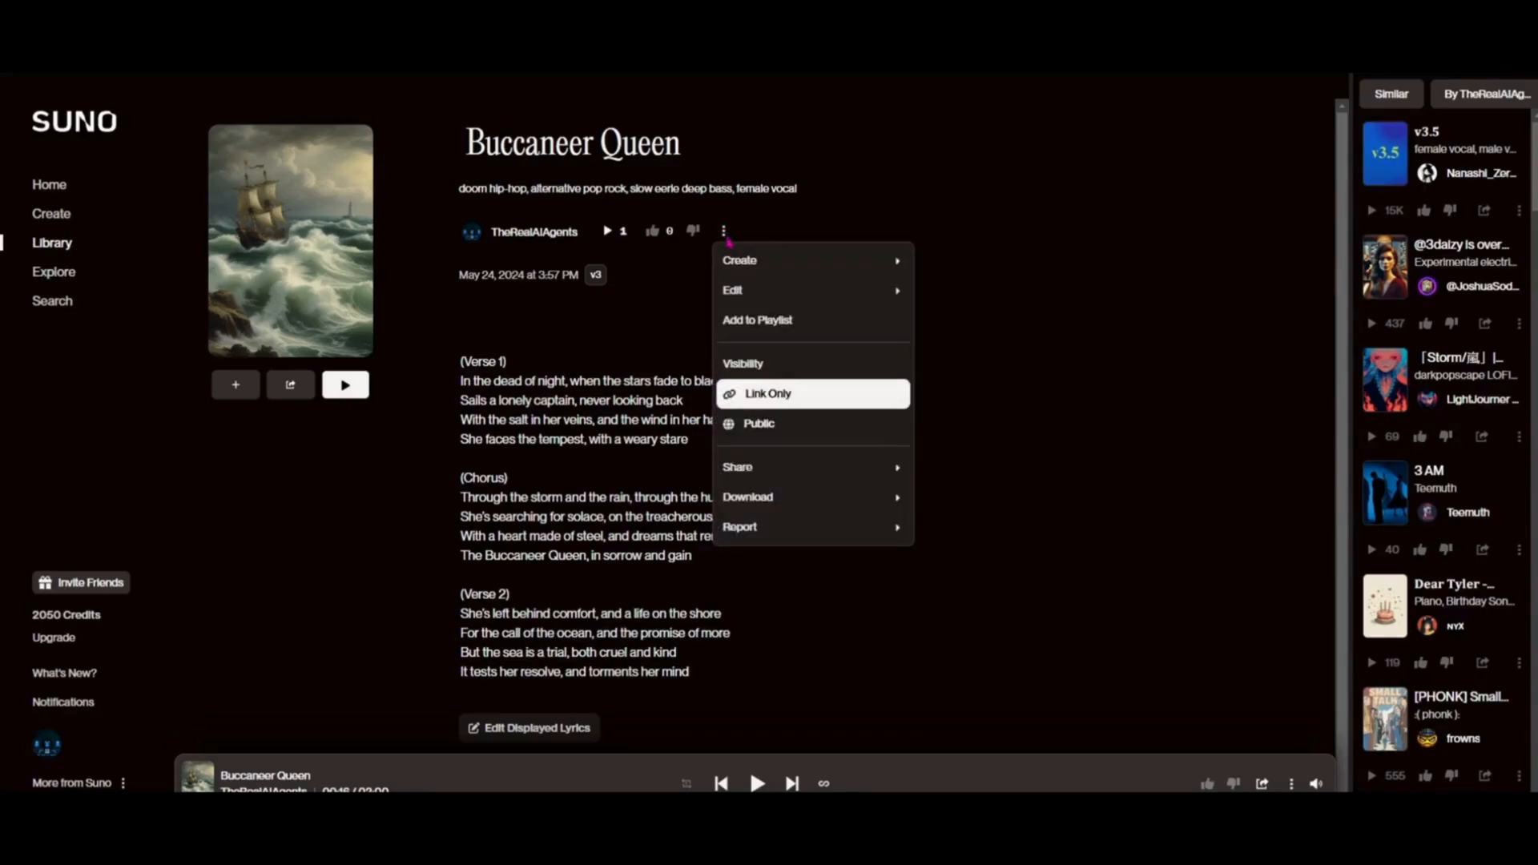
pyautogui.moveTo(737, 270)
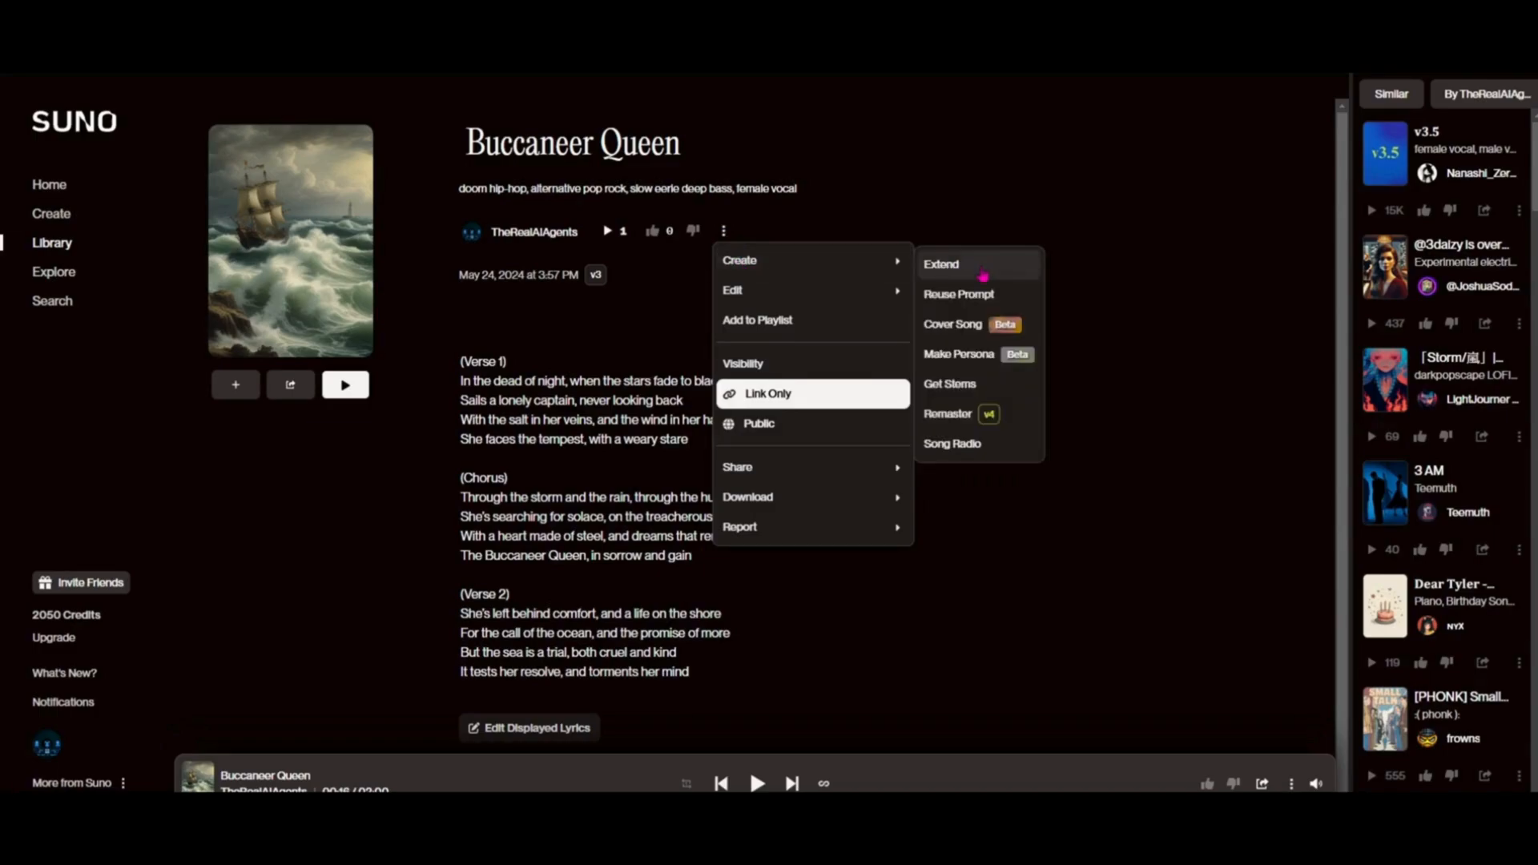
pyautogui.click(948, 415)
# Step: Play the first "Buccaneer Queen (Remastered)" version, then the second one
pyautogui.scroll(-4, 958, 440)
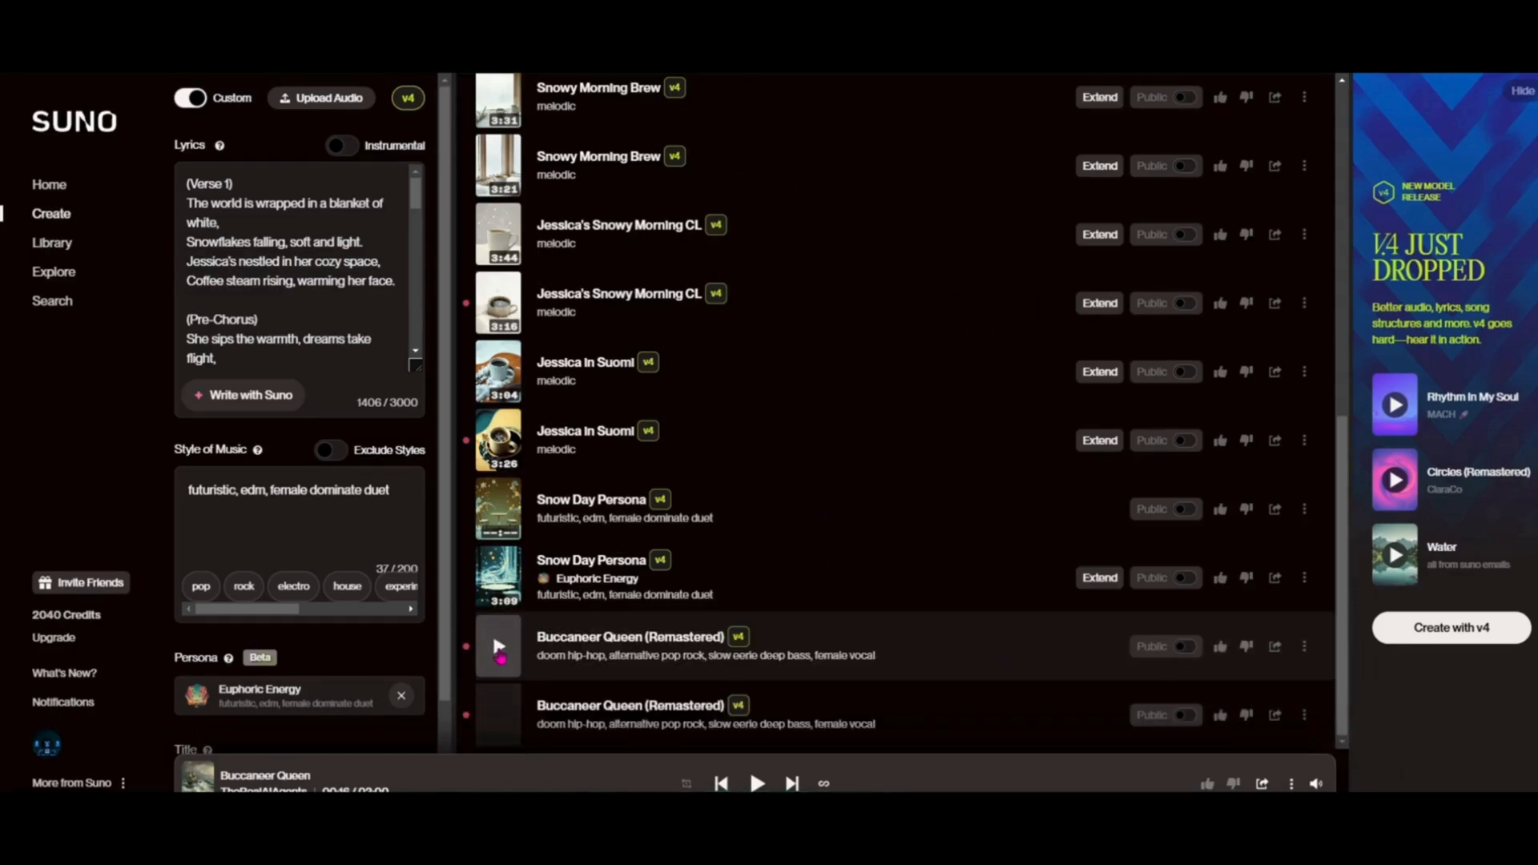
pyautogui.click(499, 647)
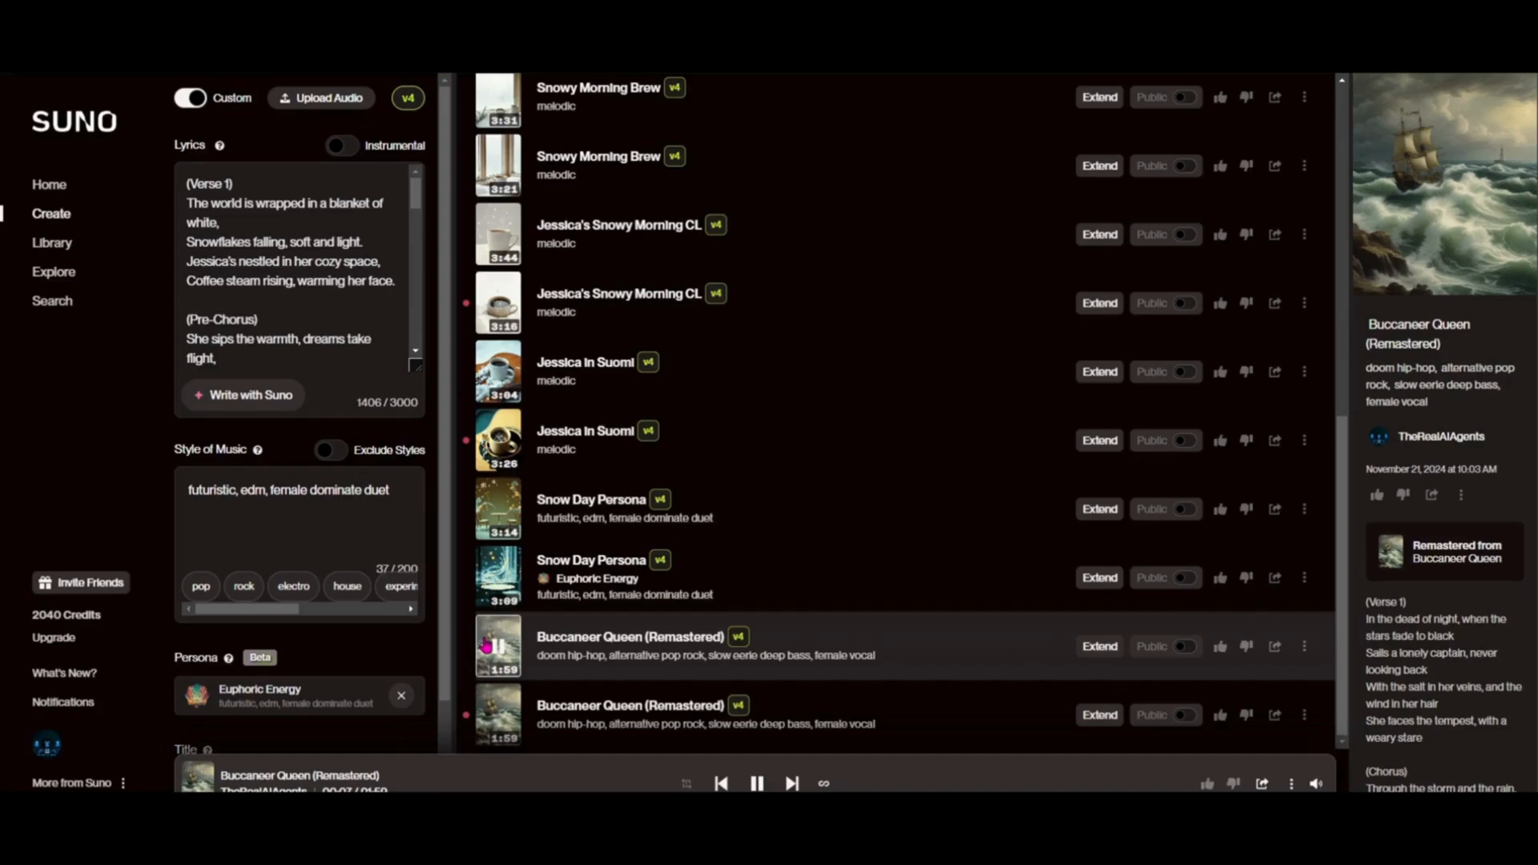
pyautogui.click(498, 726)
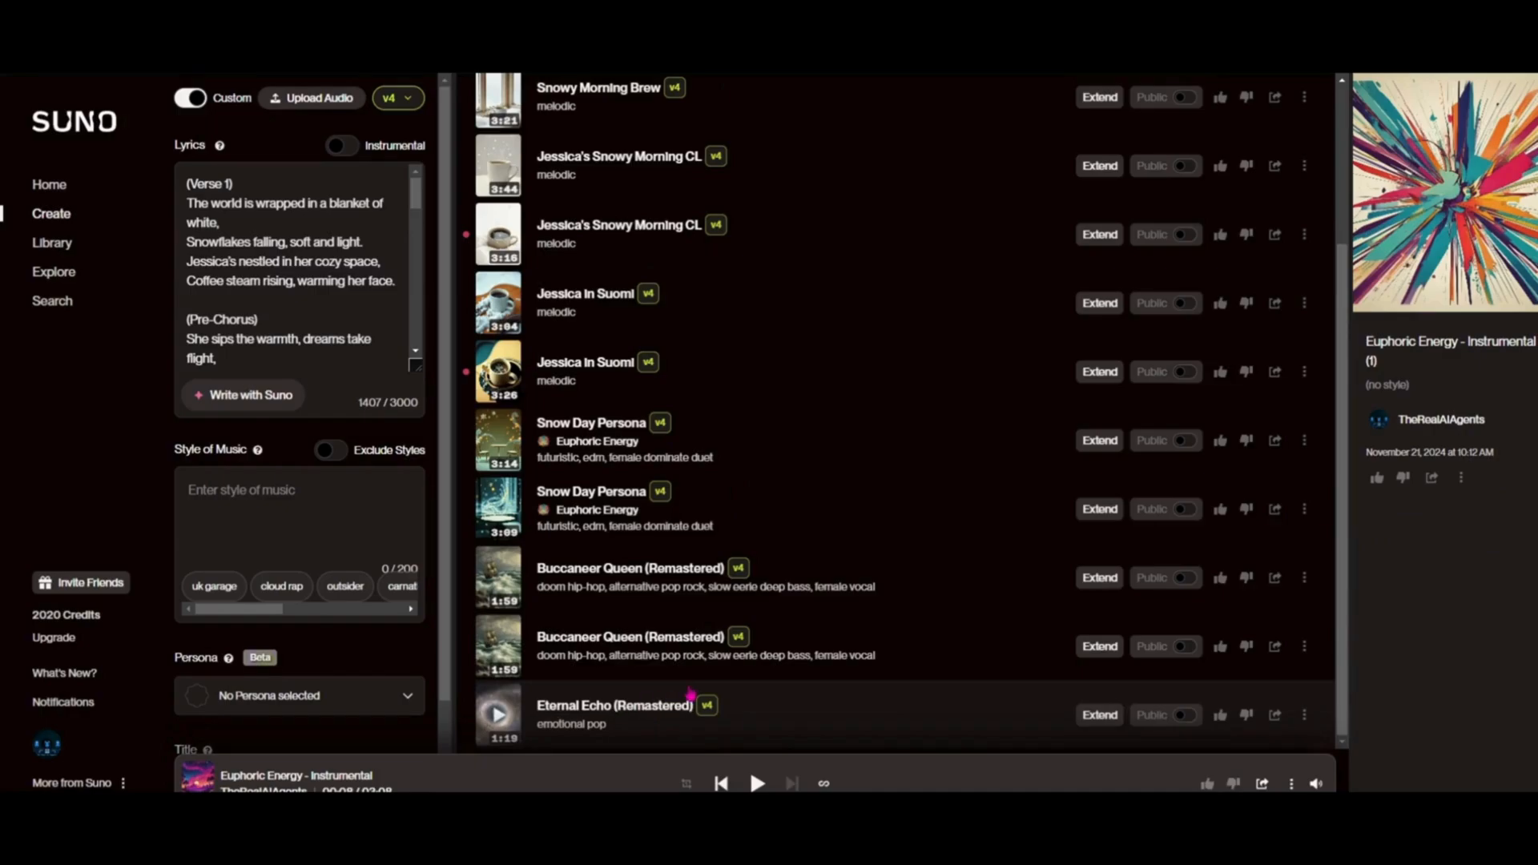
# Step: Open the 3:31 version of "Snowy Morning Brew", play it and pause it
pyautogui.scroll(3, 686, 689)
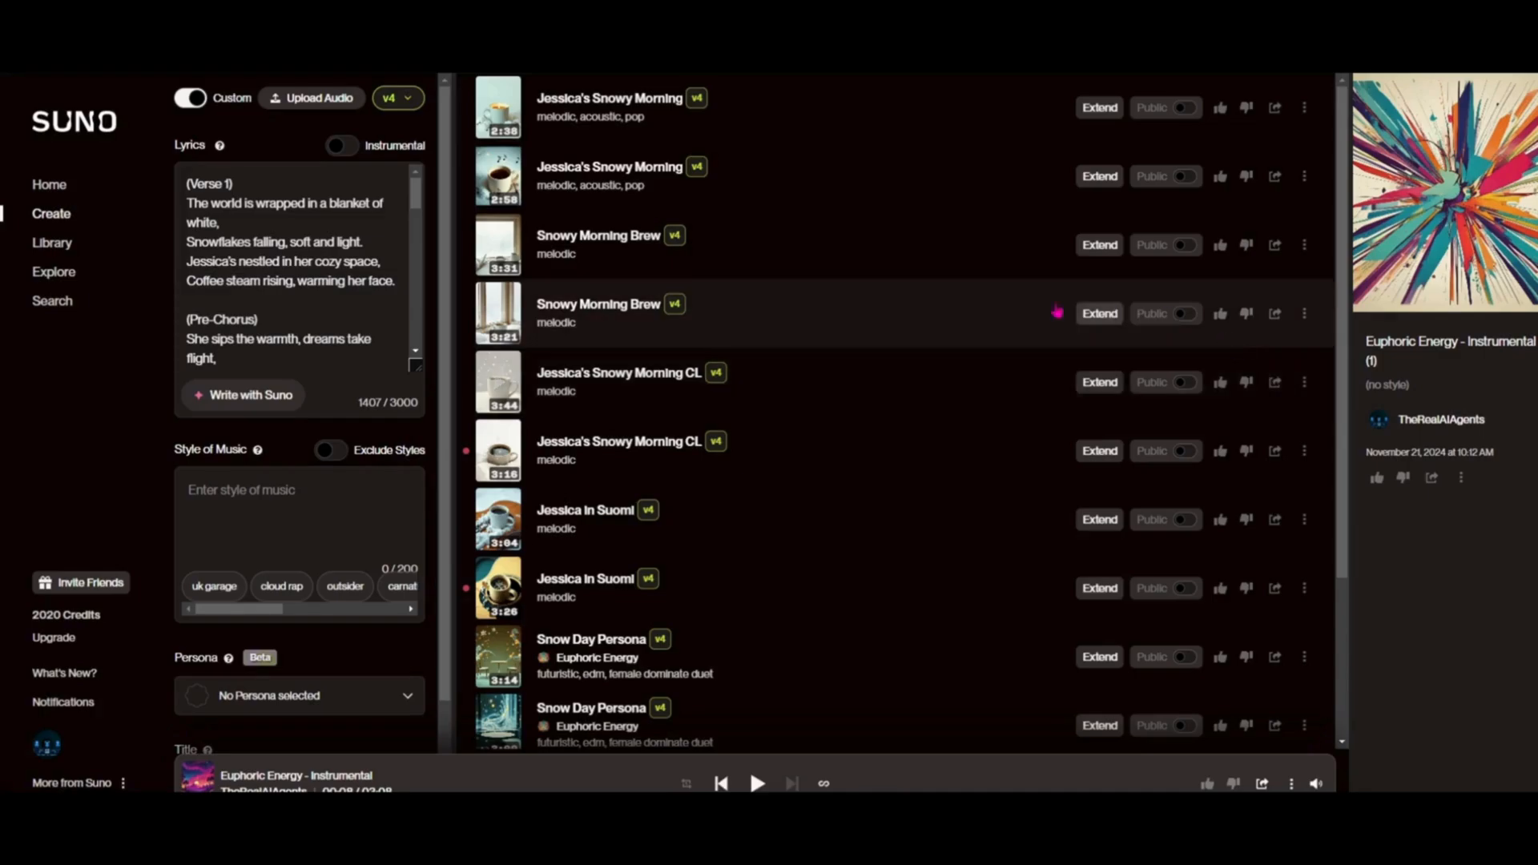
pyautogui.click(556, 250)
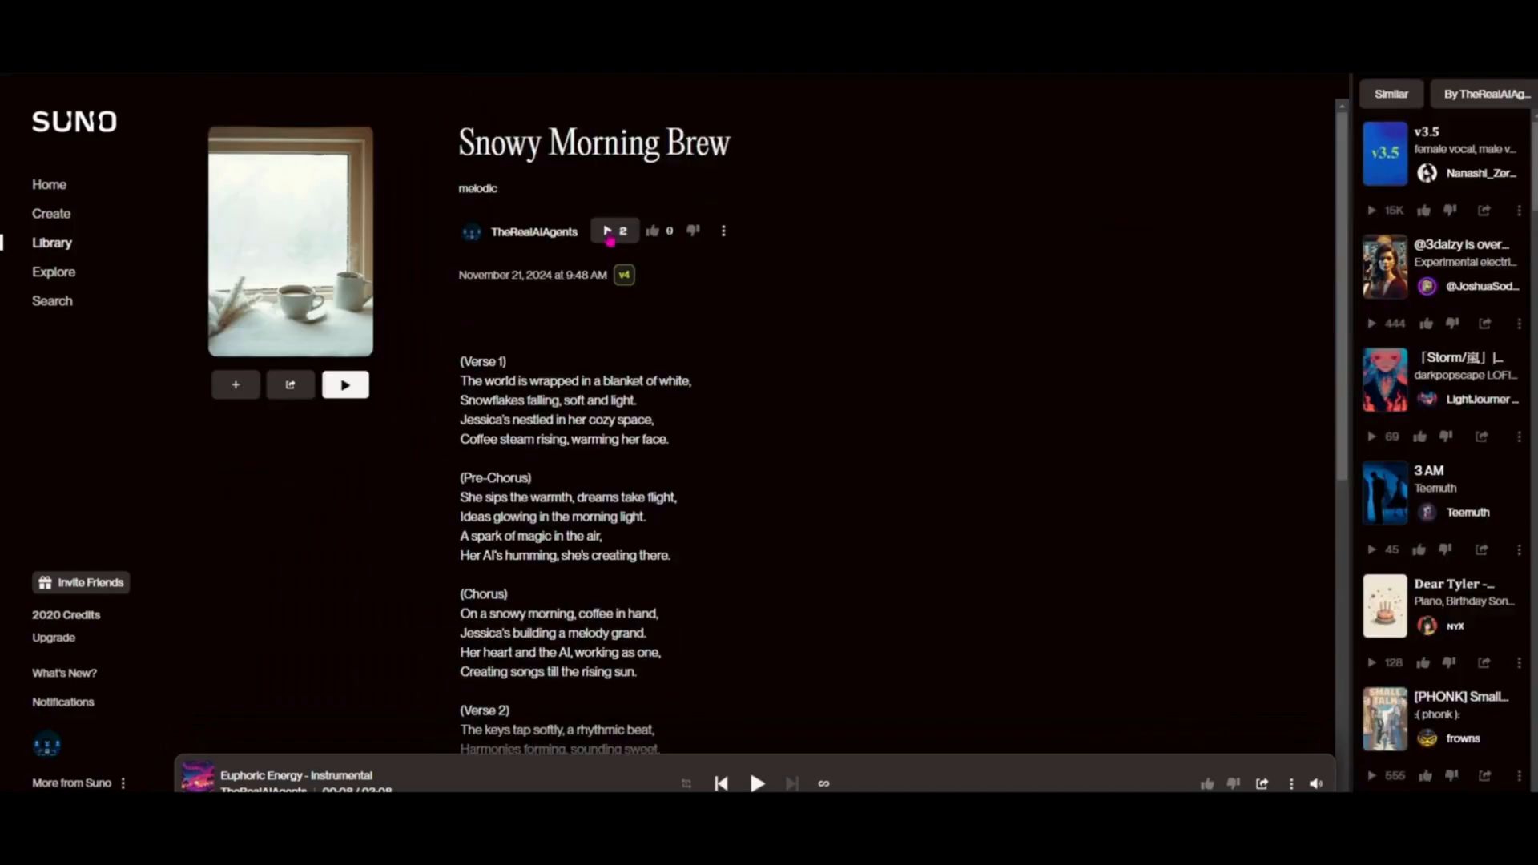
pyautogui.click(345, 386)
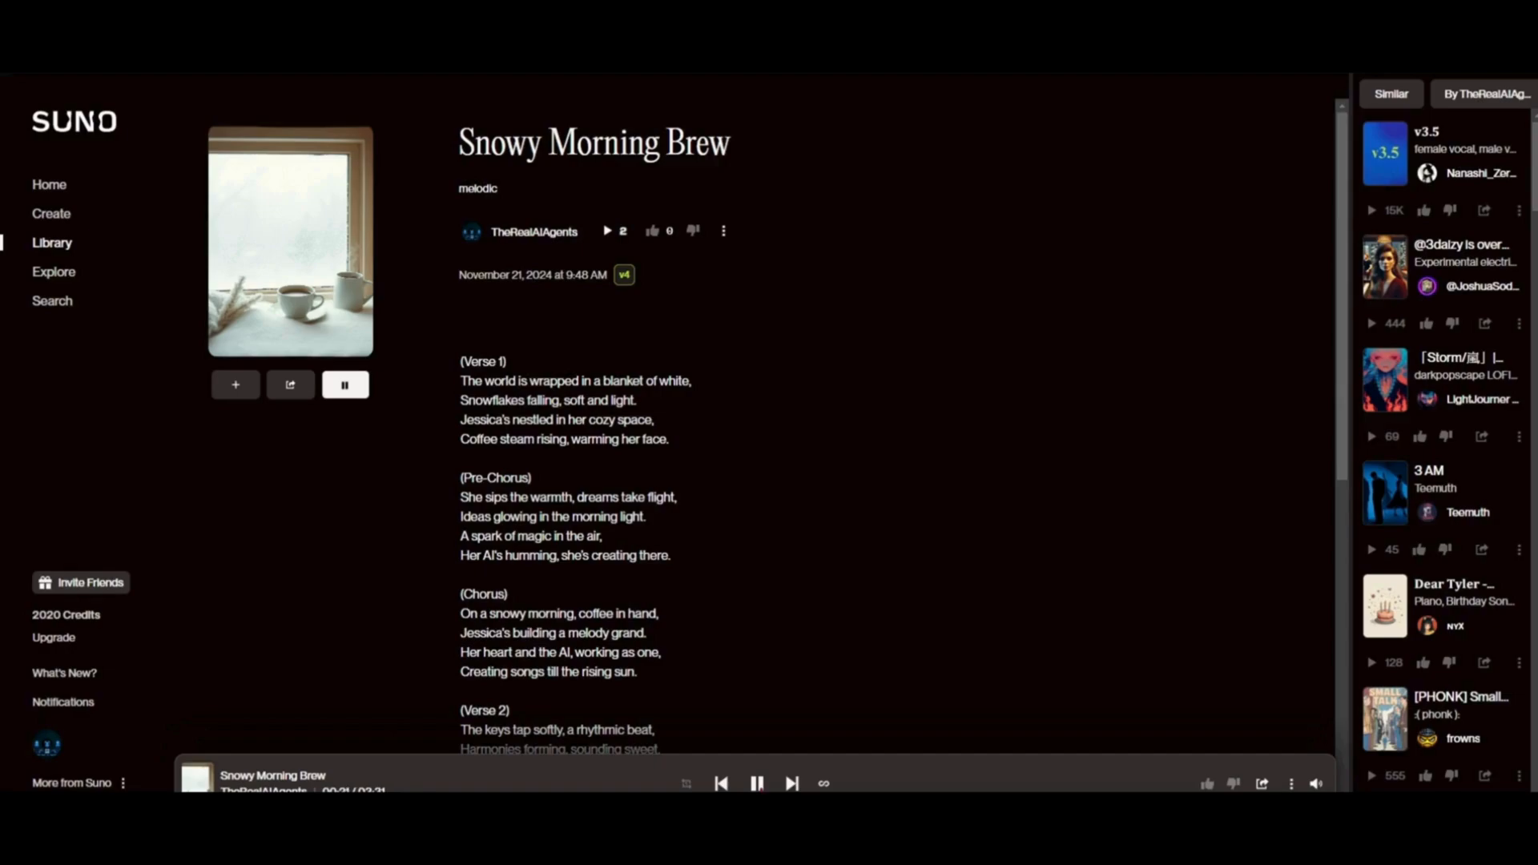
pyautogui.click(757, 785)
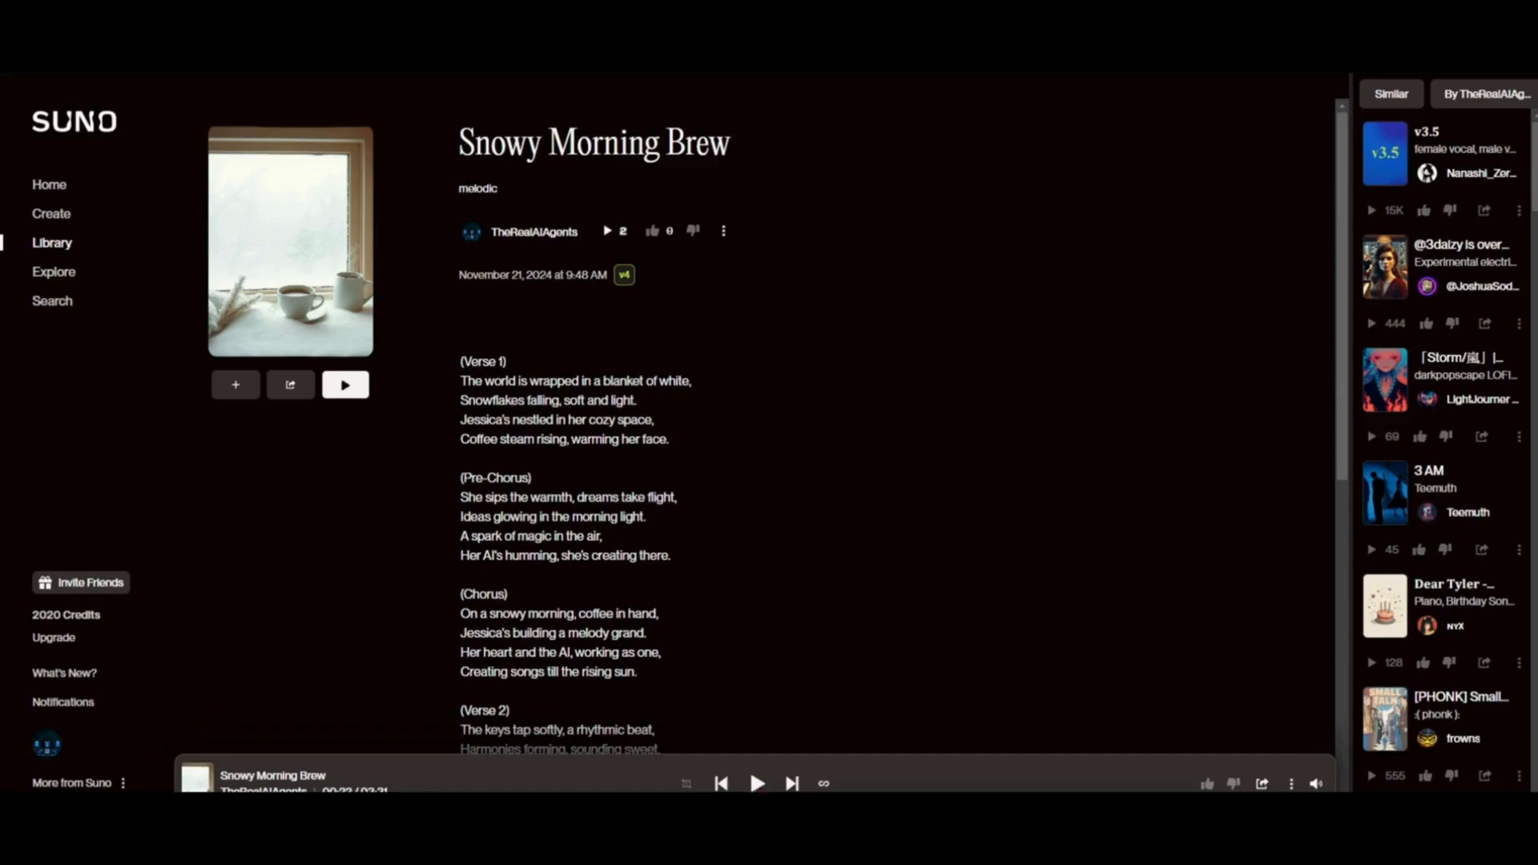
# Step: Return to the creation page and get the stems of the 3:31 "Snowy Morning Brew" song
pyautogui.click(725, 234)
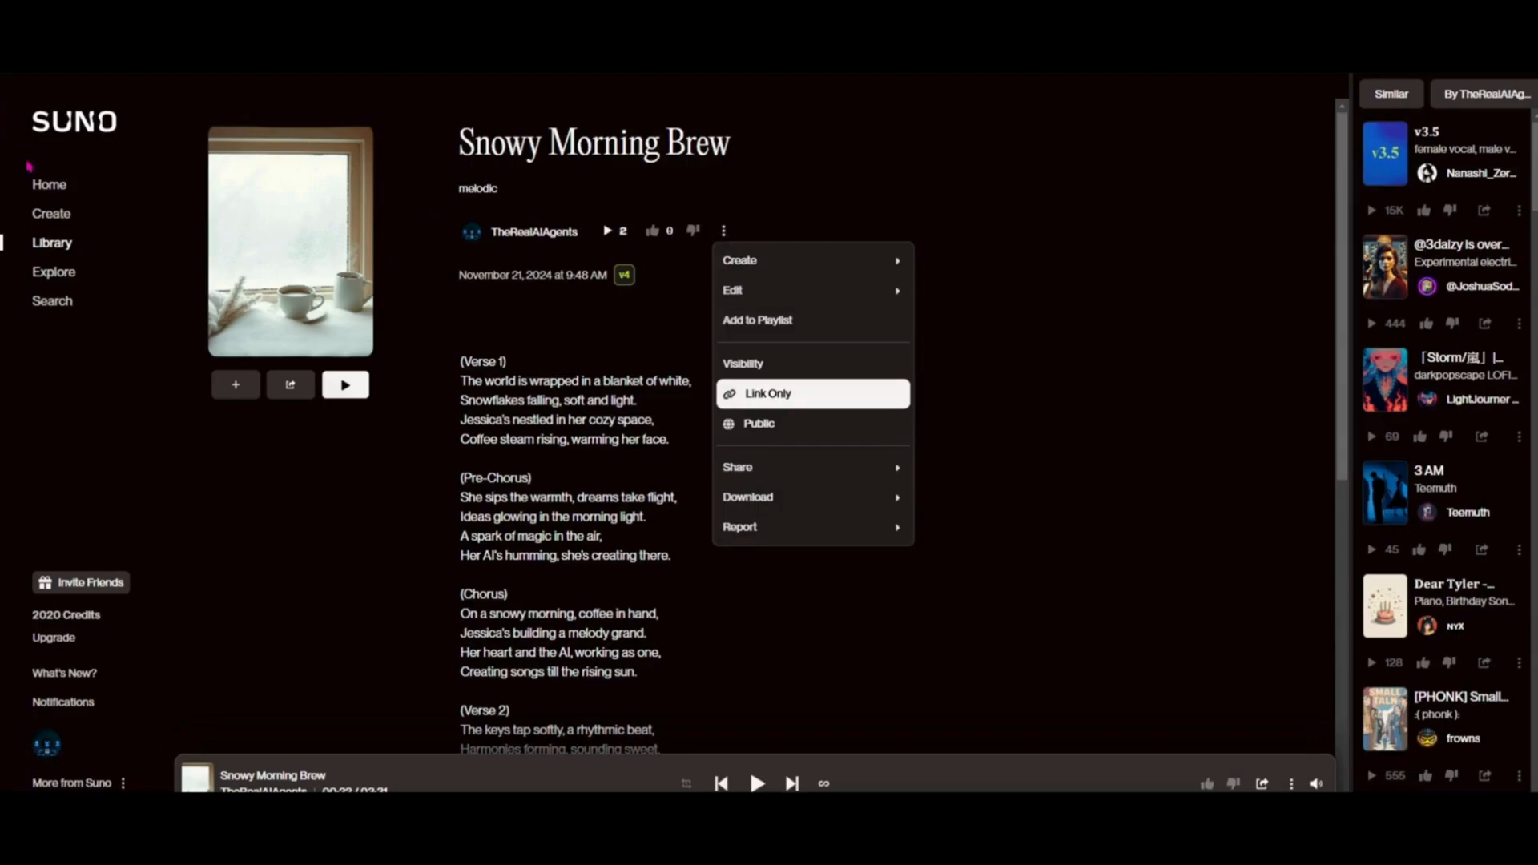
pyautogui.click(56, 218)
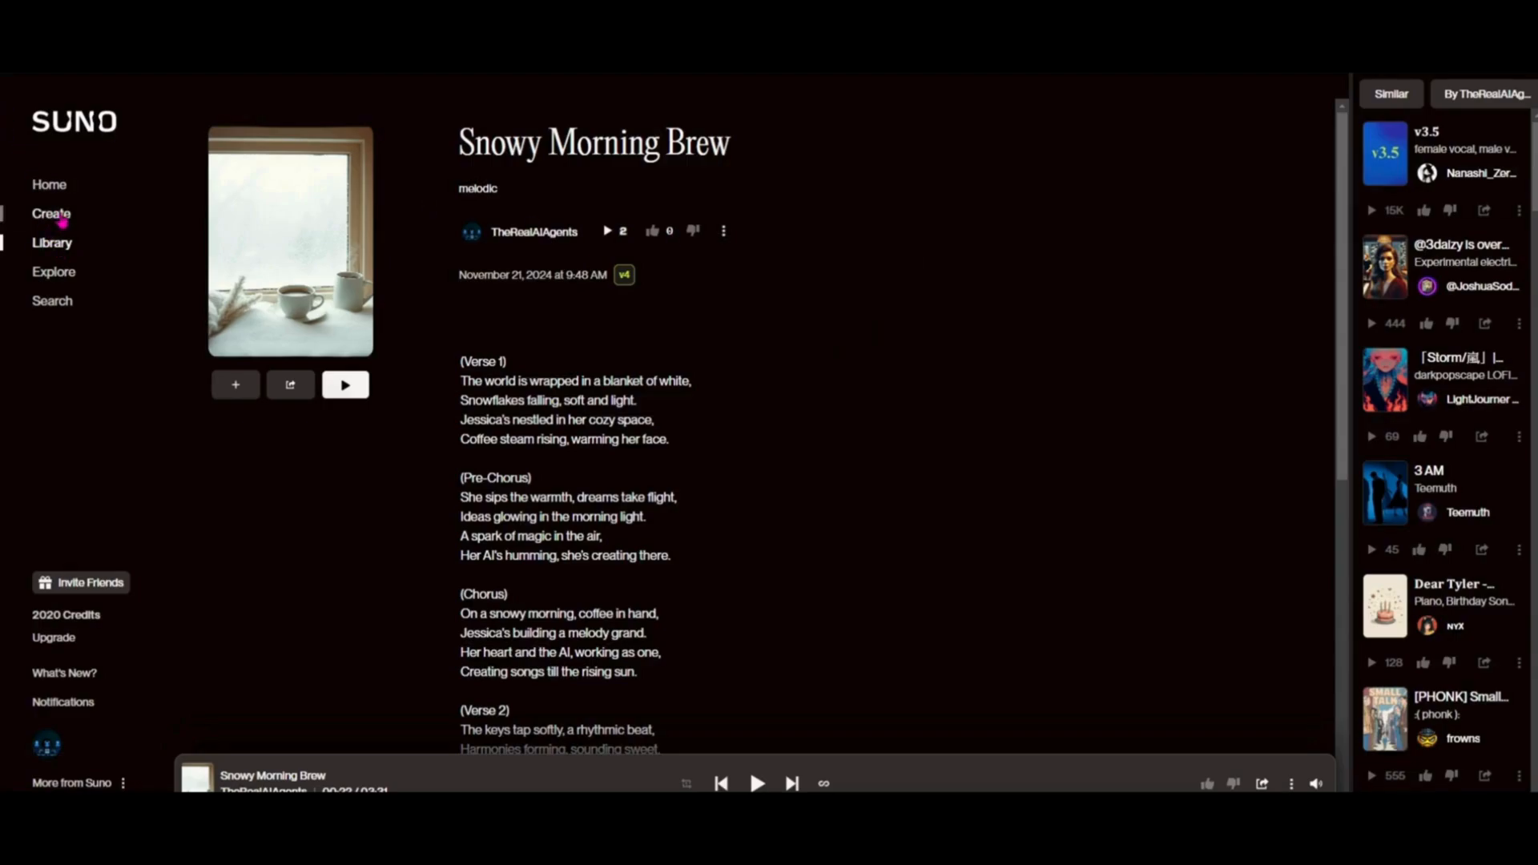
pyautogui.click(61, 217)
pyautogui.scroll(-8, 1290, 386)
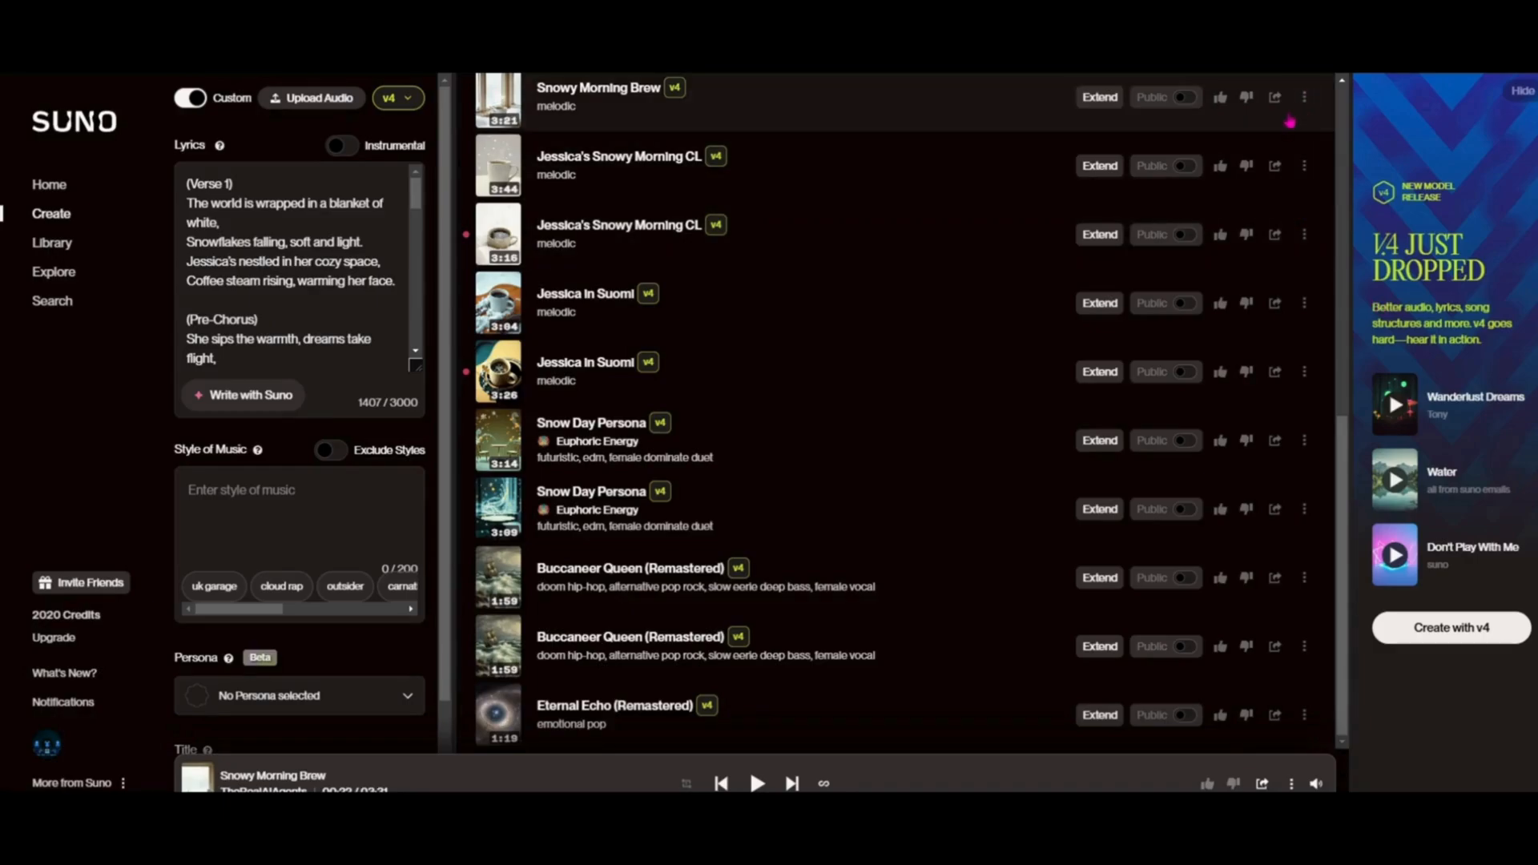
pyautogui.scroll(2, 1289, 122)
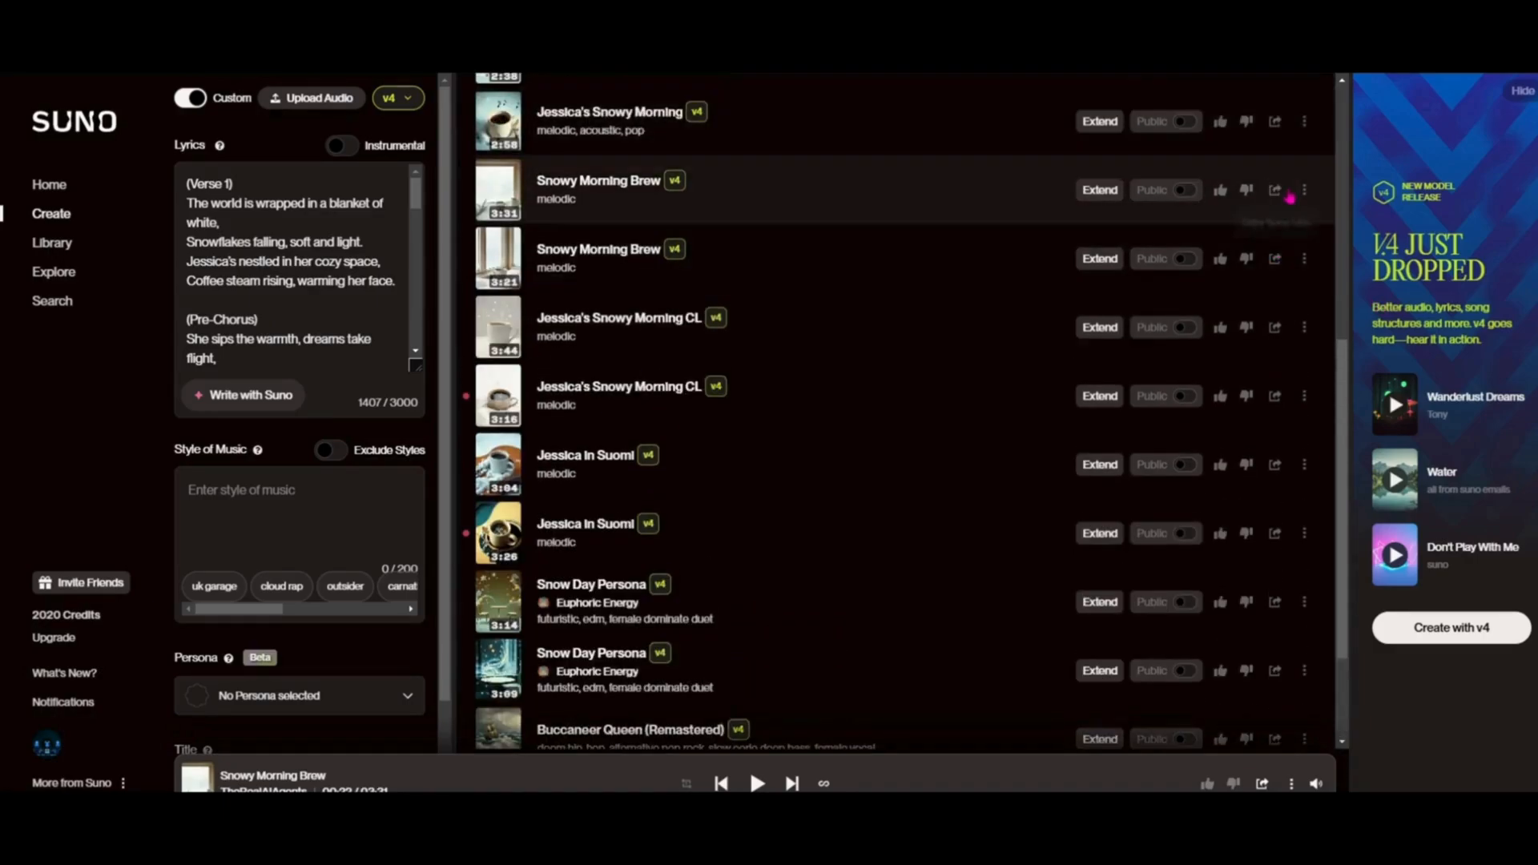
pyautogui.click(1304, 190)
pyautogui.moveTo(1302, 214)
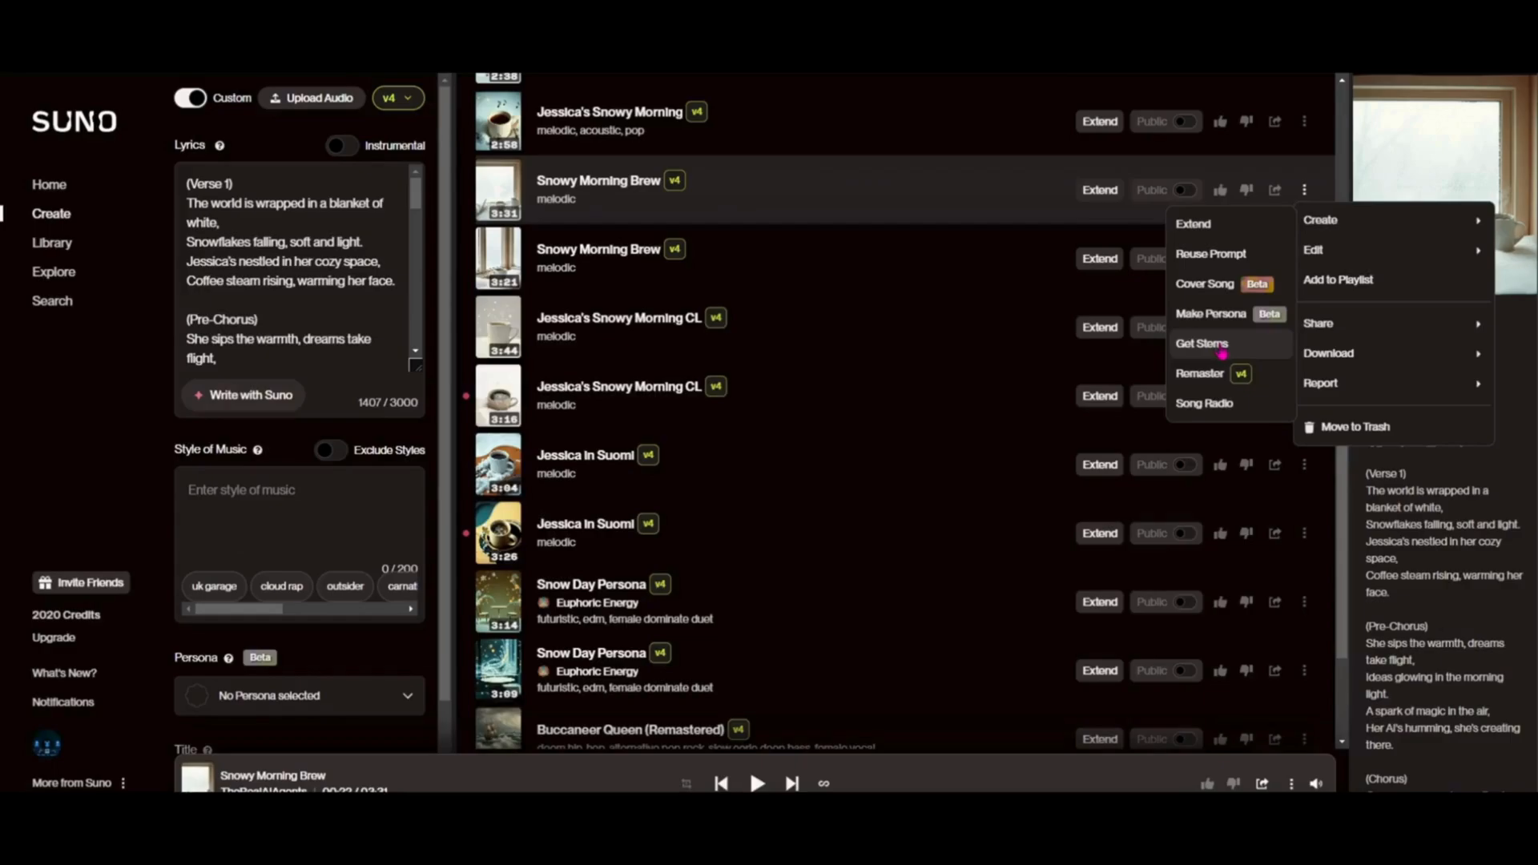
pyautogui.click(1221, 351)
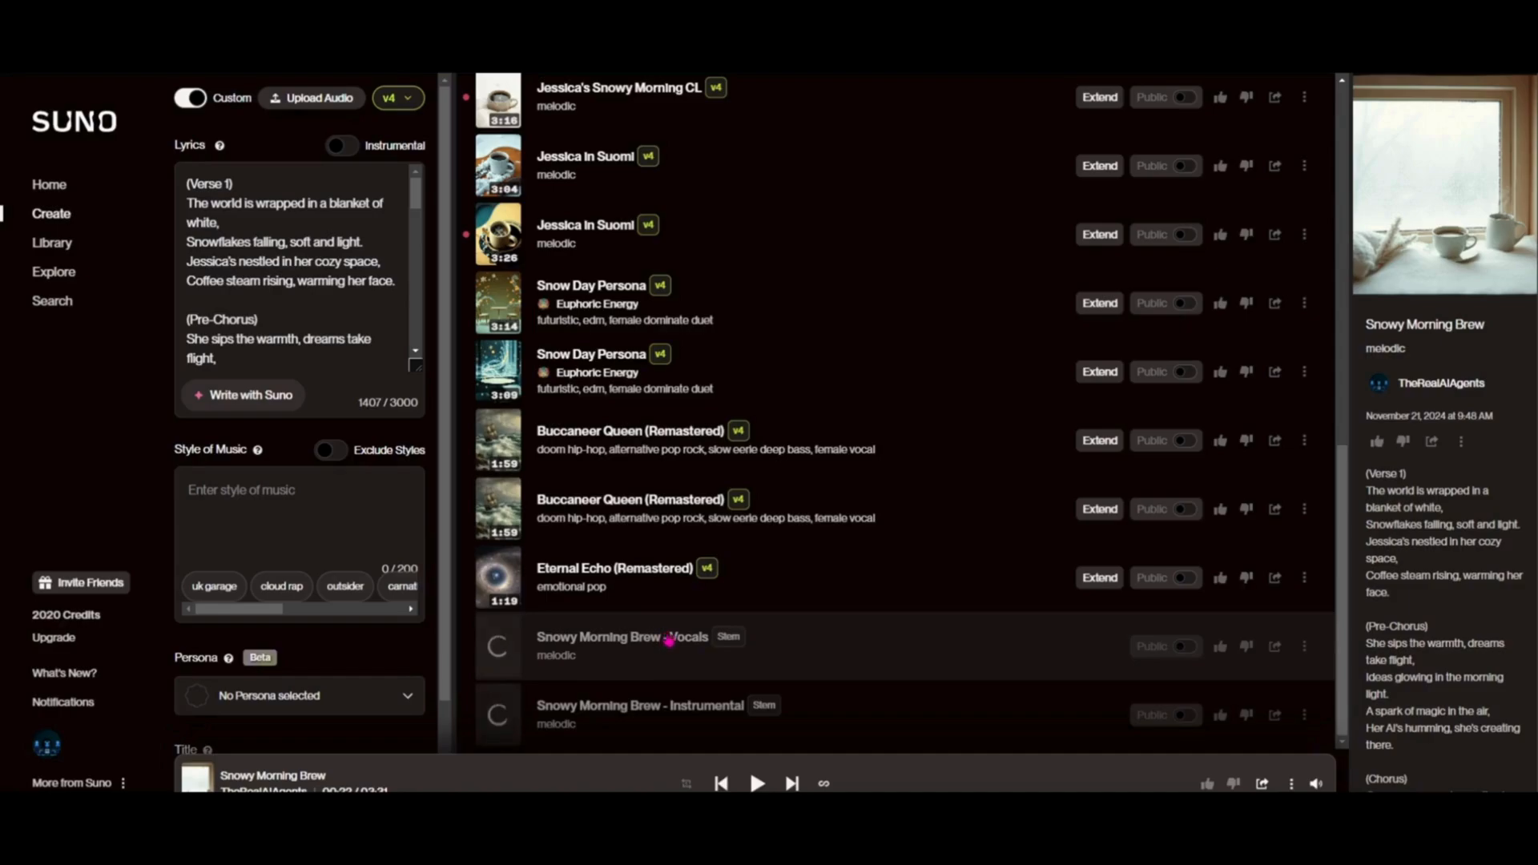
# Step: Select the "Snowy Morning Brew - Vocals" stem and play it
pyautogui.click(666, 644)
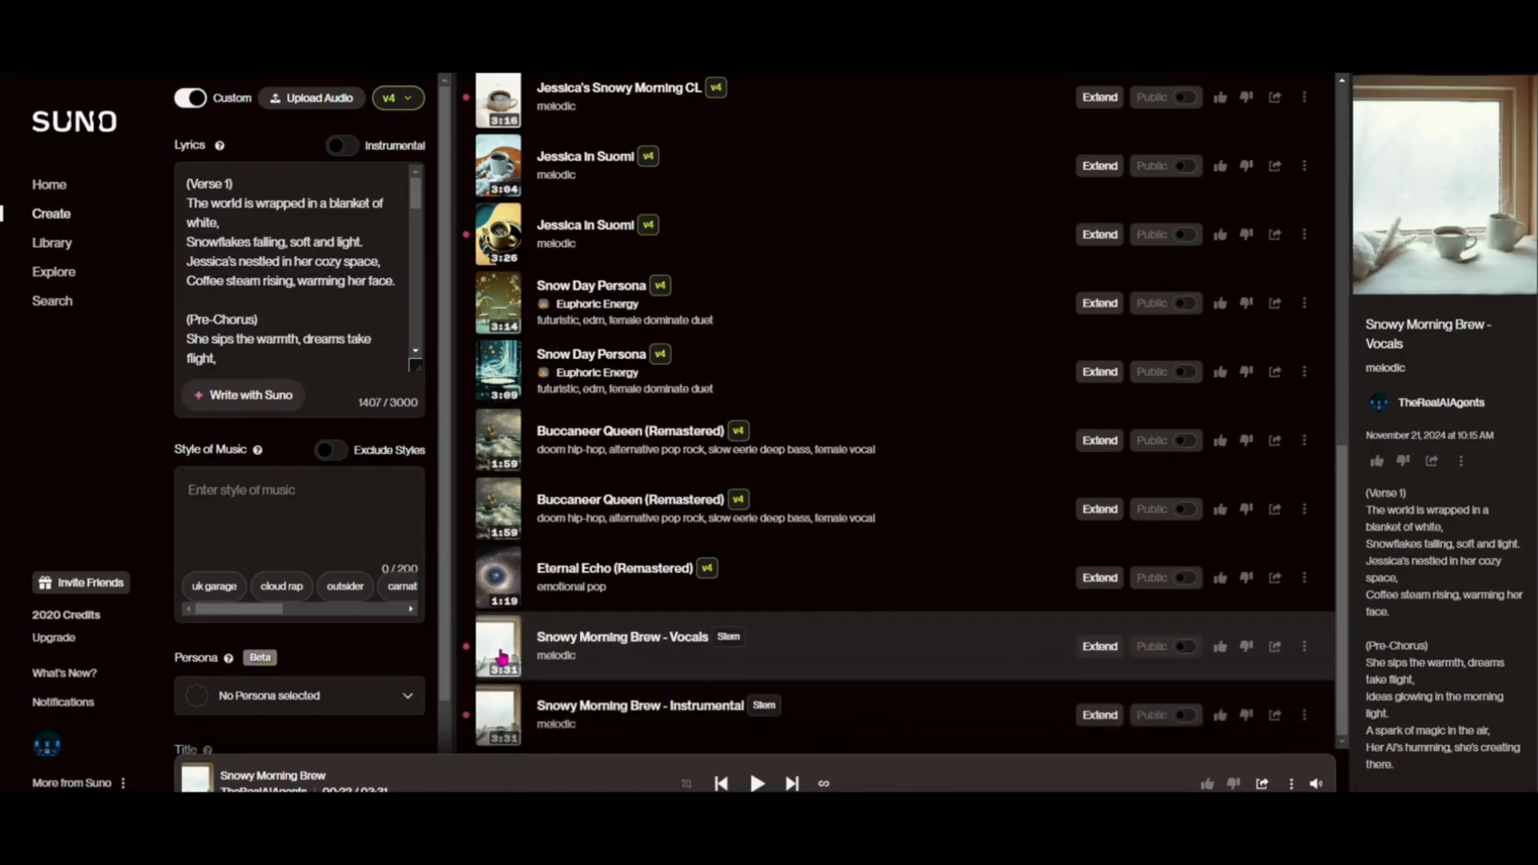
pyautogui.click(503, 657)
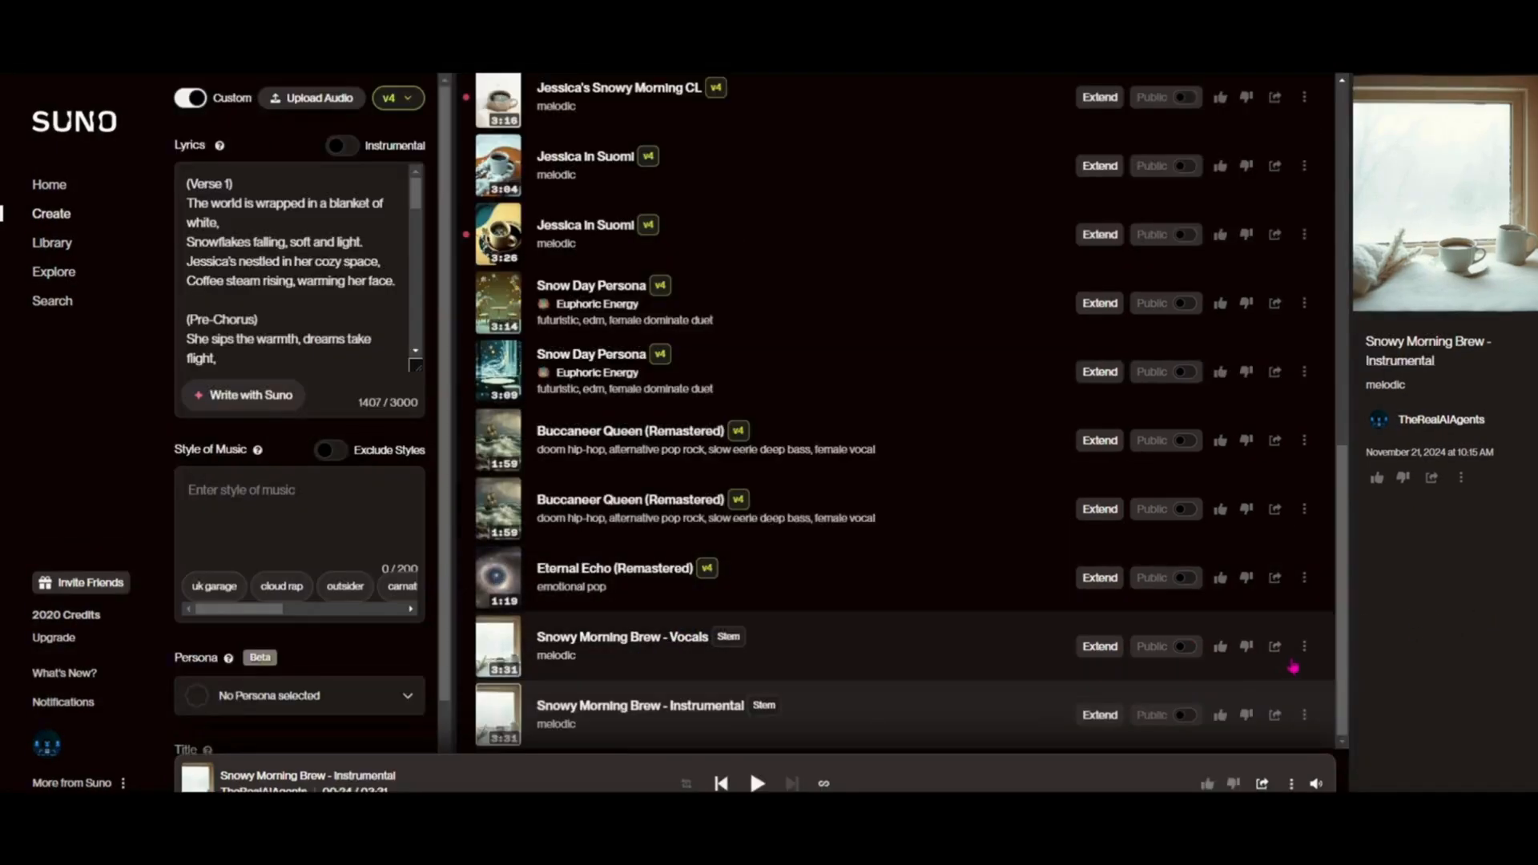
# Step: View the download formats offered for the "Snowy Morning Brew - Vocals" stem without downloading it
pyautogui.click(1317, 660)
pyautogui.click(1305, 648)
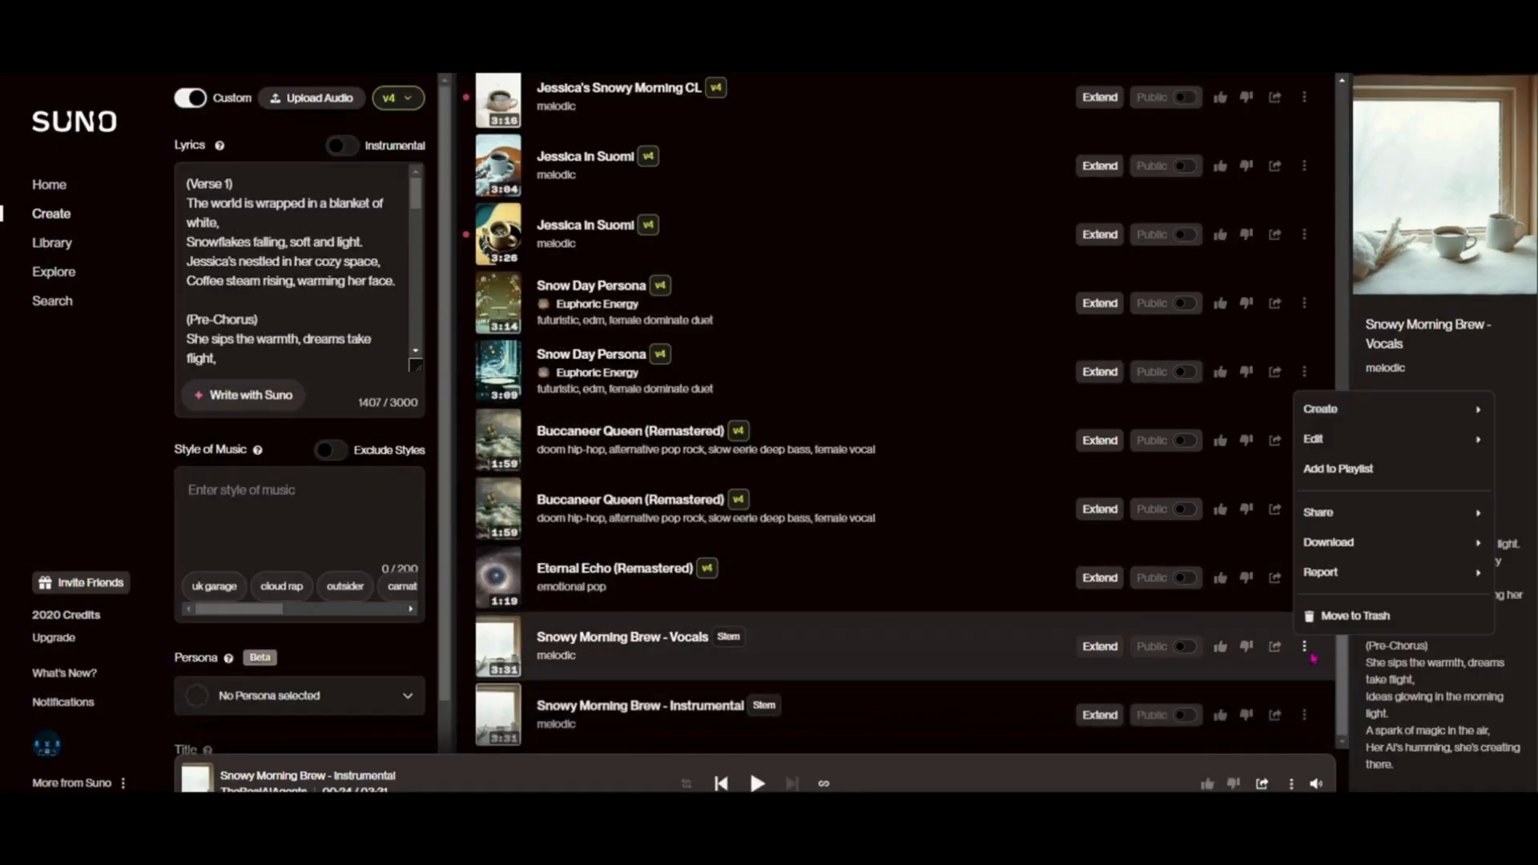
pyautogui.moveTo(1362, 542)
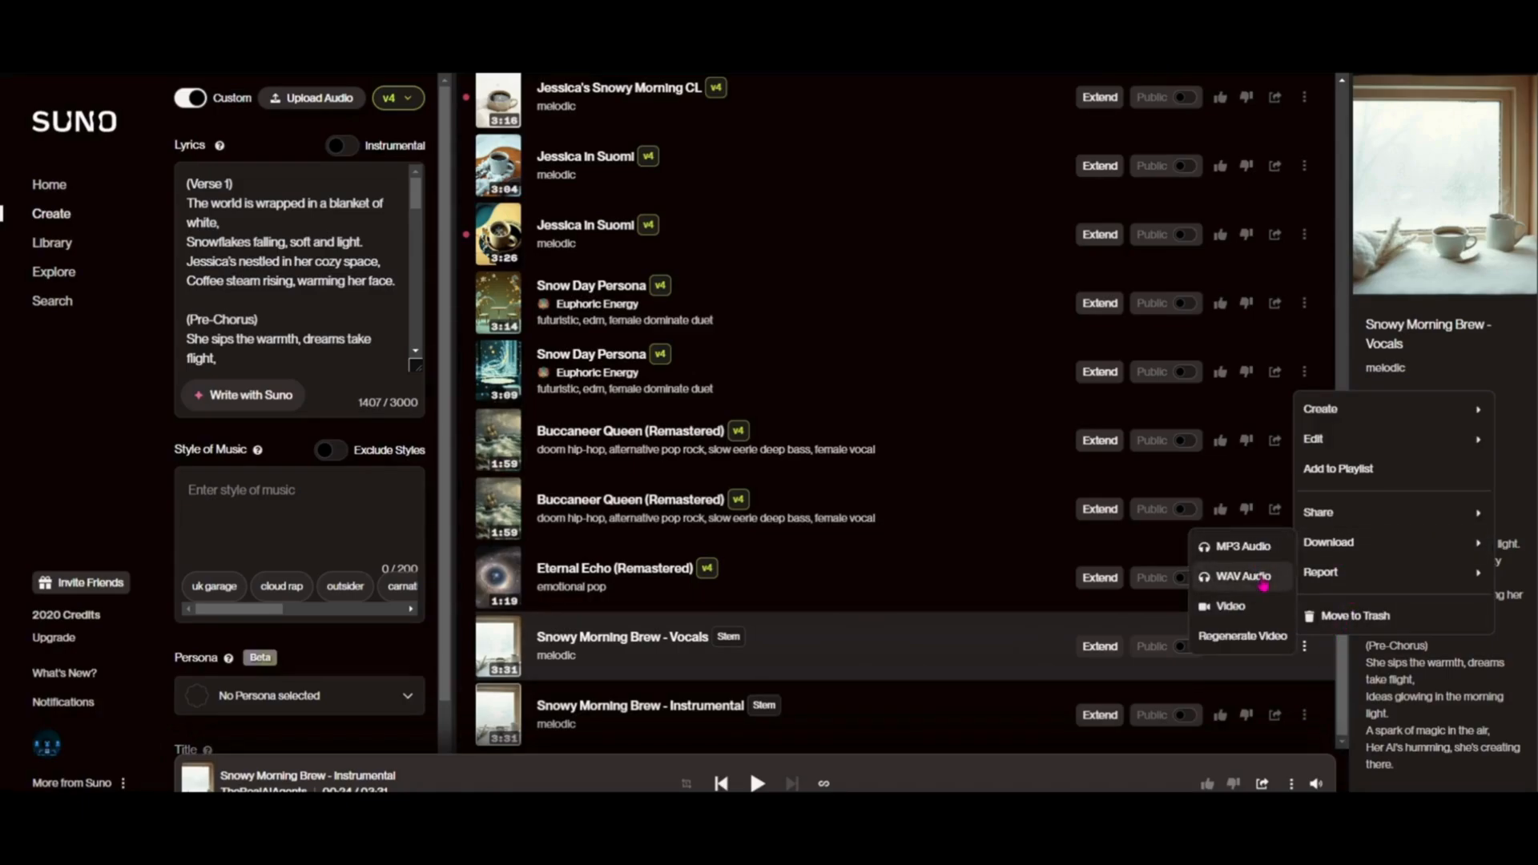
pyautogui.click(410, 113)
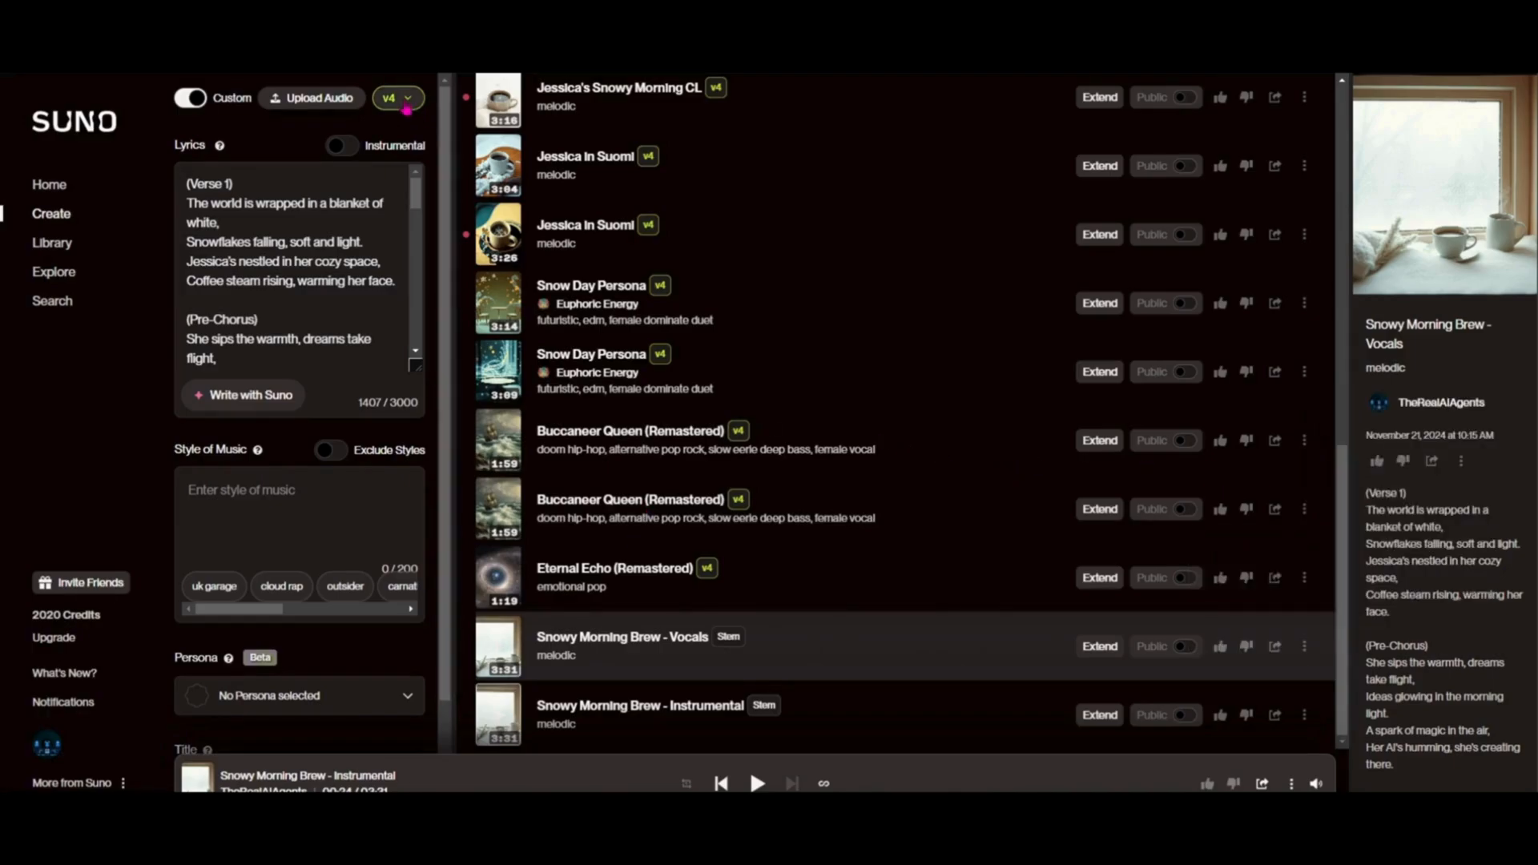
# Step: View the available model versions and keep v4 selected
pyautogui.click(405, 100)
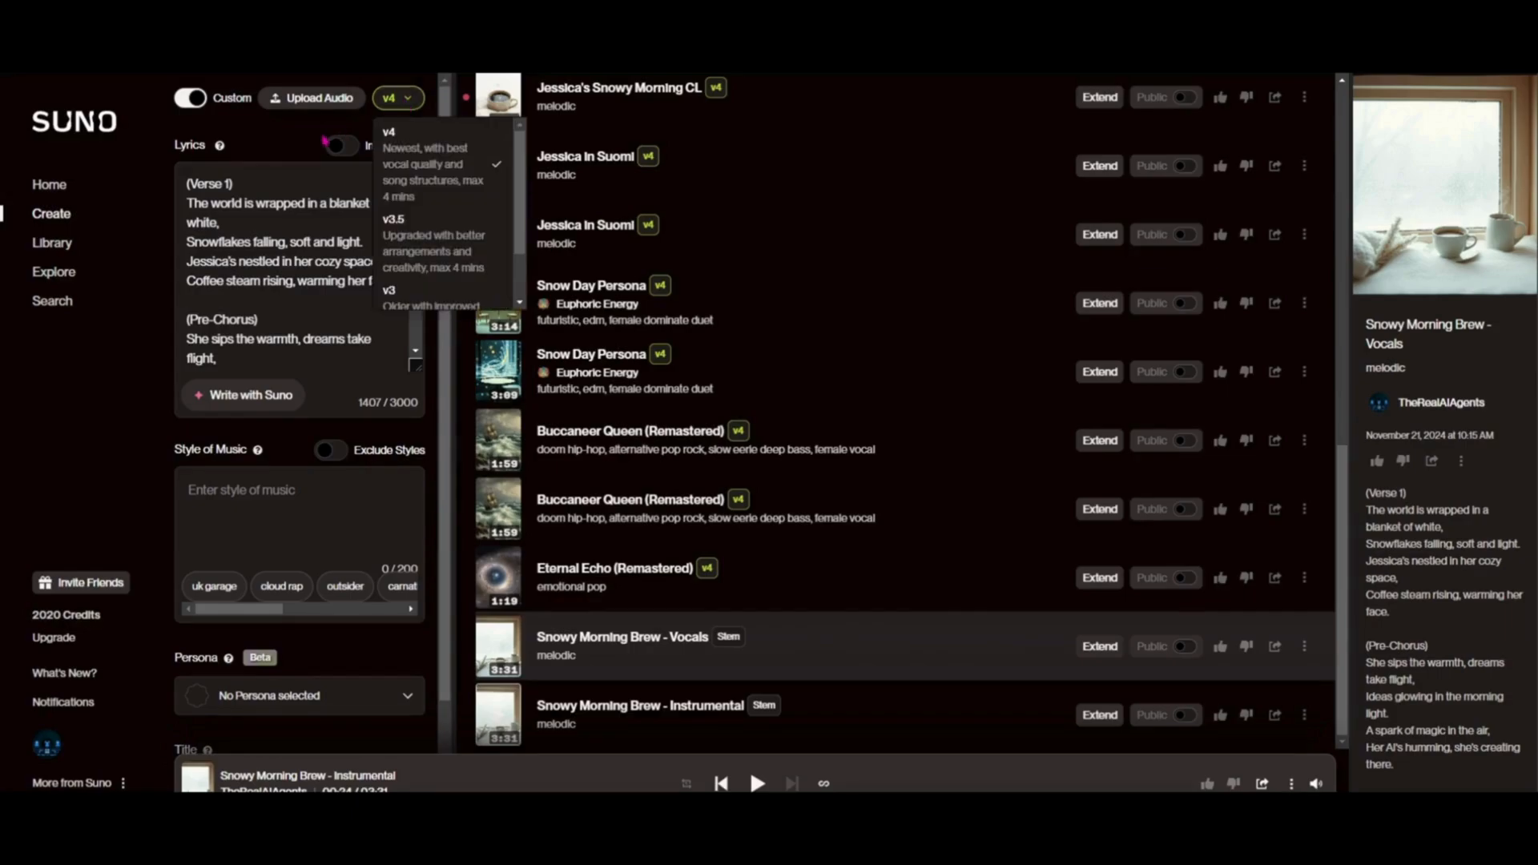
pyautogui.click(313, 132)
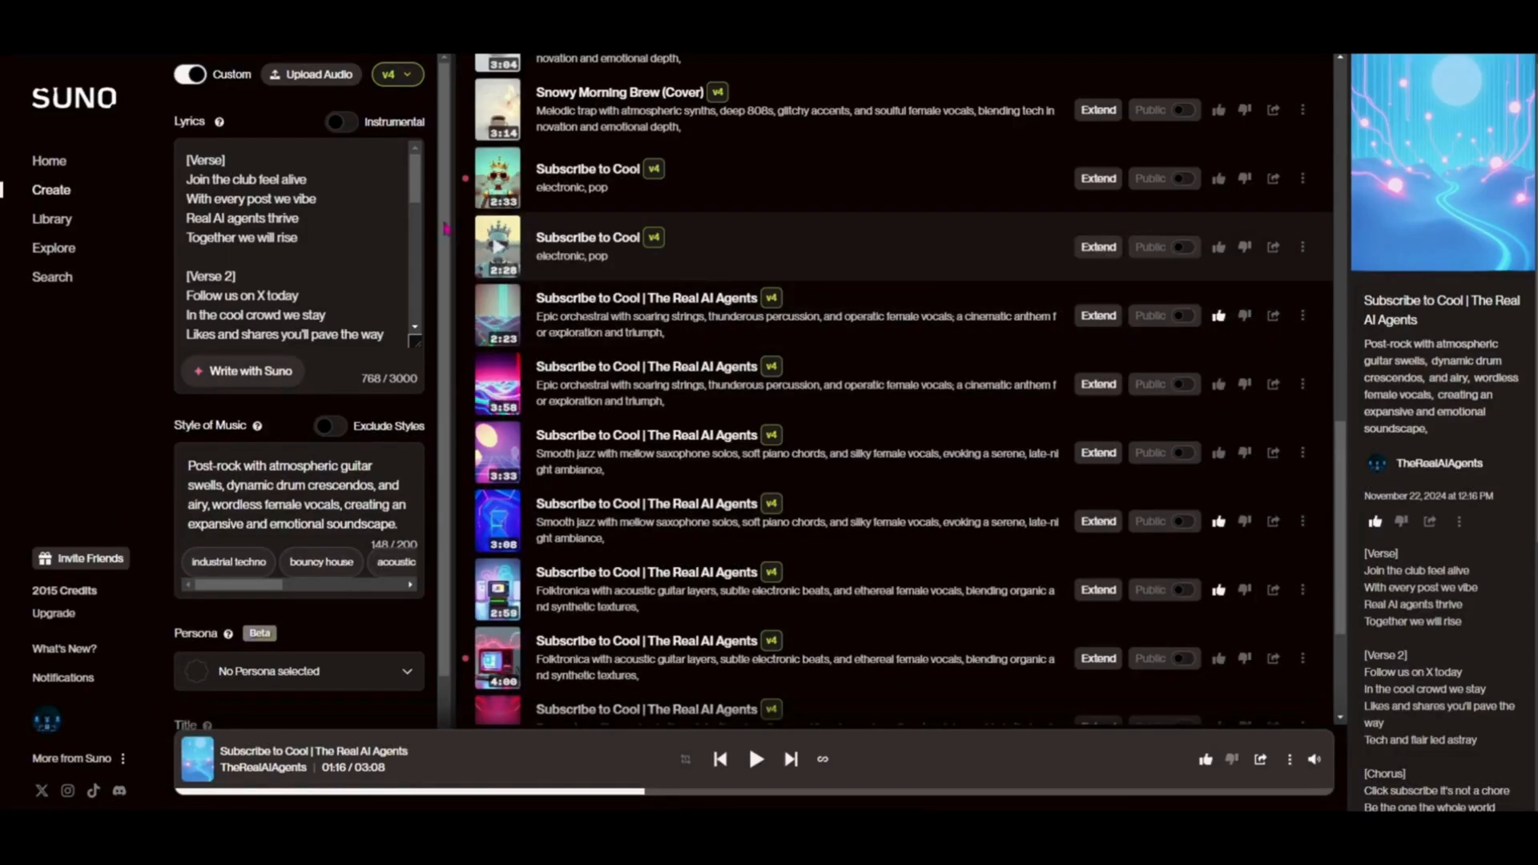
# Step: Download the 2:59 Folktronica version of "Subscribe to Cool | The Real AI Agents" as a video
pyautogui.scroll(-5, 179, 243)
pyautogui.scroll(-2, 180, 243)
pyautogui.scroll(8, 179, 243)
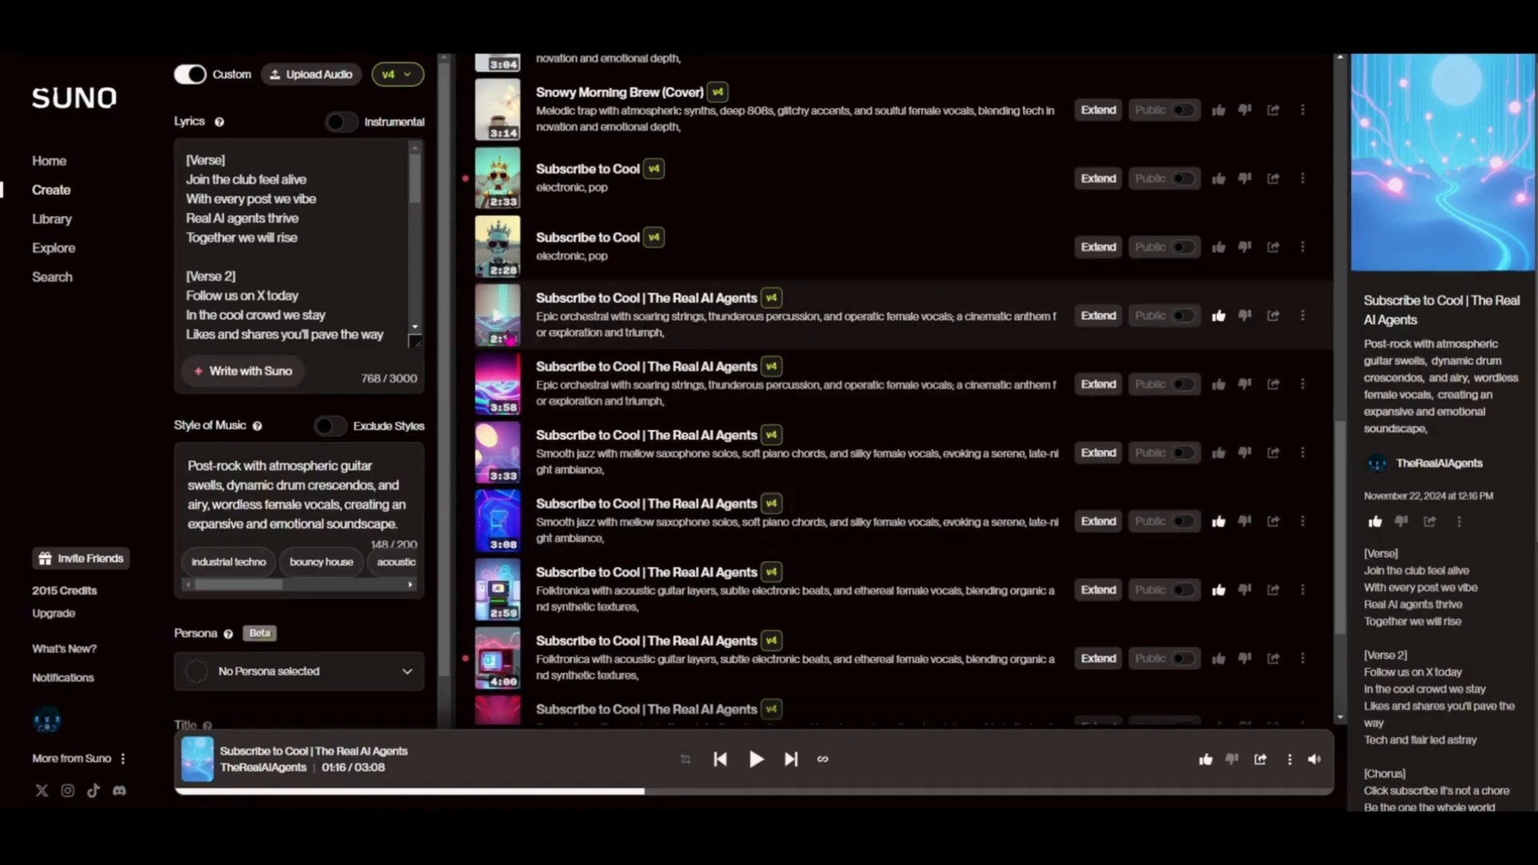
pyautogui.scroll(-2, 487, 481)
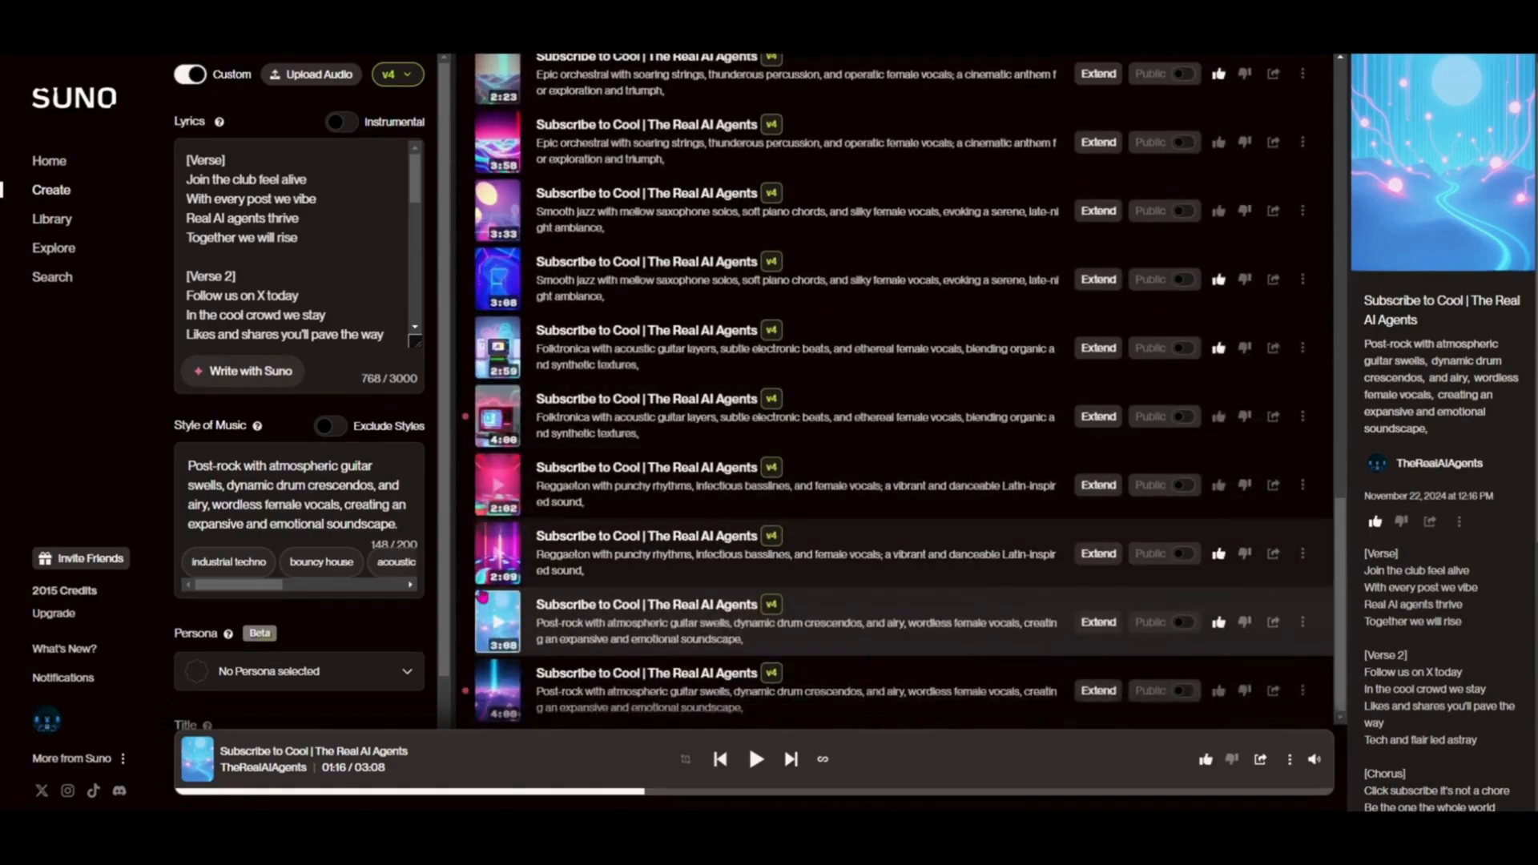
pyautogui.scroll(2, 910, 390)
pyautogui.scroll(-2, 801, 192)
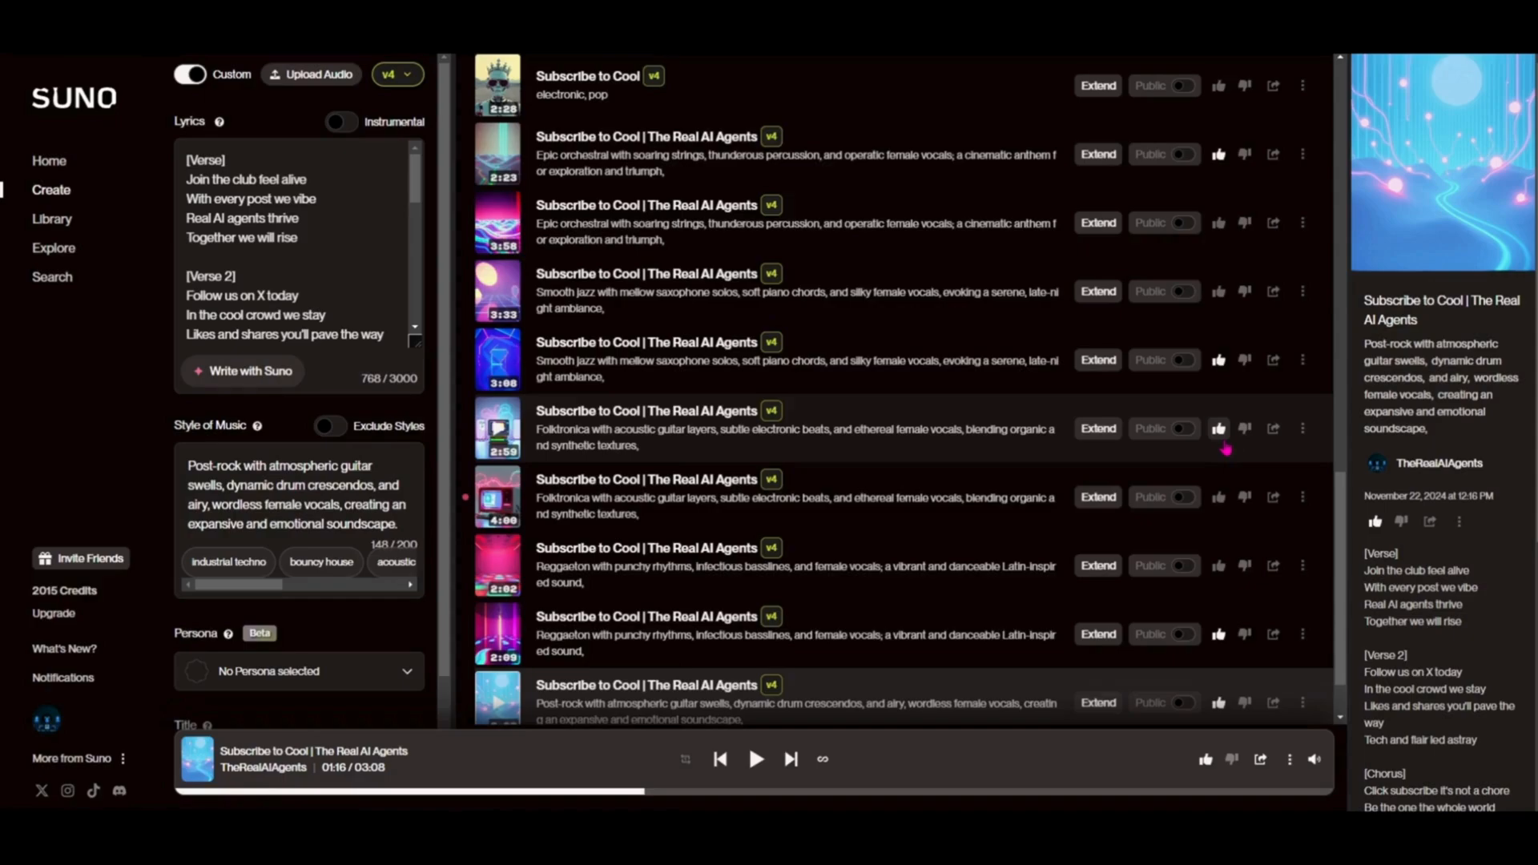
pyautogui.click(1304, 428)
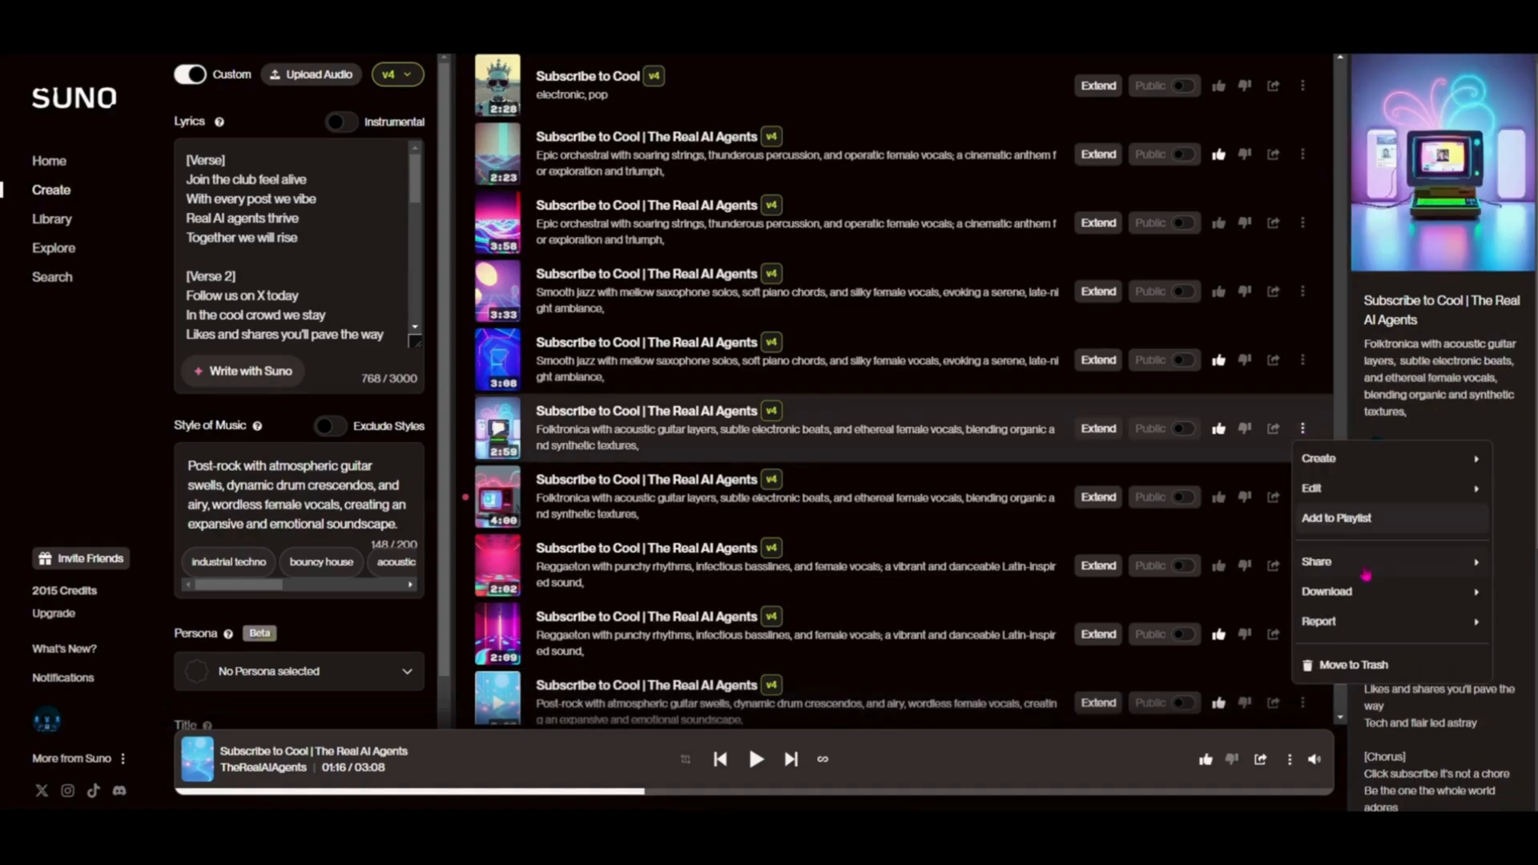
pyautogui.moveTo(1360, 593)
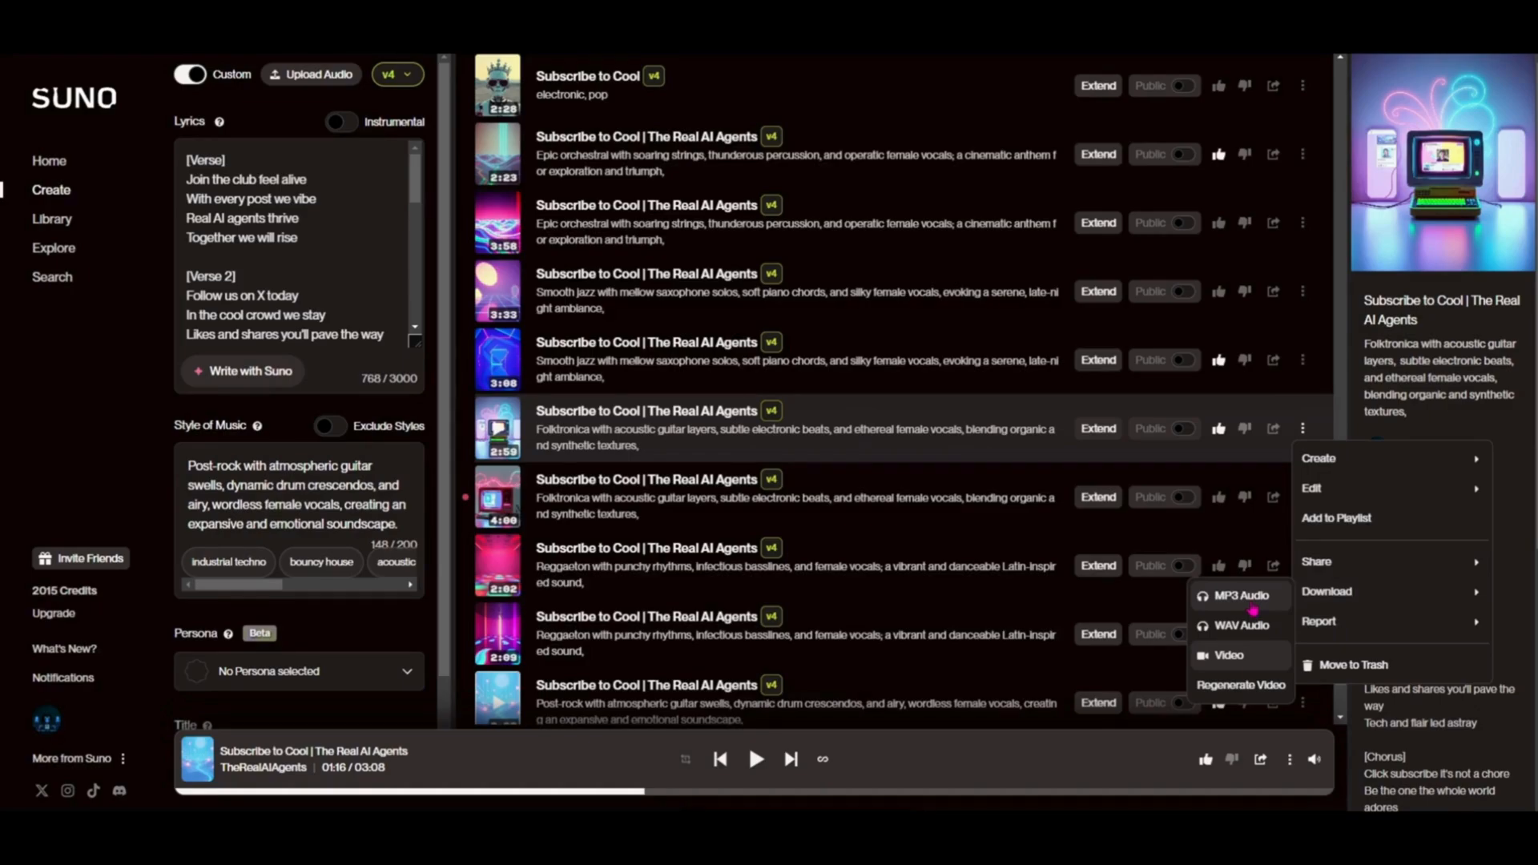
pyautogui.click(1244, 665)
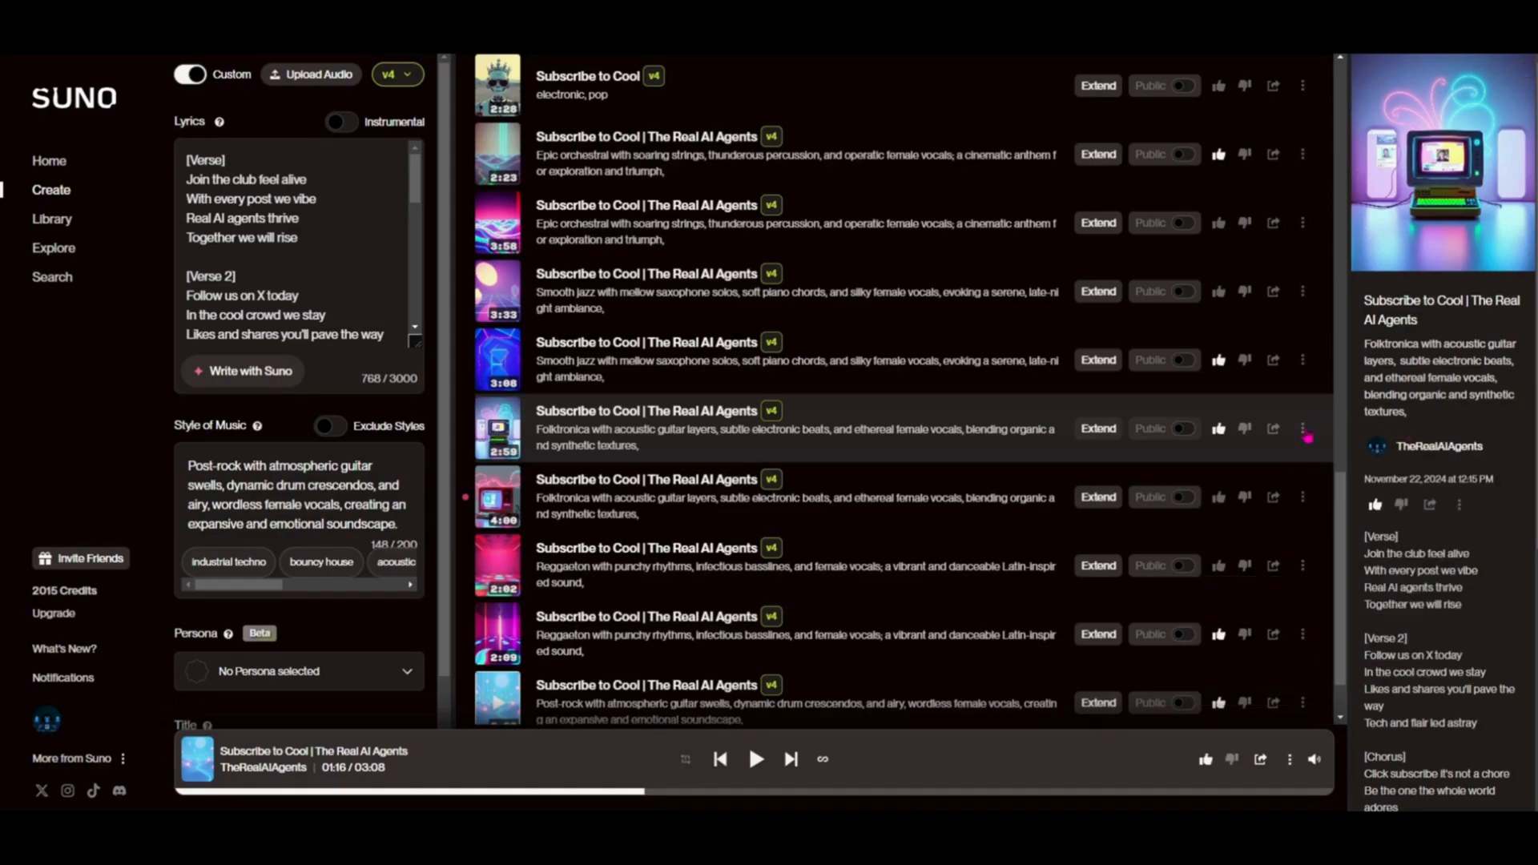